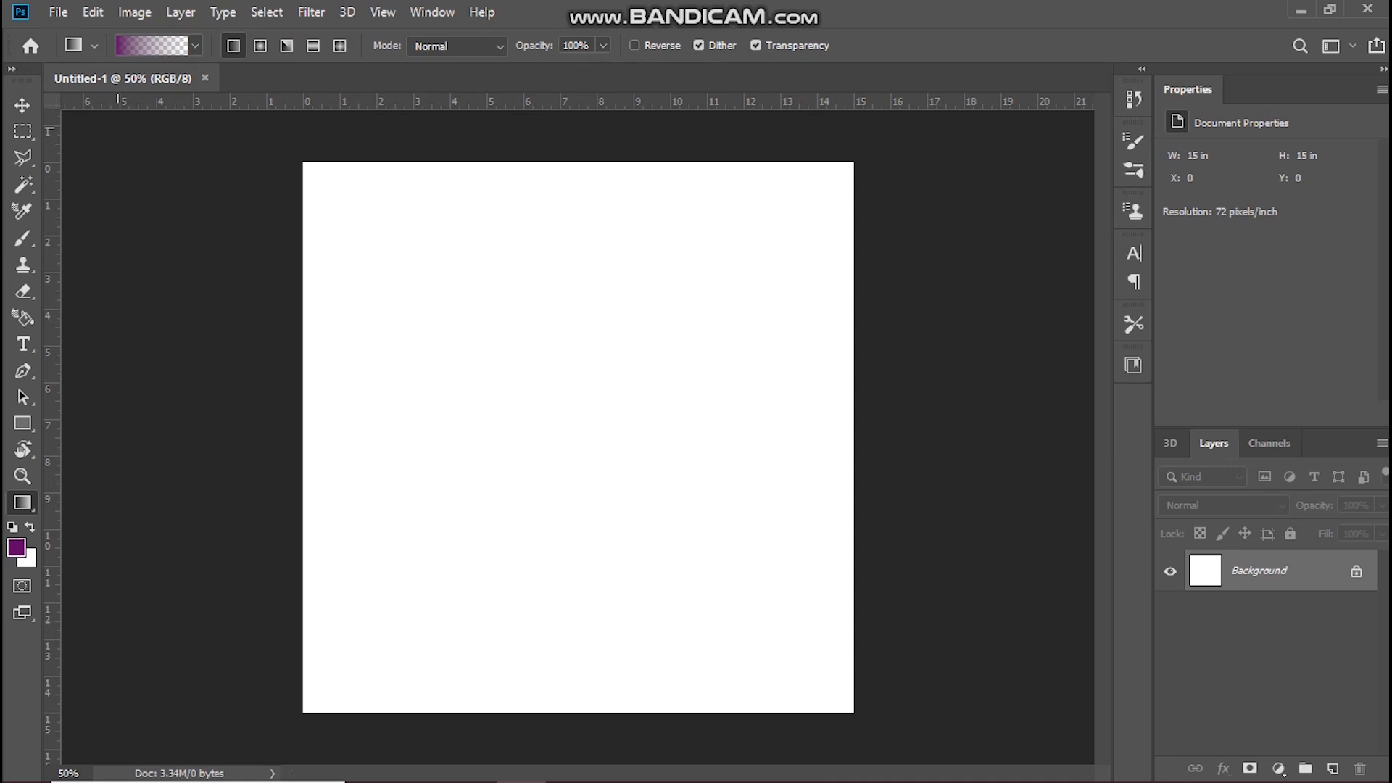
Step: Add a text layer with the letter "c" on the canvas and enlarge it to 794 pt
key("t")
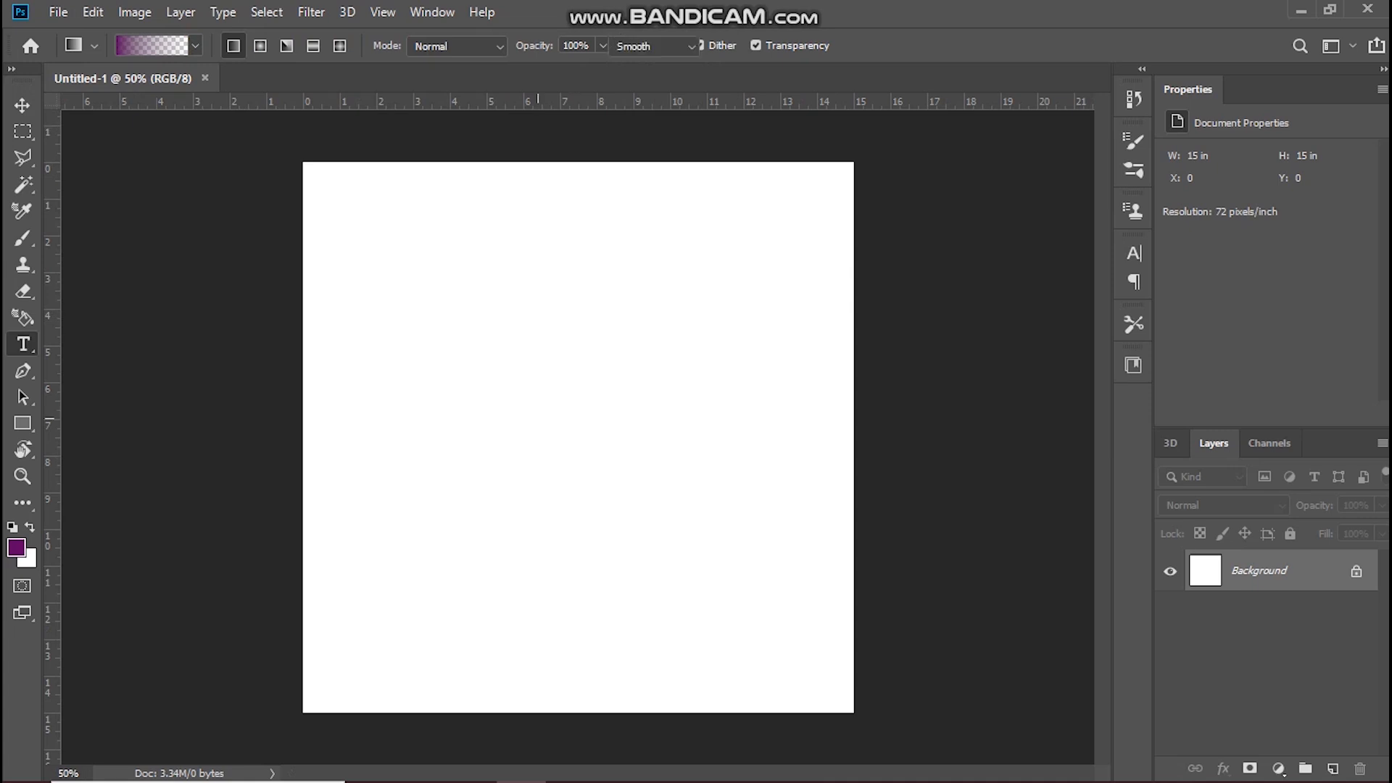
left_click(480, 448)
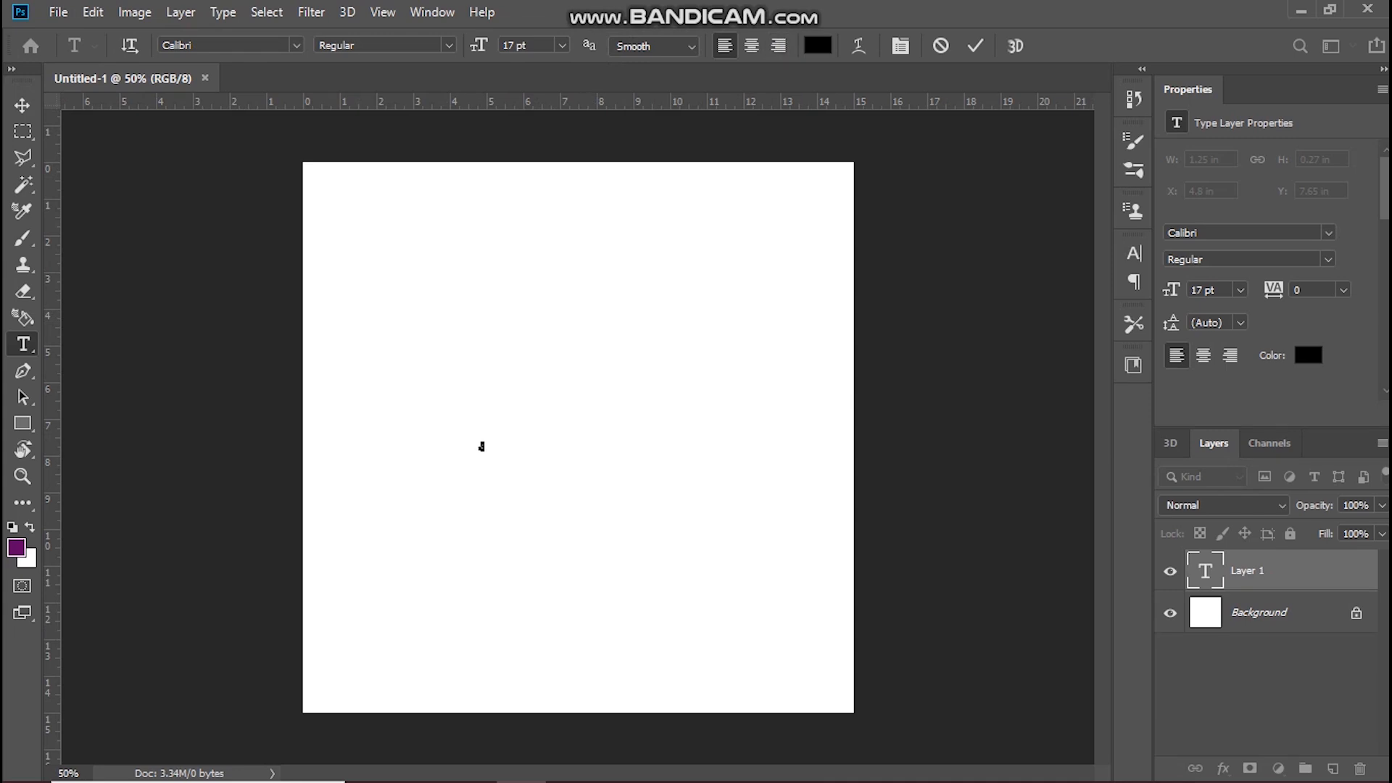
left_click_drag(478, 46, 1071, 46)
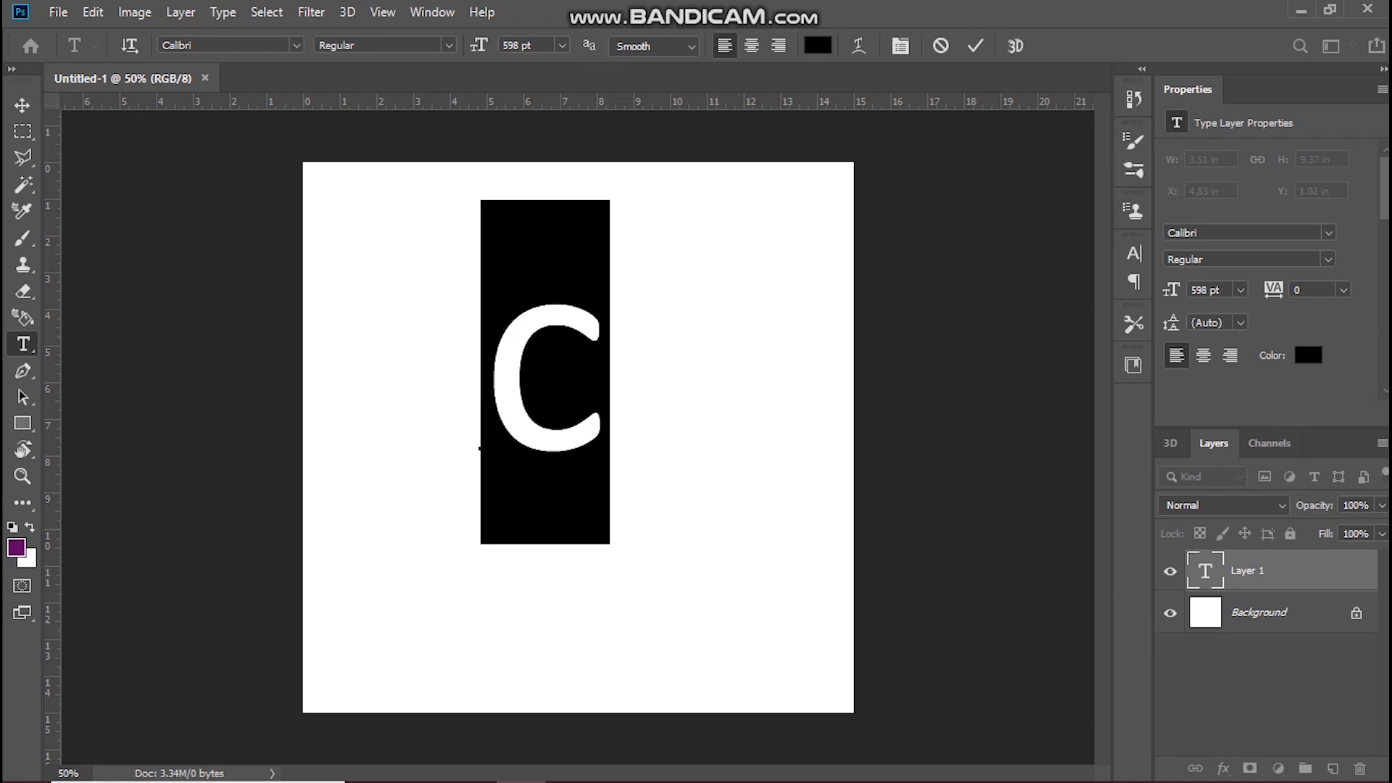
left_click_drag(478, 45, 678, 45)
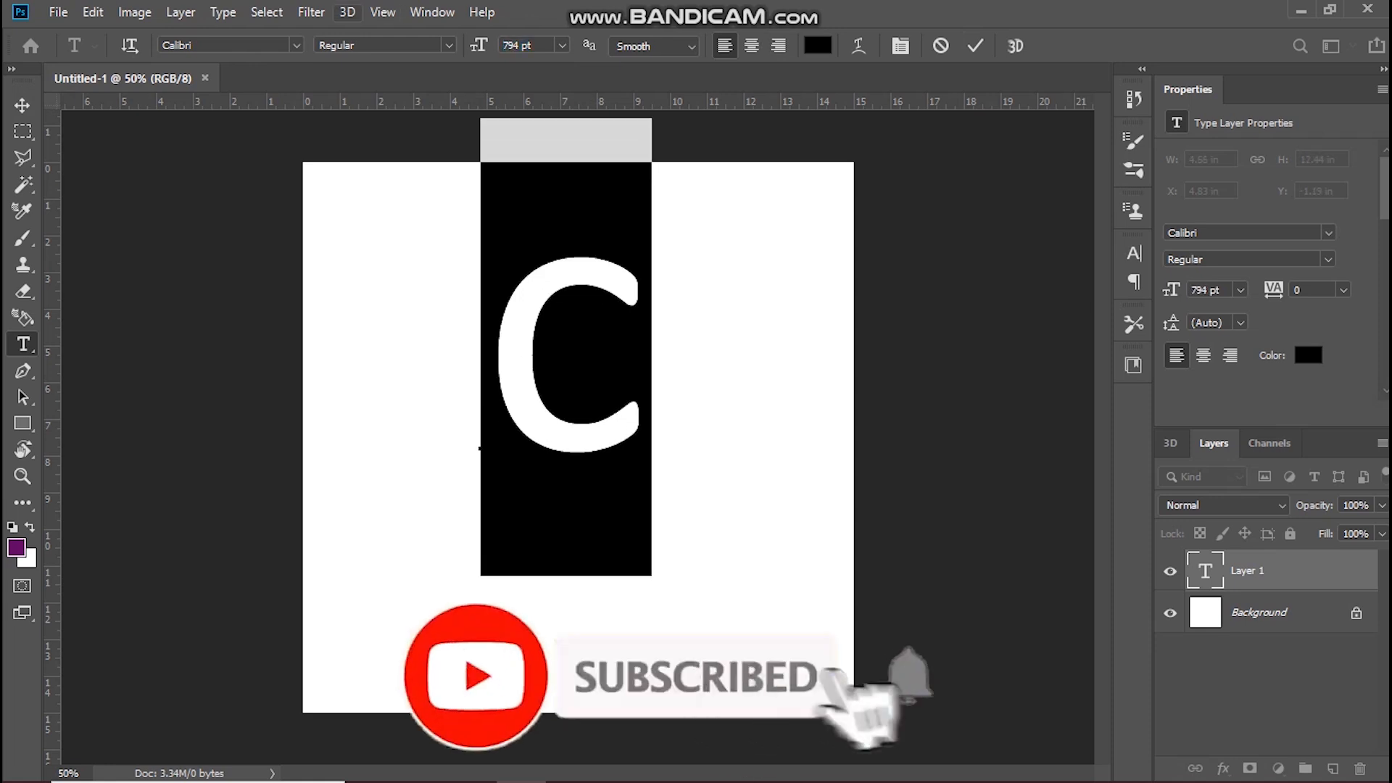
Step: Browse the available fonts with the letter selected and apply Niagara Solid to it
left_click(296, 46)
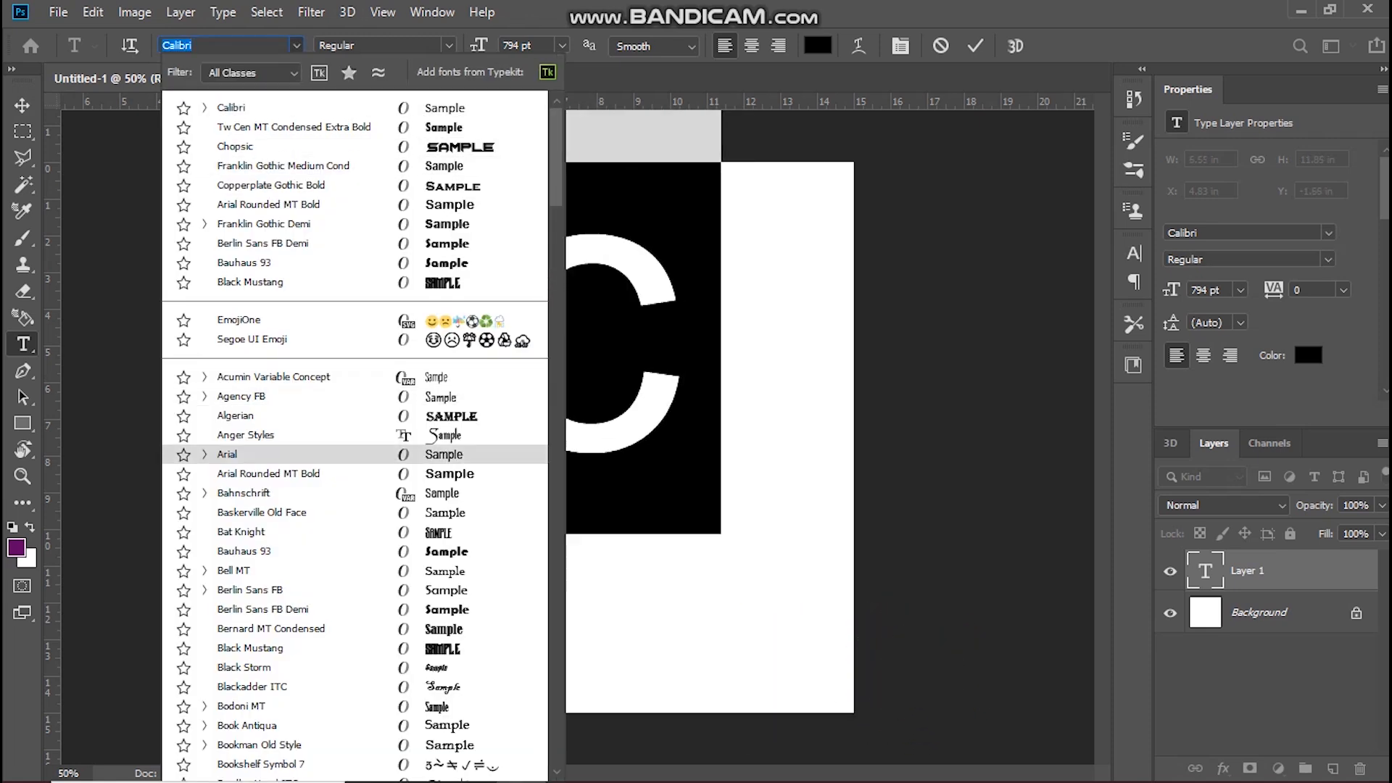
scroll(355, 445, "down", 3)
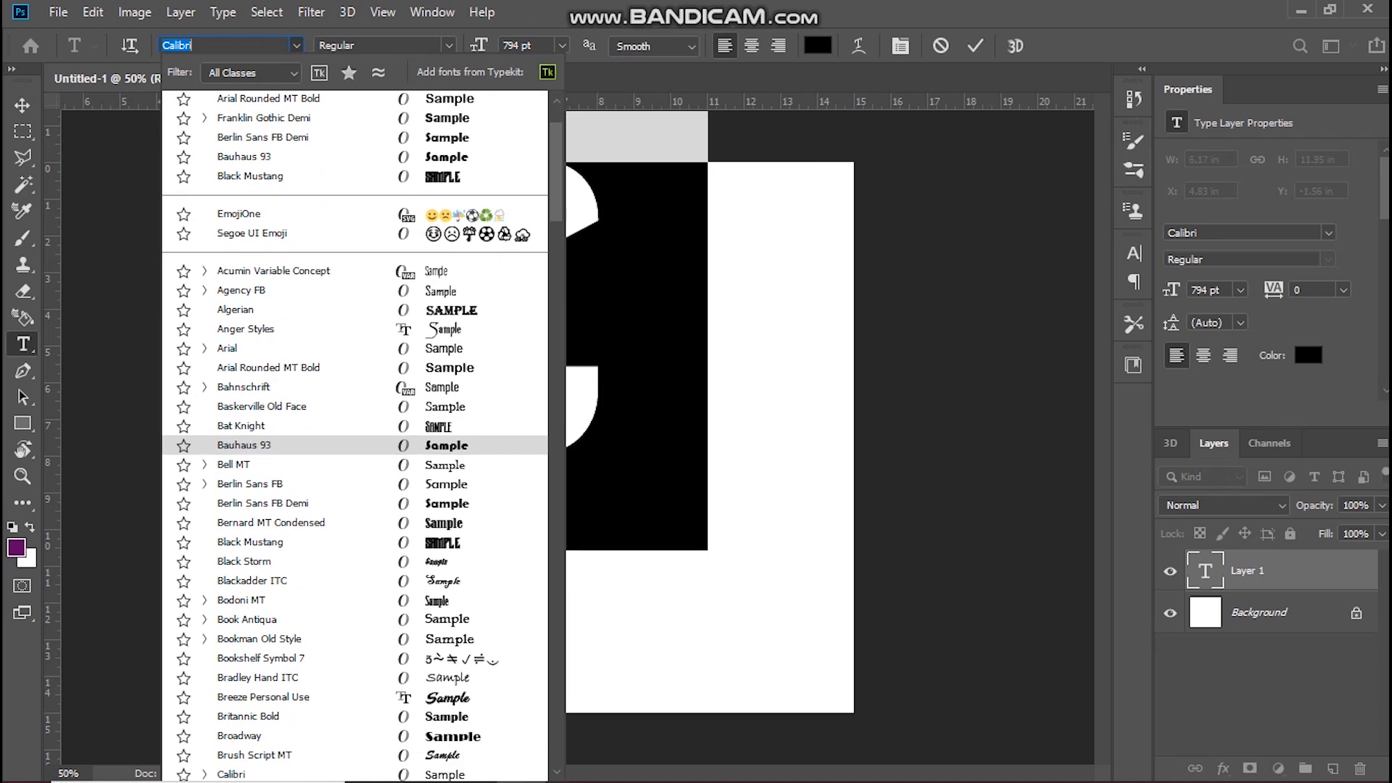
scroll(355, 413, "down", 6)
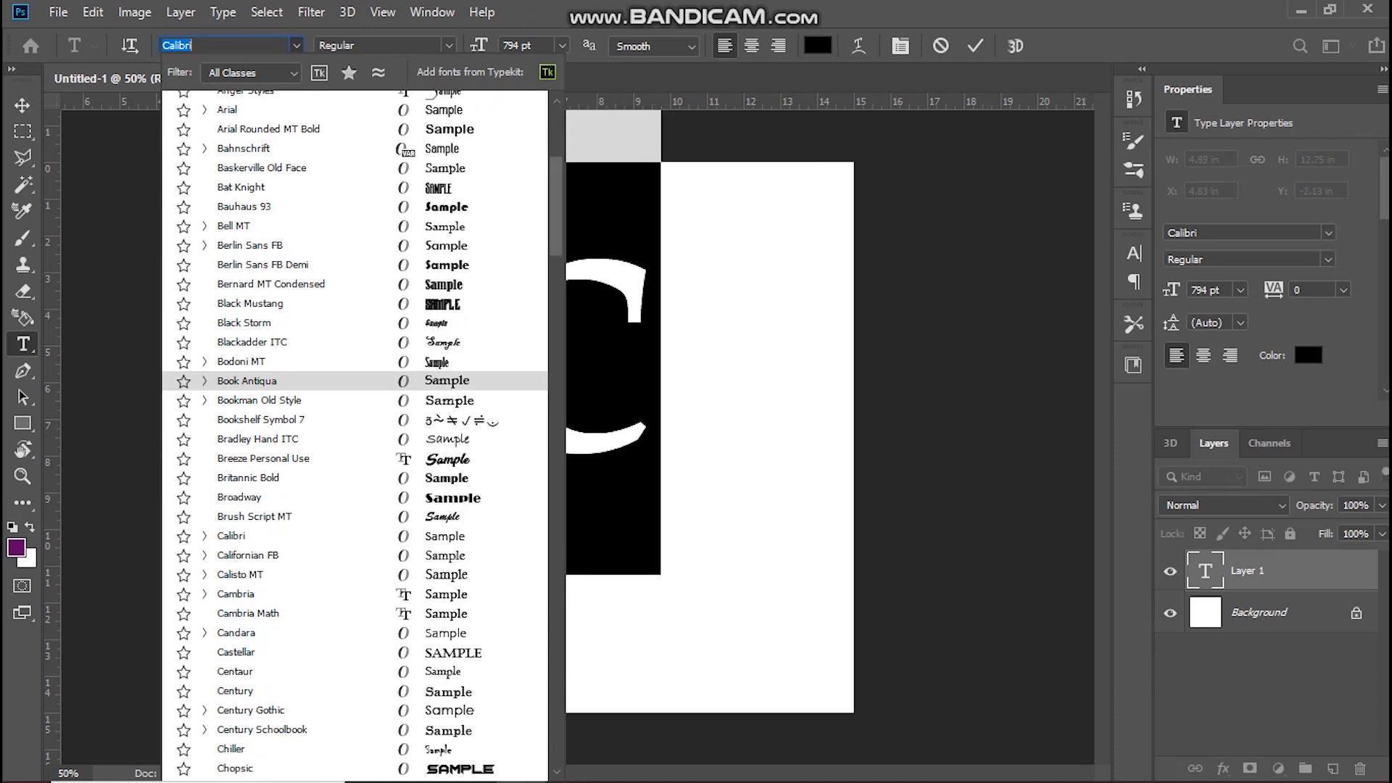
scroll(355, 362, "down", 9)
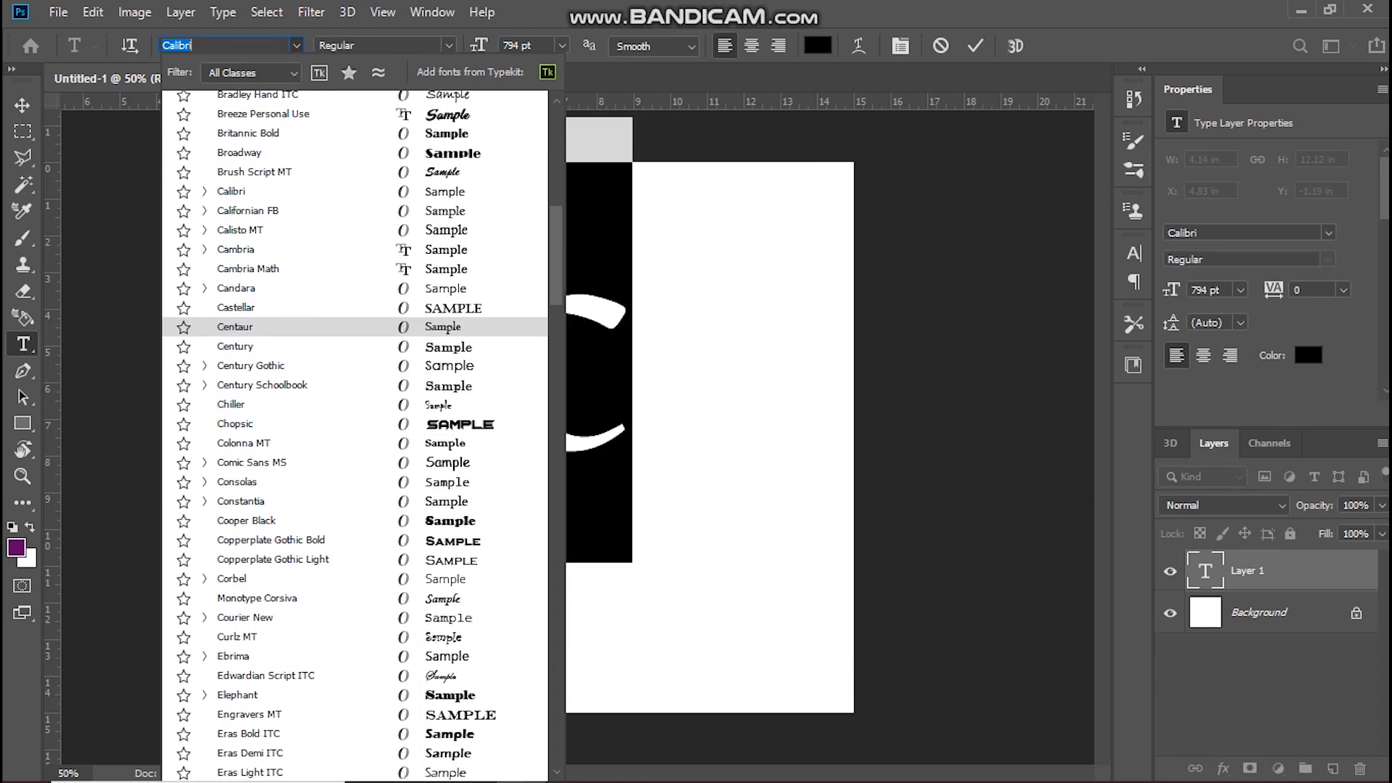
scroll(355, 348, "down", 5)
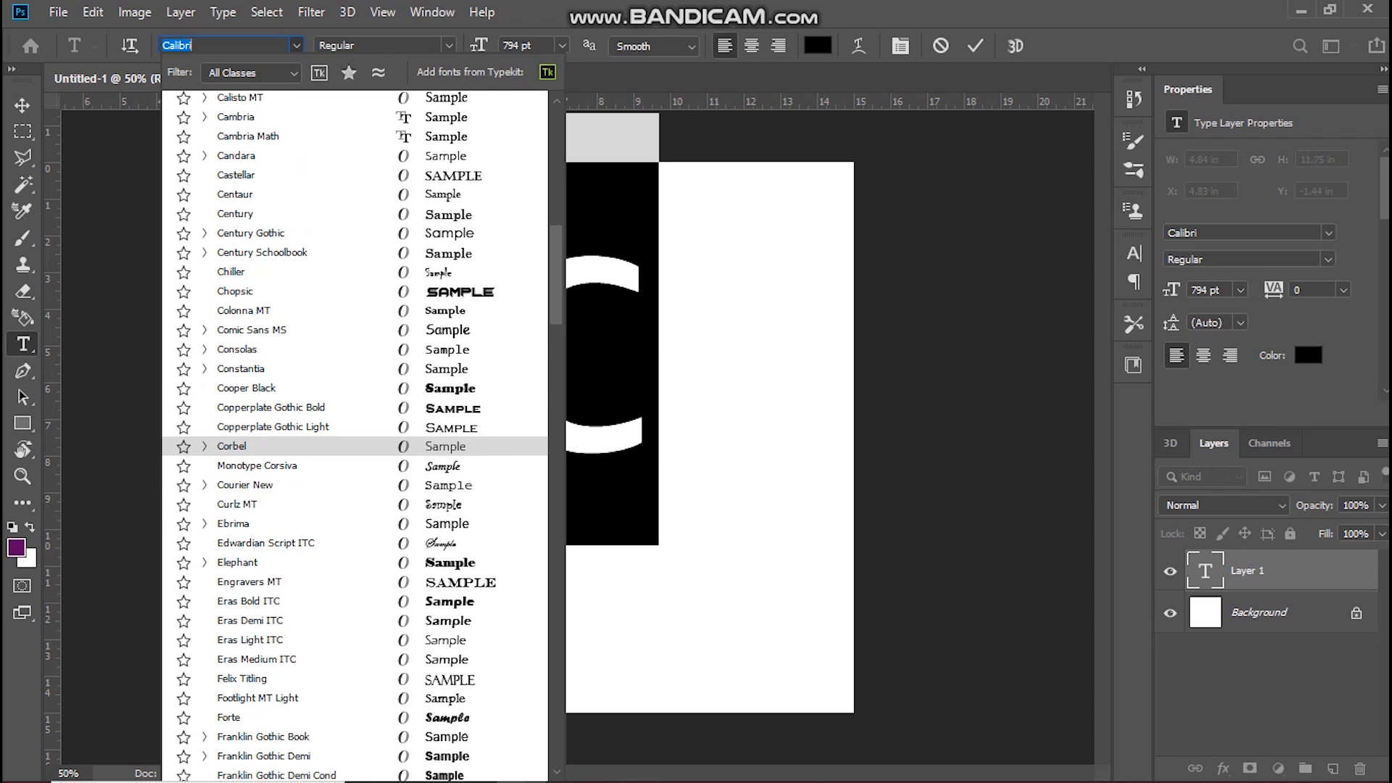
scroll(355, 355, "down", 8)
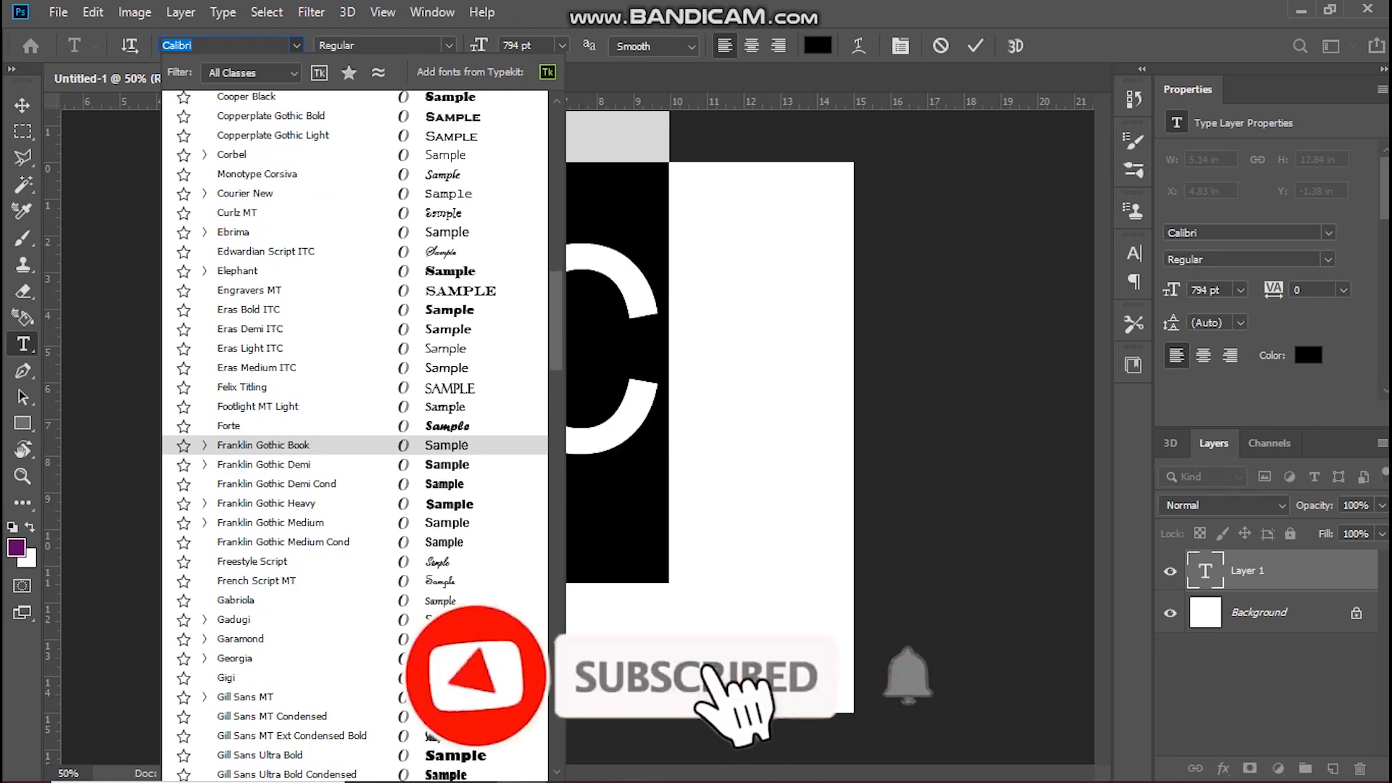
scroll(355, 571, "down", 1)
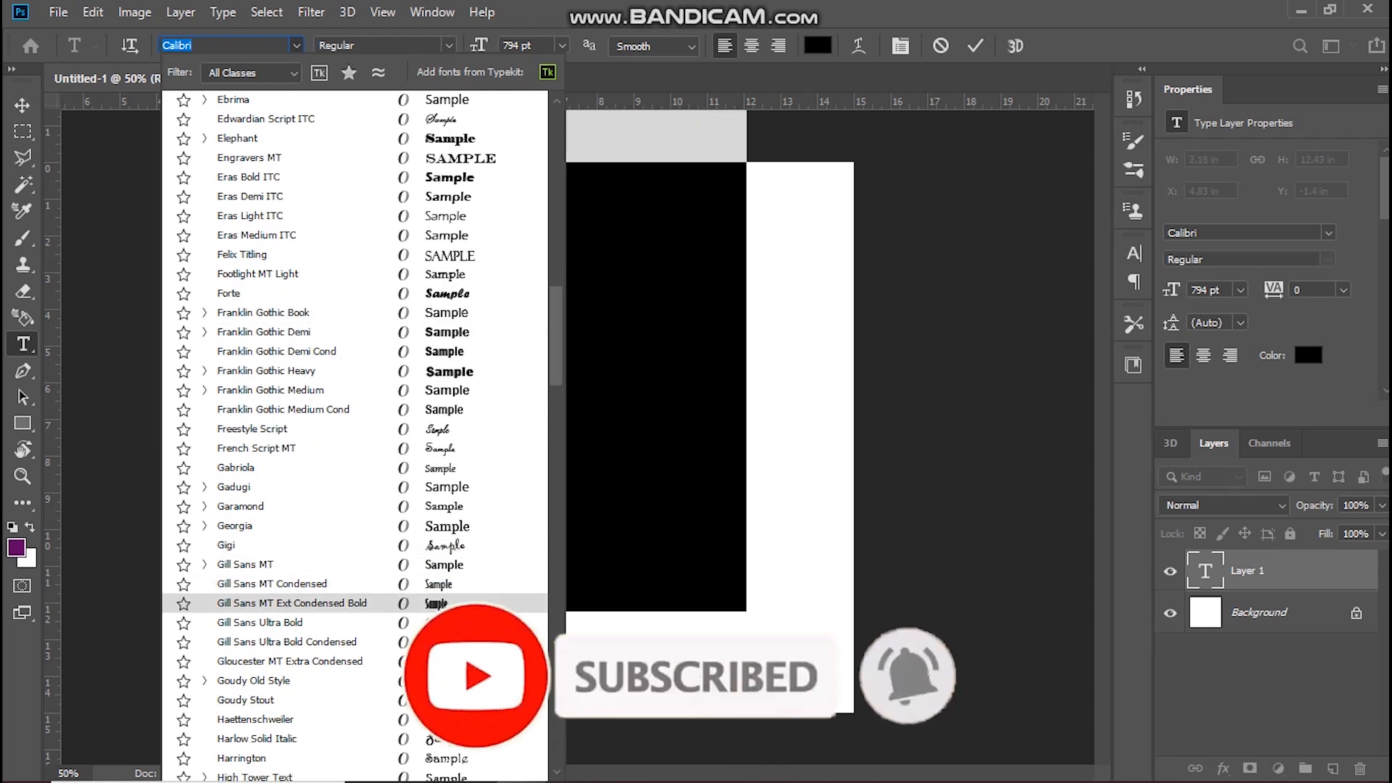
scroll(355, 435, "down", 4)
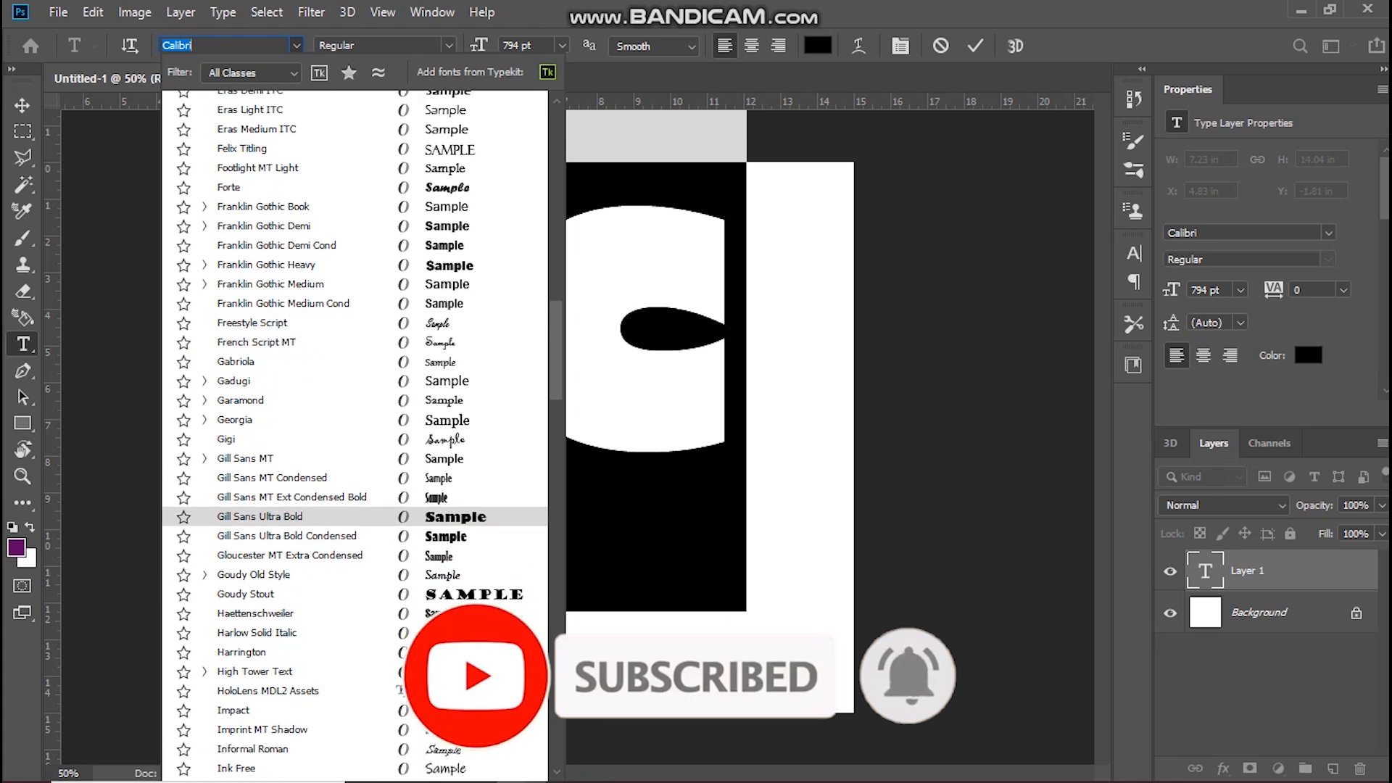
scroll(355, 541, "down", 6)
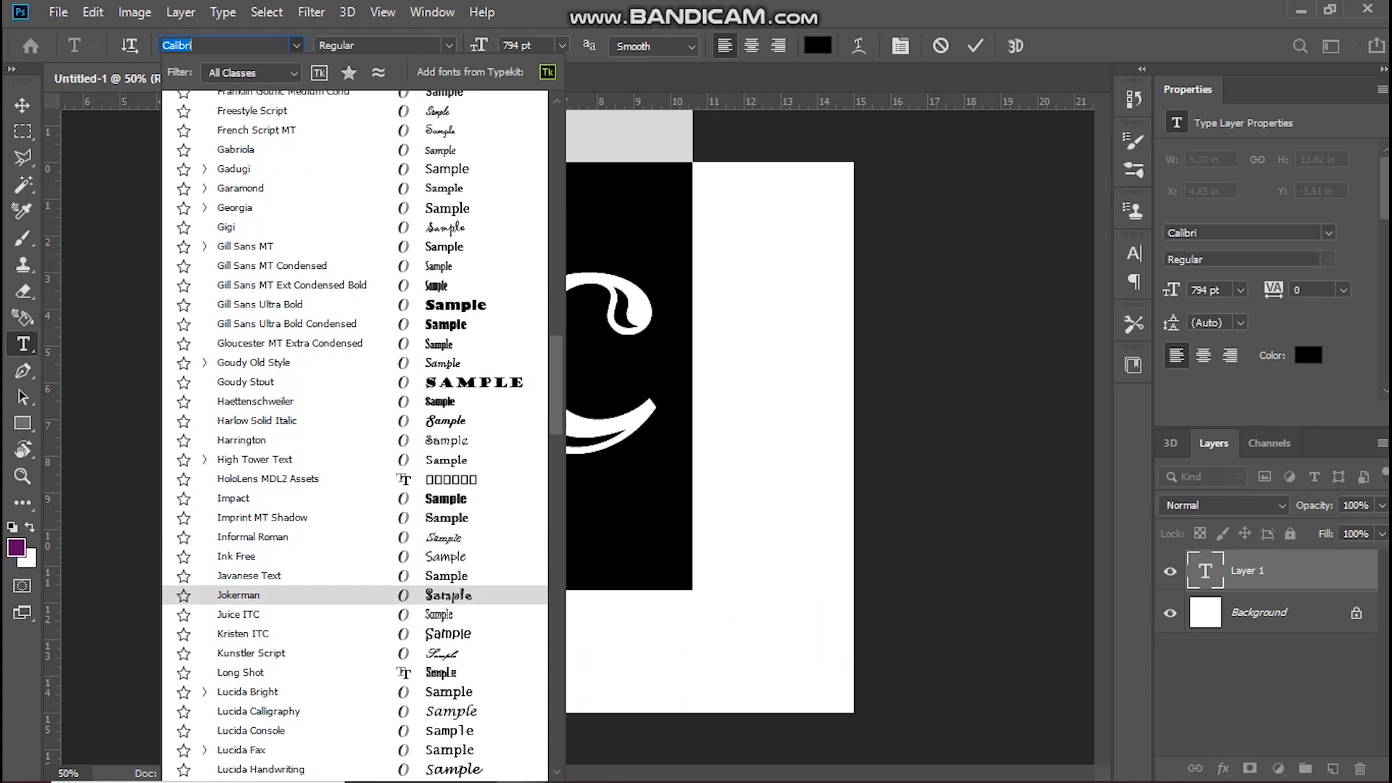
scroll(355, 541, "down", 2)
scroll(356, 558, "down", 5)
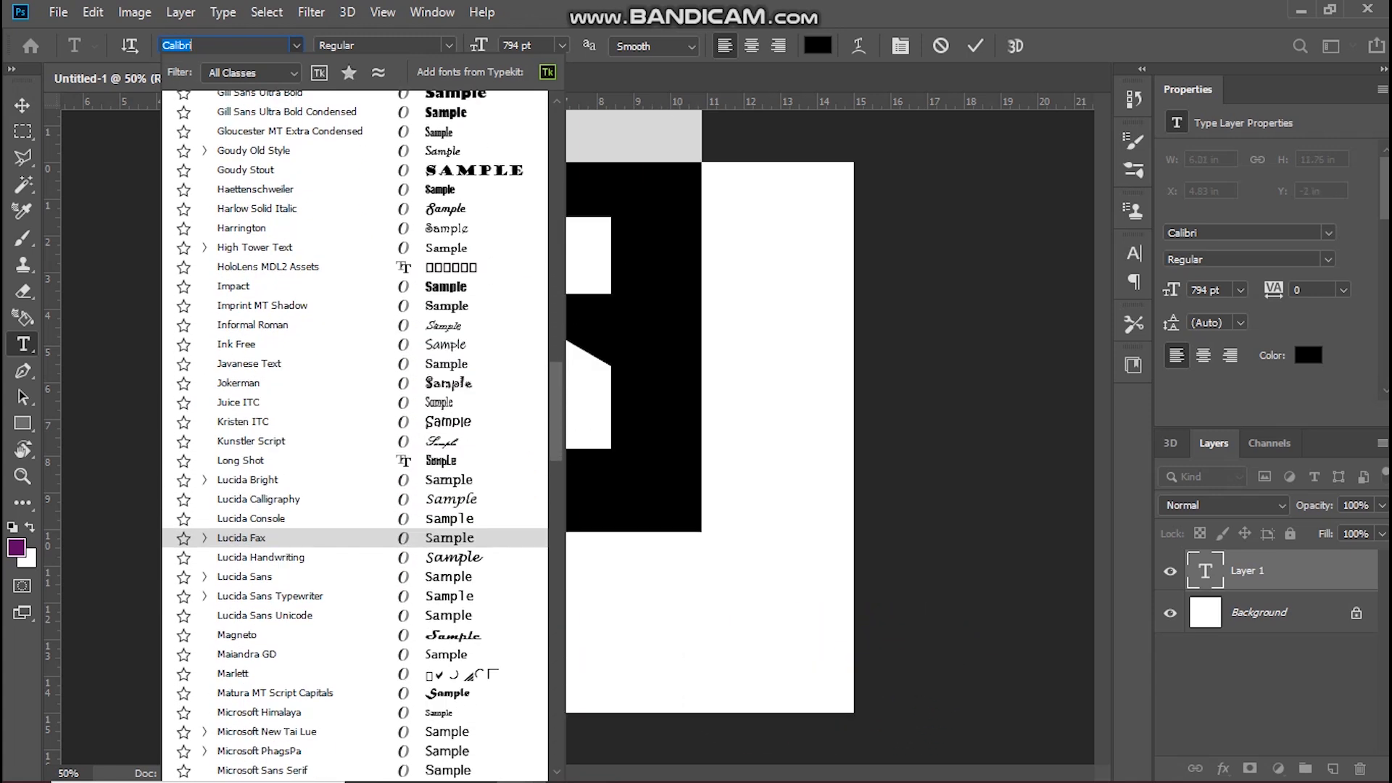
scroll(355, 559, "down", 8)
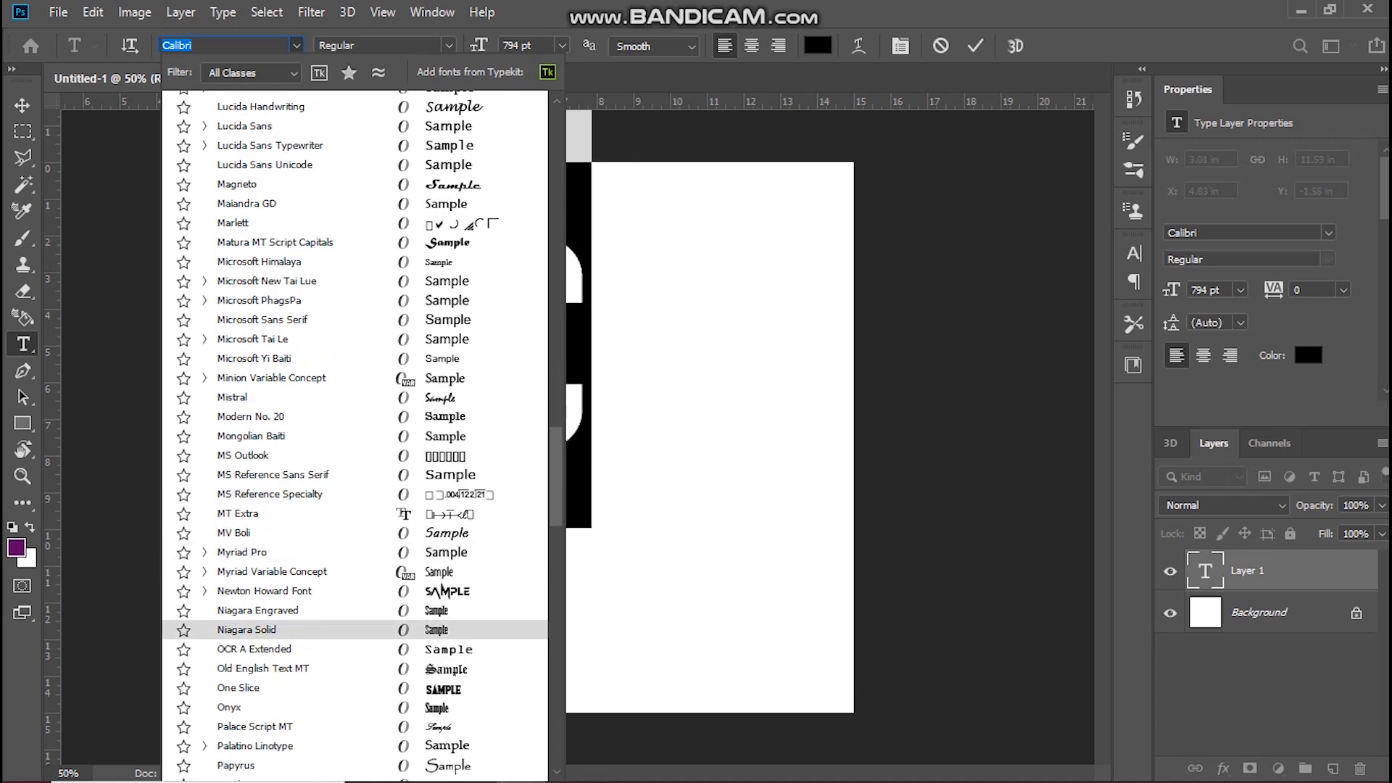
left_click(246, 629)
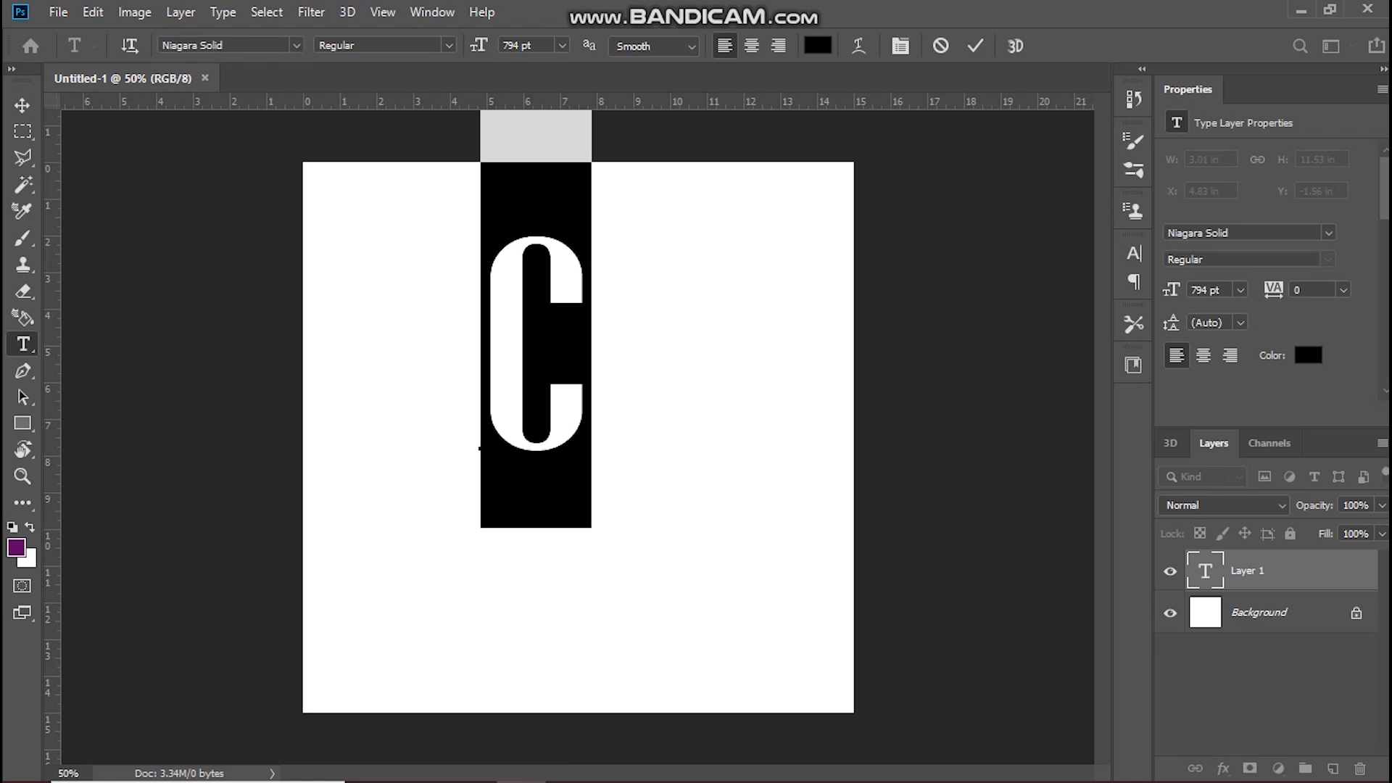
Step: Try the Bat Knight font on the selected letter
left_click(449, 45)
left_click(449, 45)
left_click(296, 45)
scroll(290, 314, "down", 4)
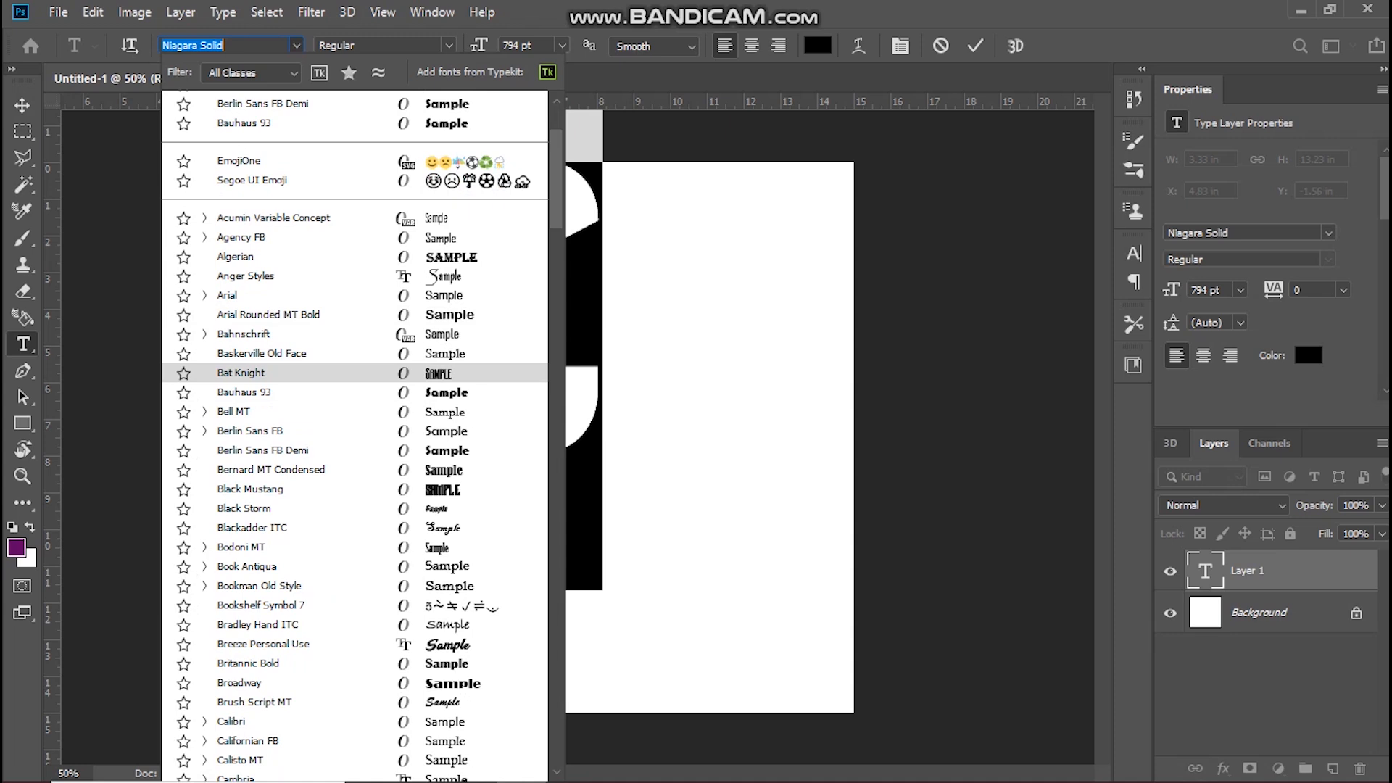
left_click(241, 372)
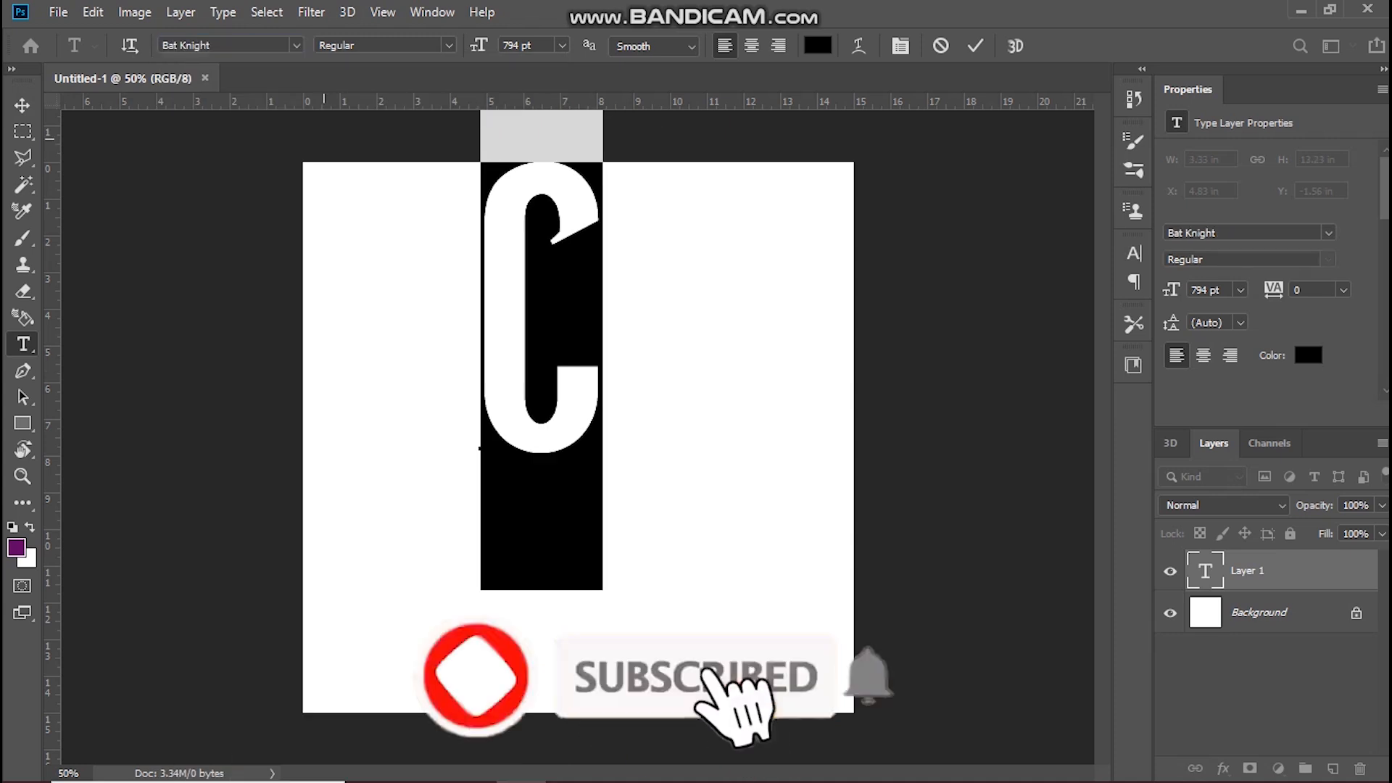
Step: Change the letter's font to Franklin Gothic Demi and enlarge it to 1195 pt
left_click(296, 45)
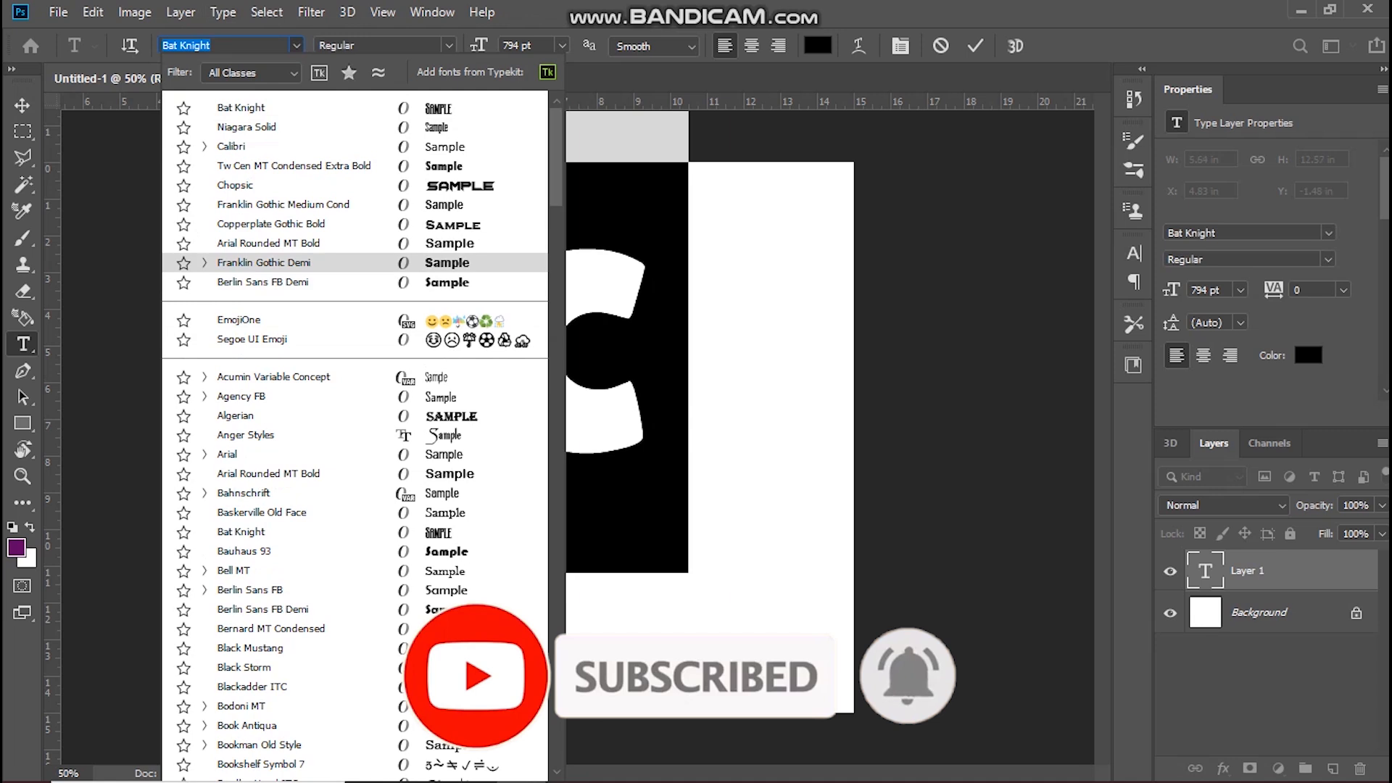
left_click(263, 263)
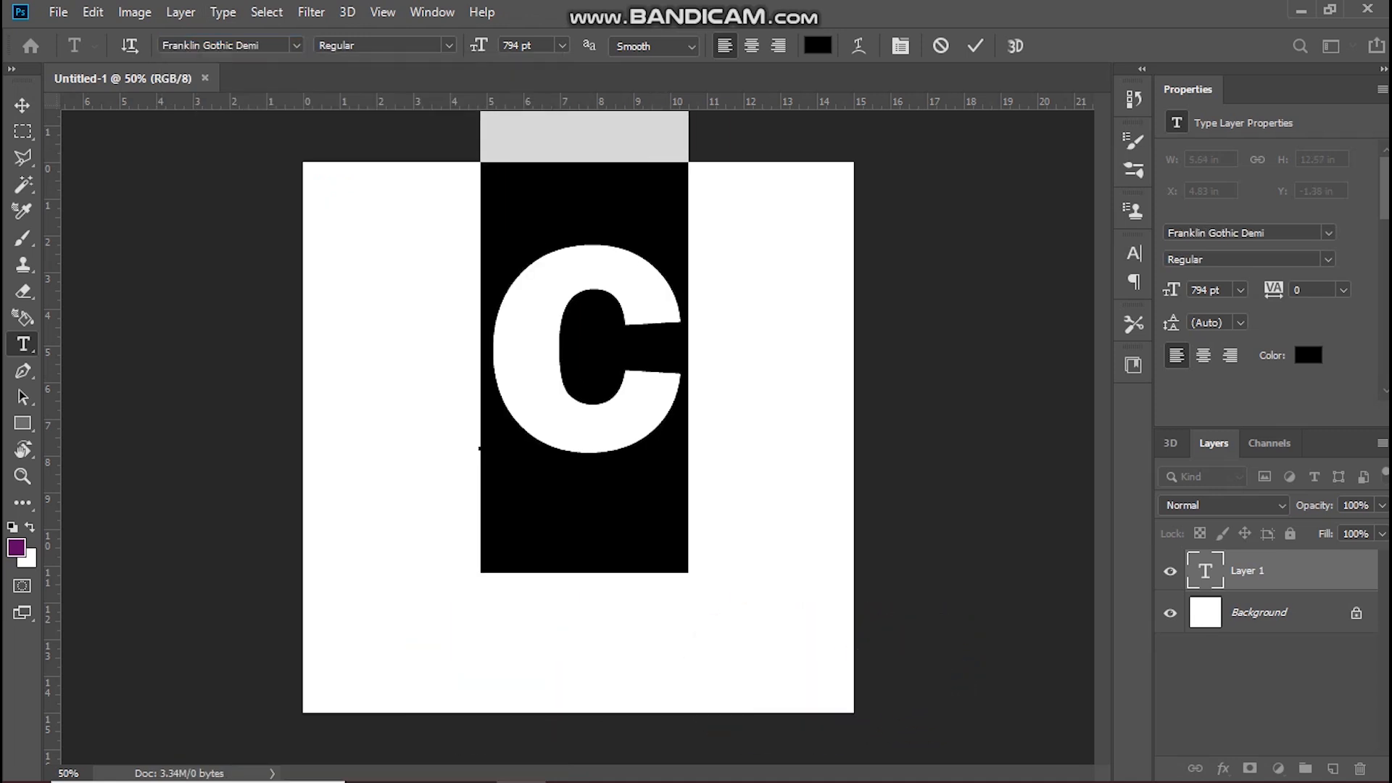
left_click_drag(478, 46, 768, 46)
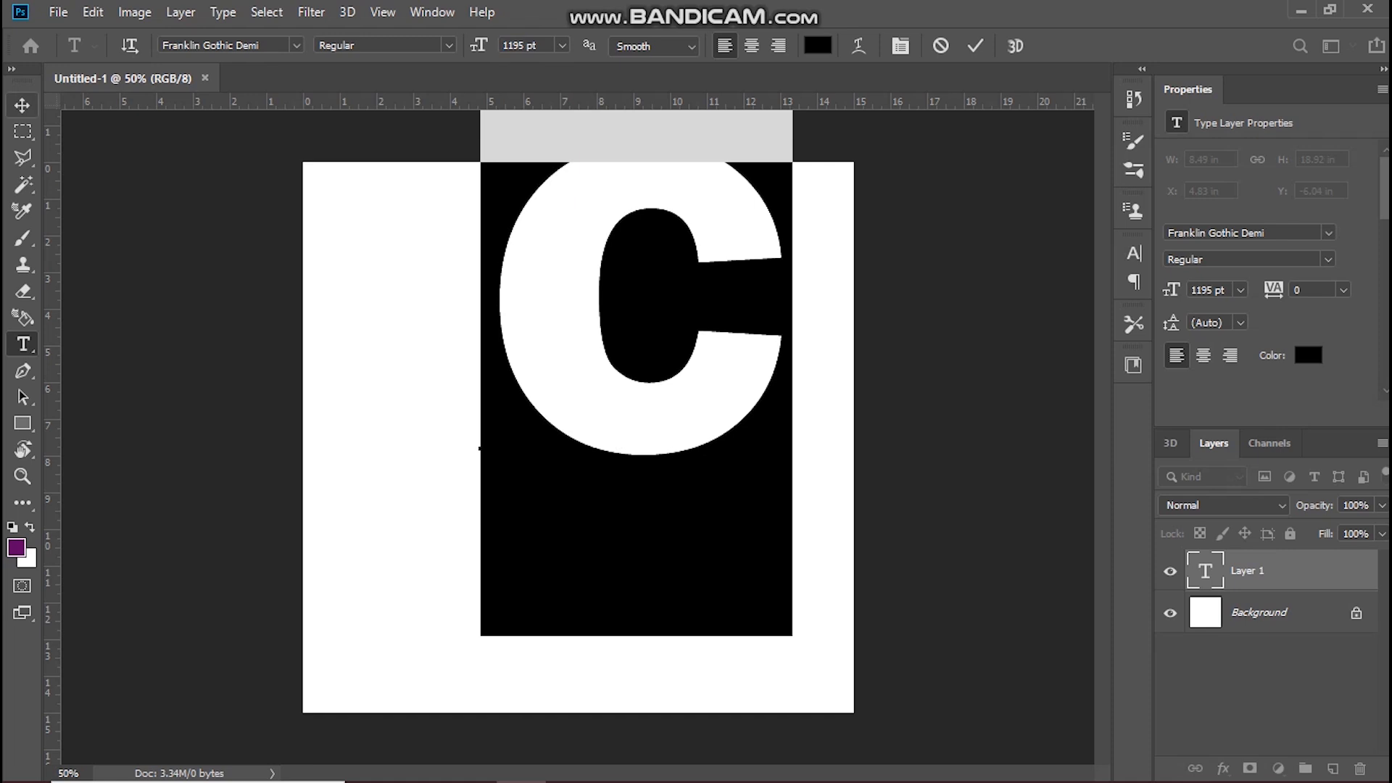
Step: Commit the text and move the letter fully onto the canvas, to about X 3.55 in and Y -3.76 in
left_click(22, 105)
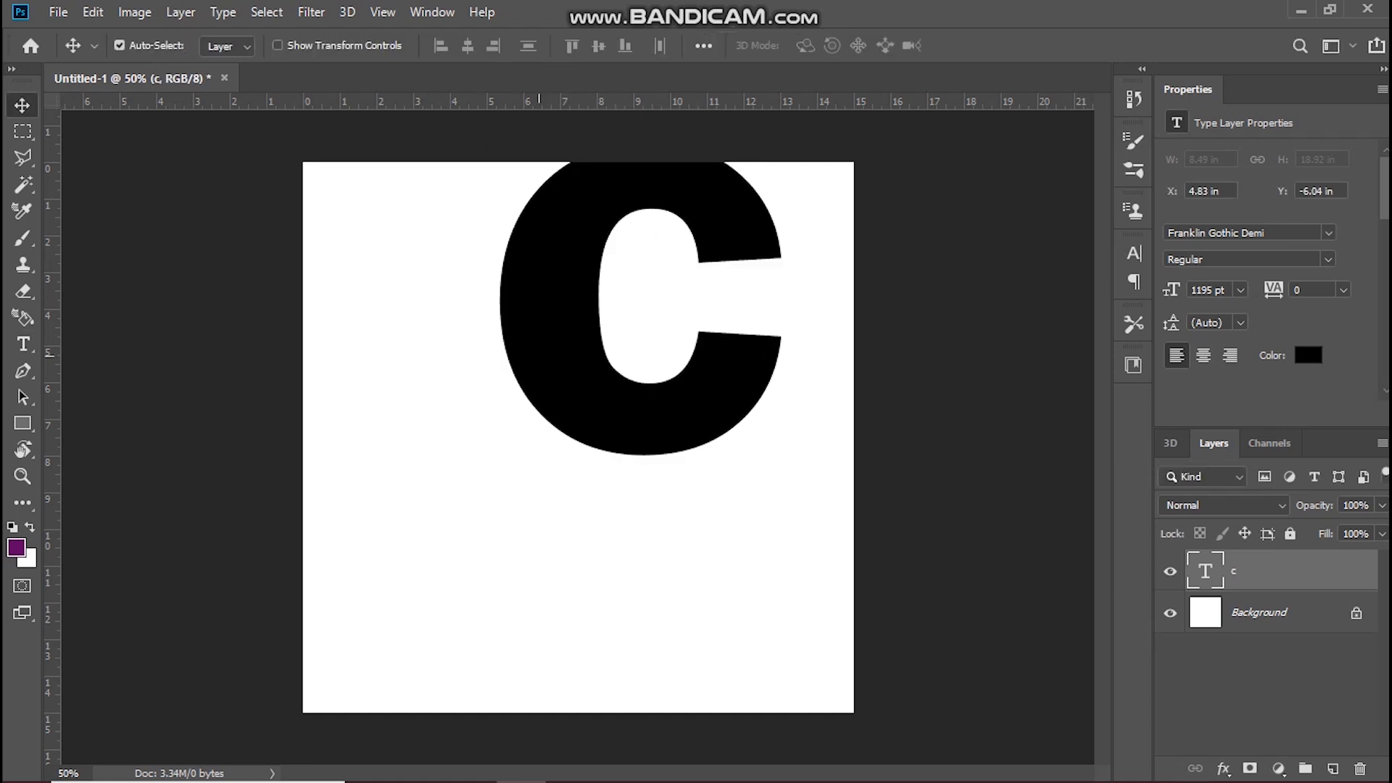
left_click_drag(539, 319, 508, 390)
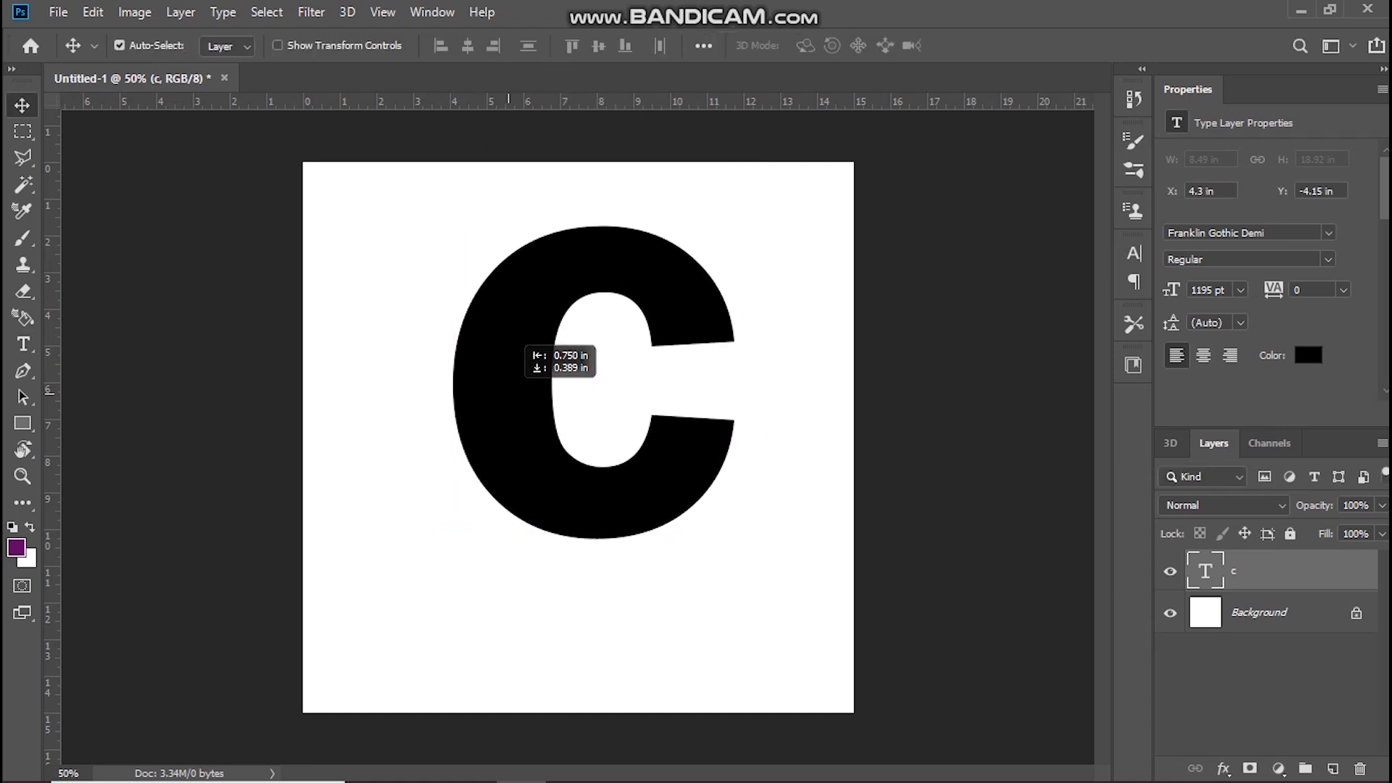
left_click_drag(511, 341, 511, 340)
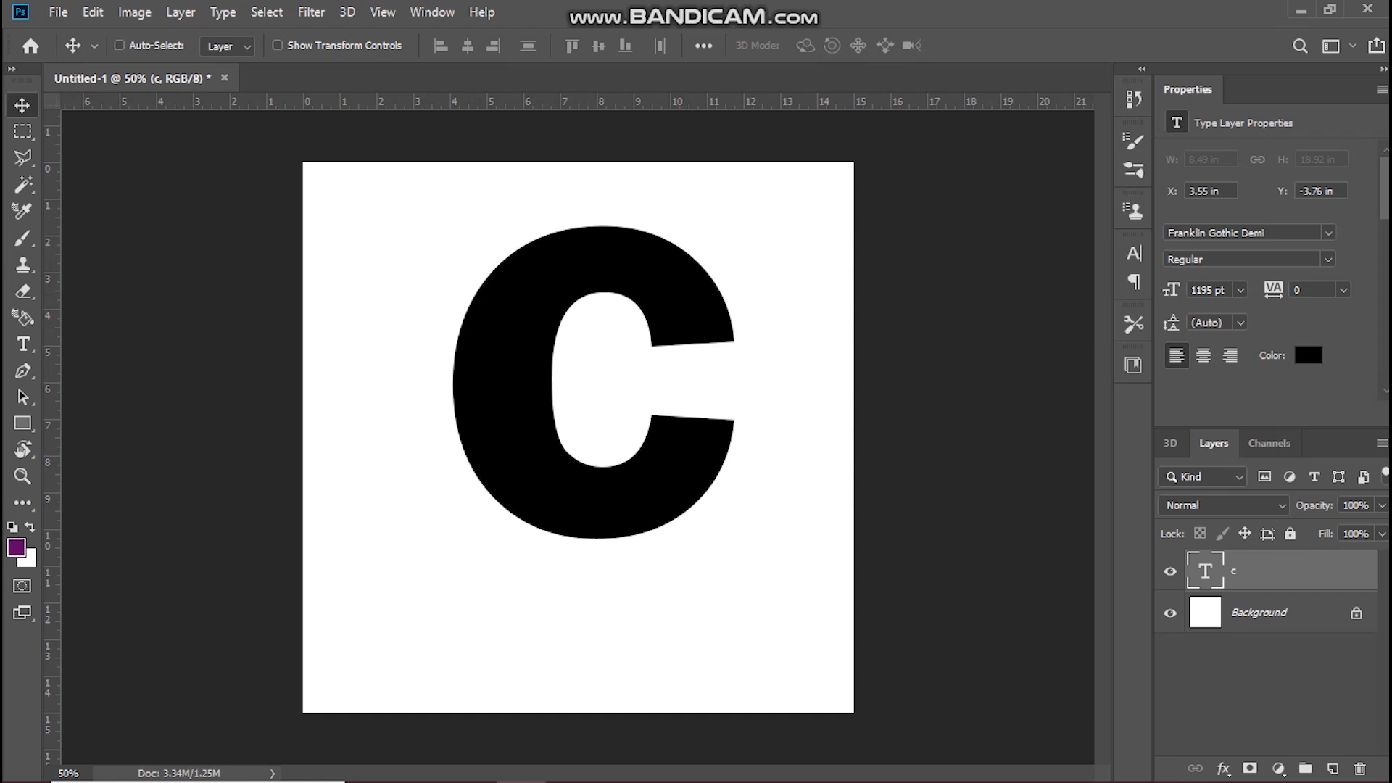
Step: Duplicate the letter layer, select the original c layer and hide the copy
key("ctrl+j")
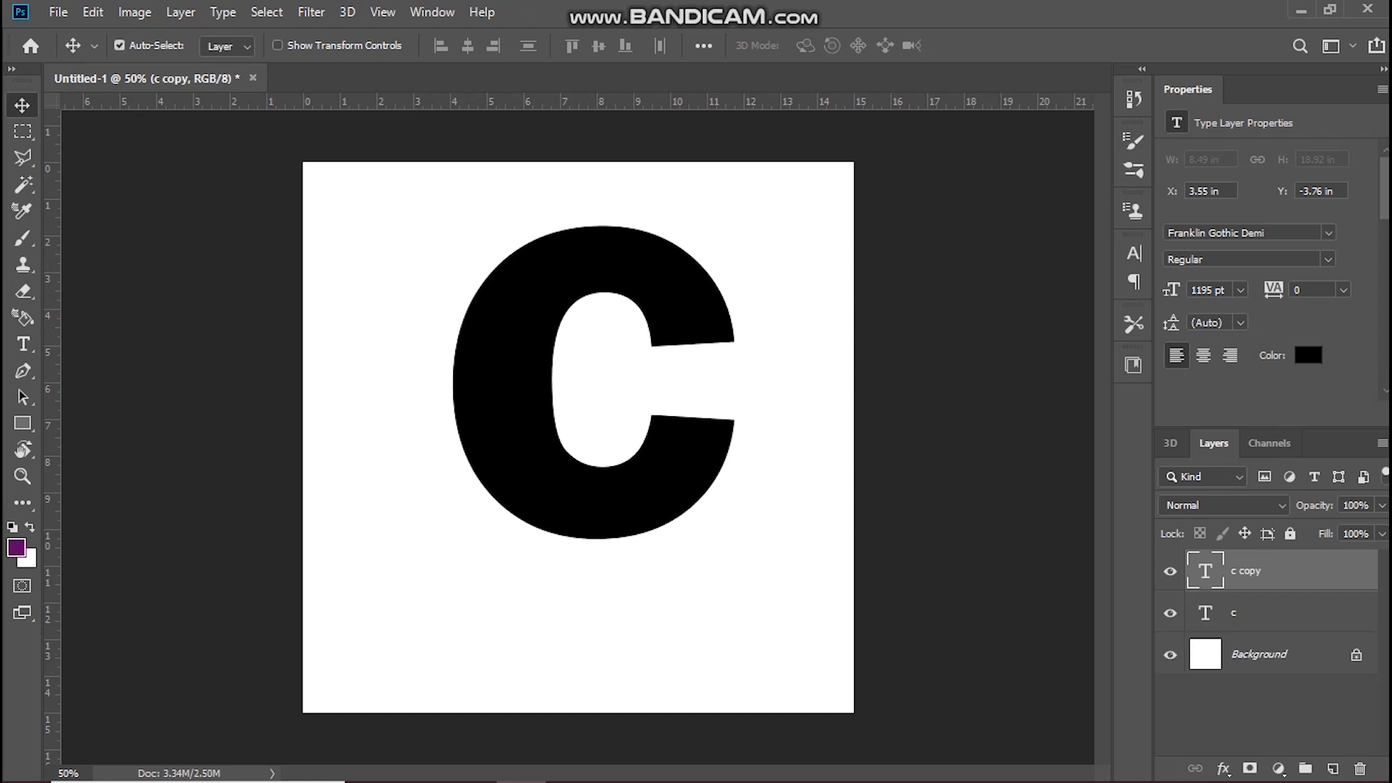
left_click(1261, 613)
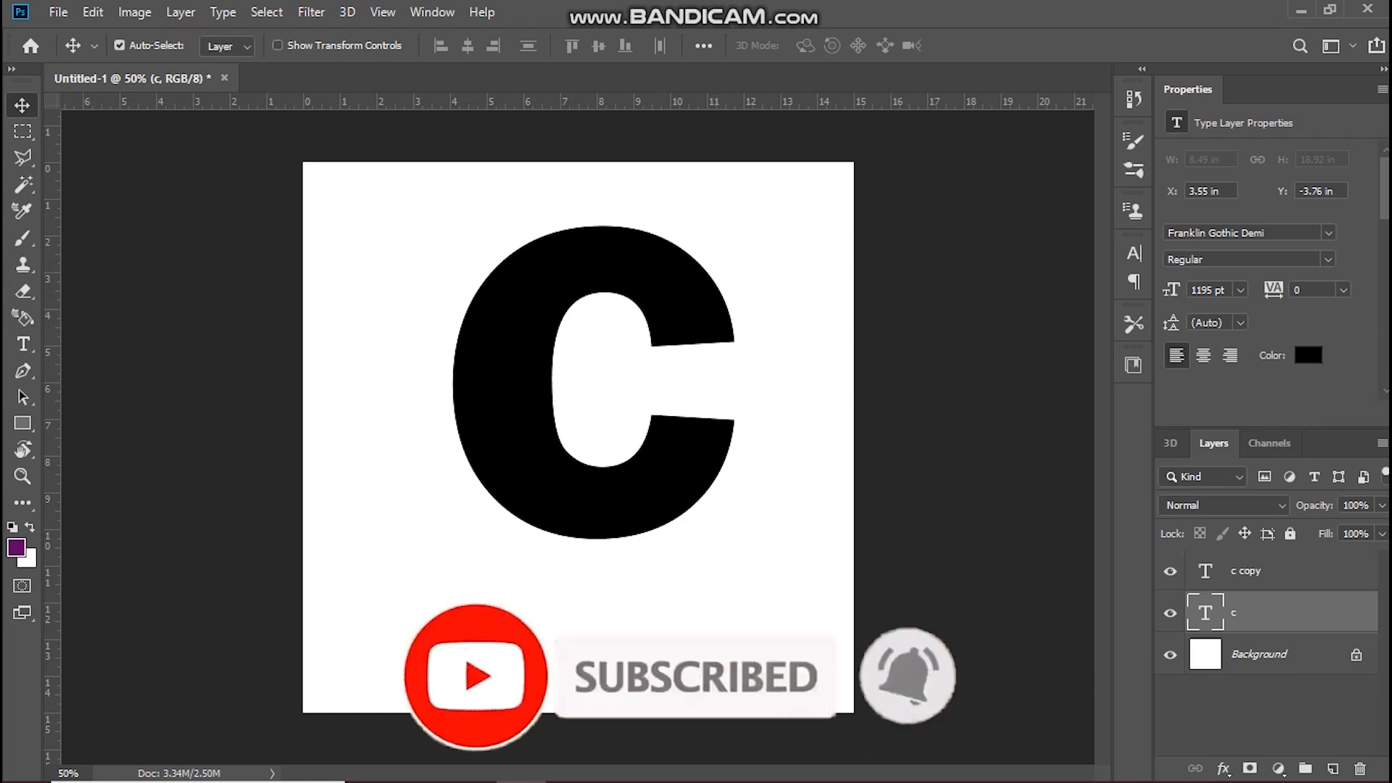
left_click(1170, 571)
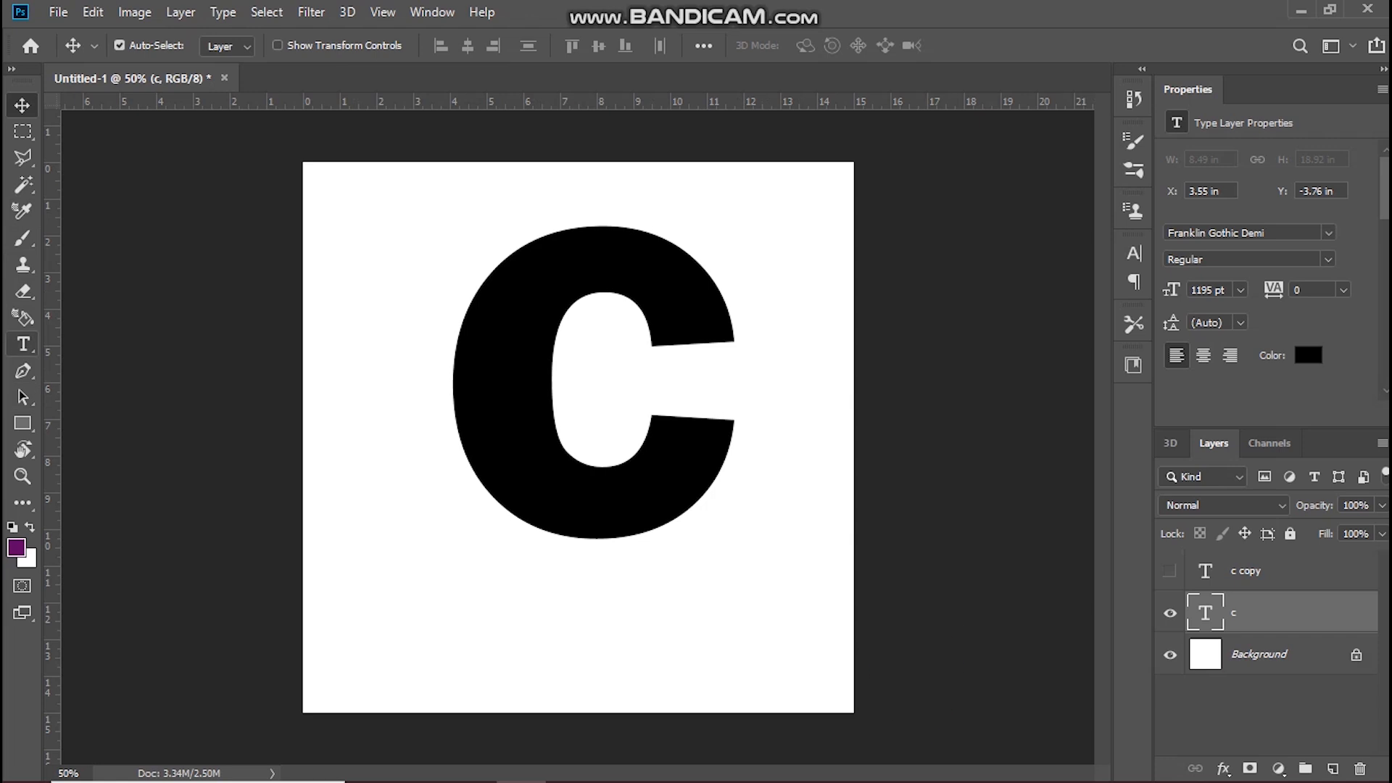
Step: Recolor the text of the original c layer to grey #7e7e7e and commit the edit
left_click(23, 344)
double_click(692, 433)
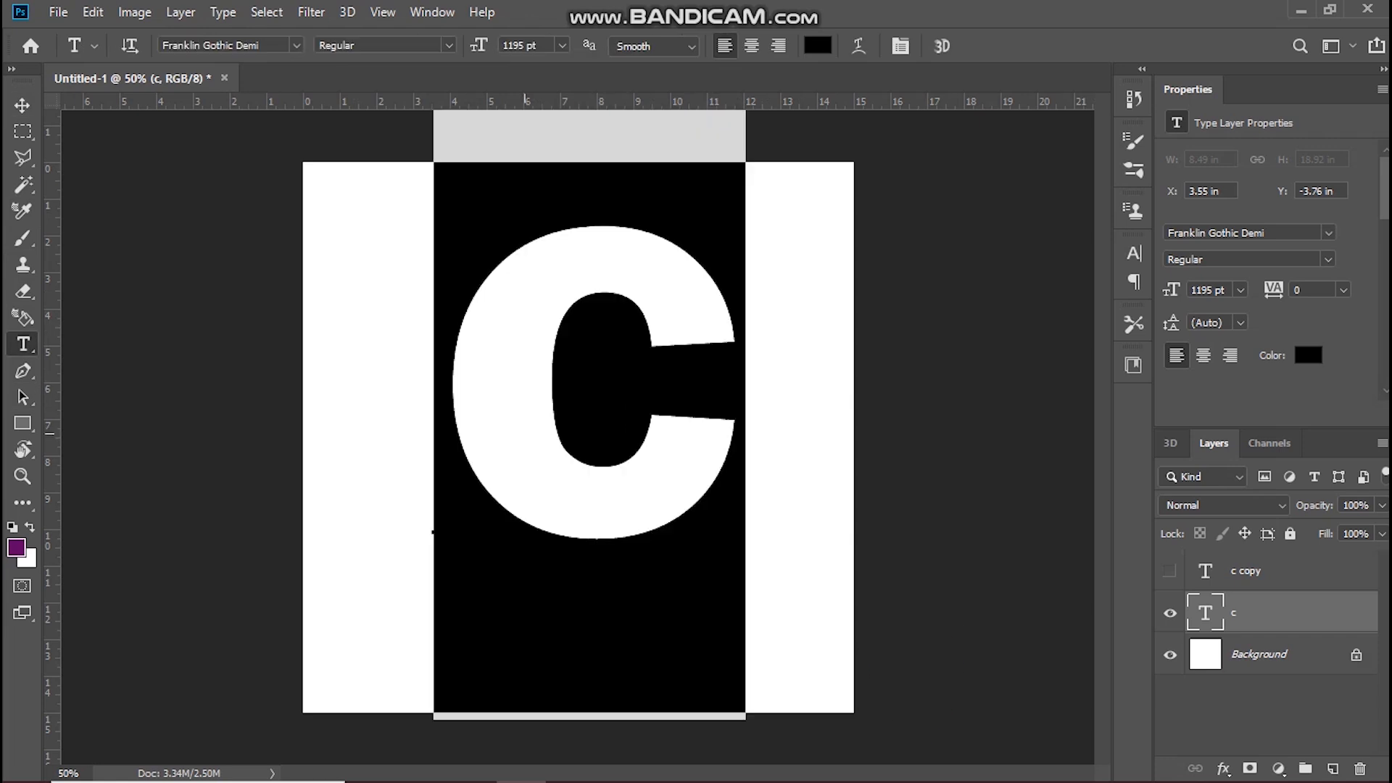
left_click(818, 46)
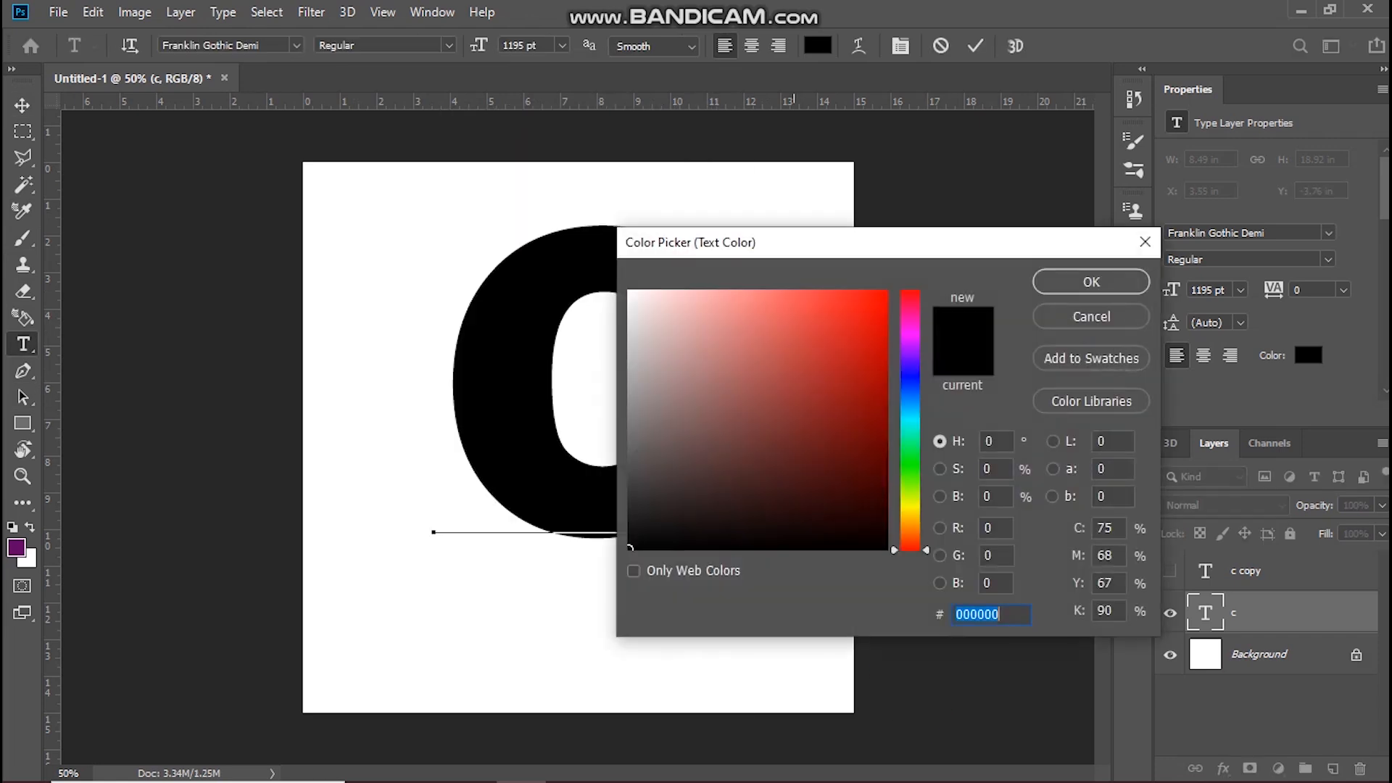
type("7c7c7c")
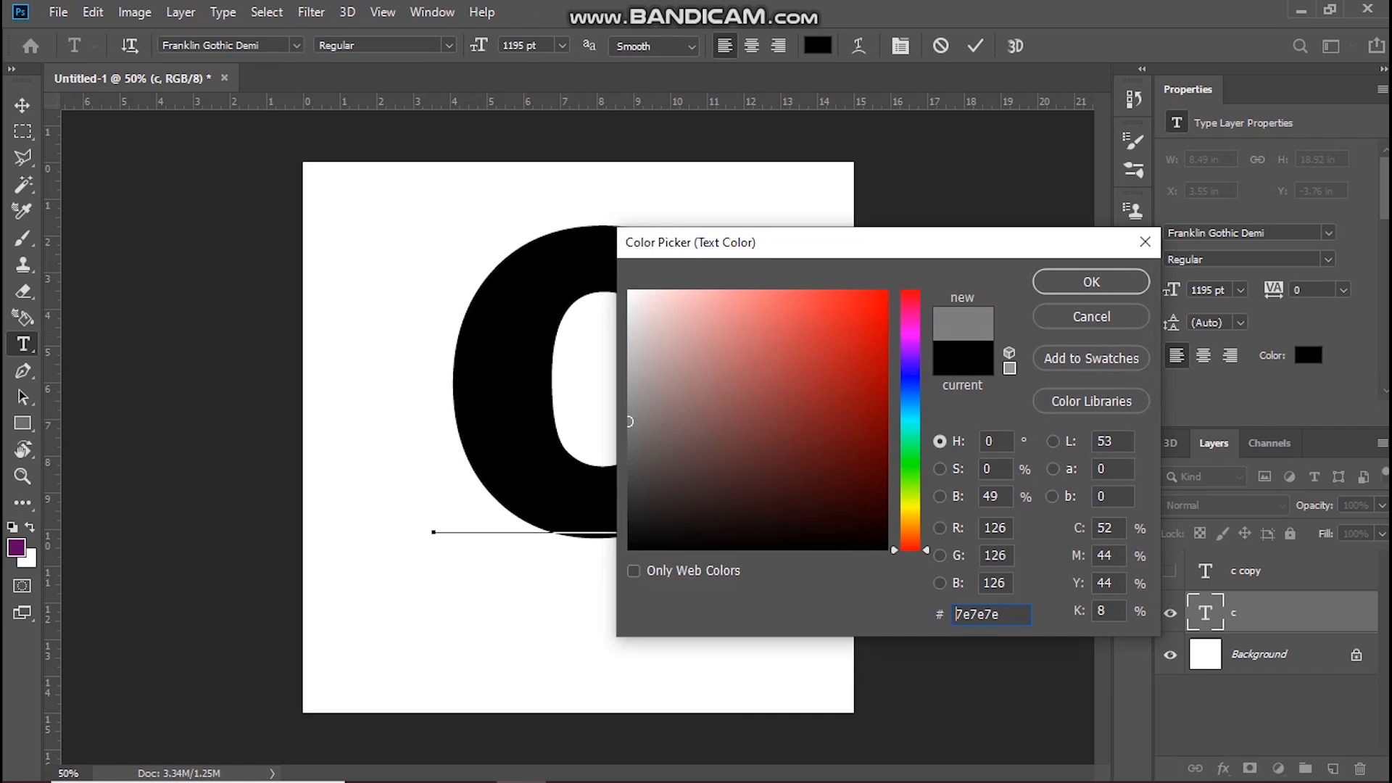
key("Return")
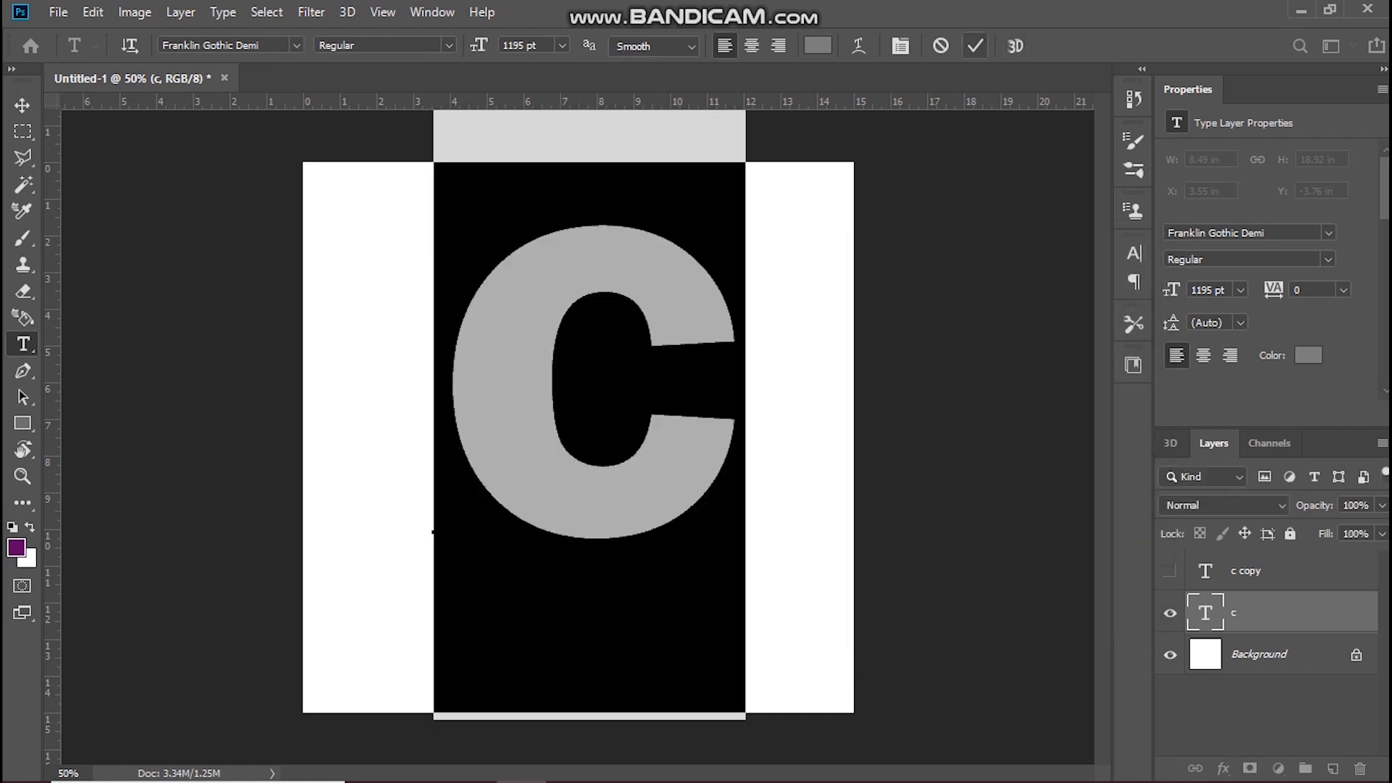
left_click(975, 46)
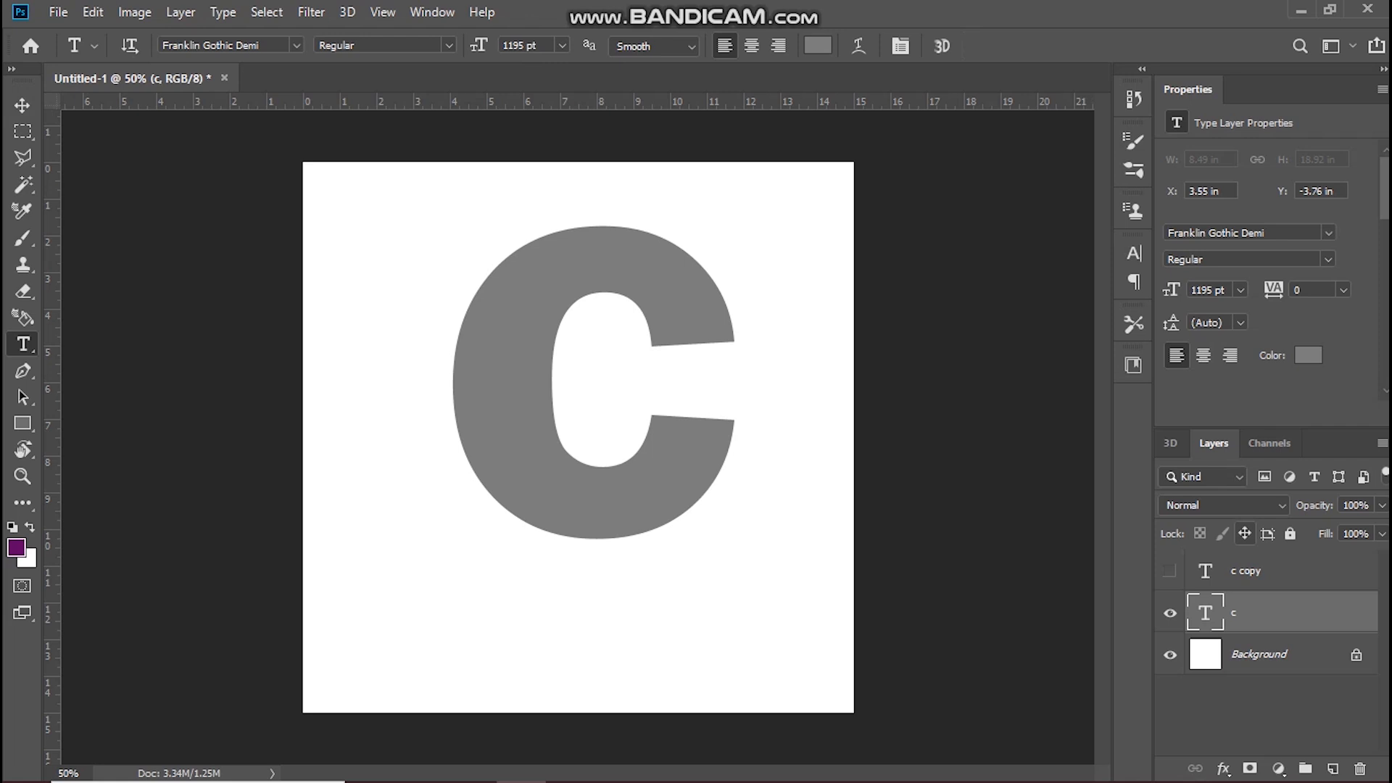
Step: Group the grey c layer, stack copies inside each nudged slightly right until X 4.66 in, show c copy, and collapse the group
key("ctrl+g")
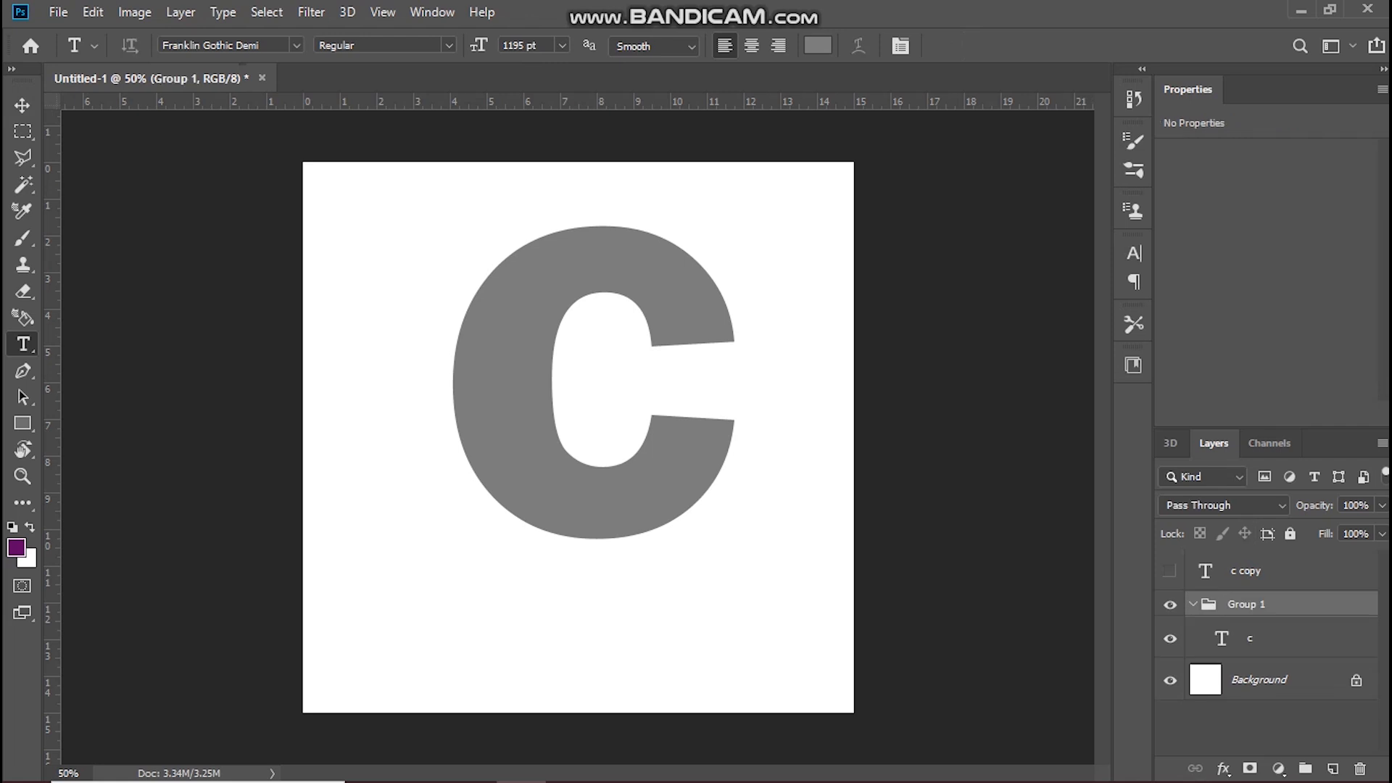
left_click(1279, 639)
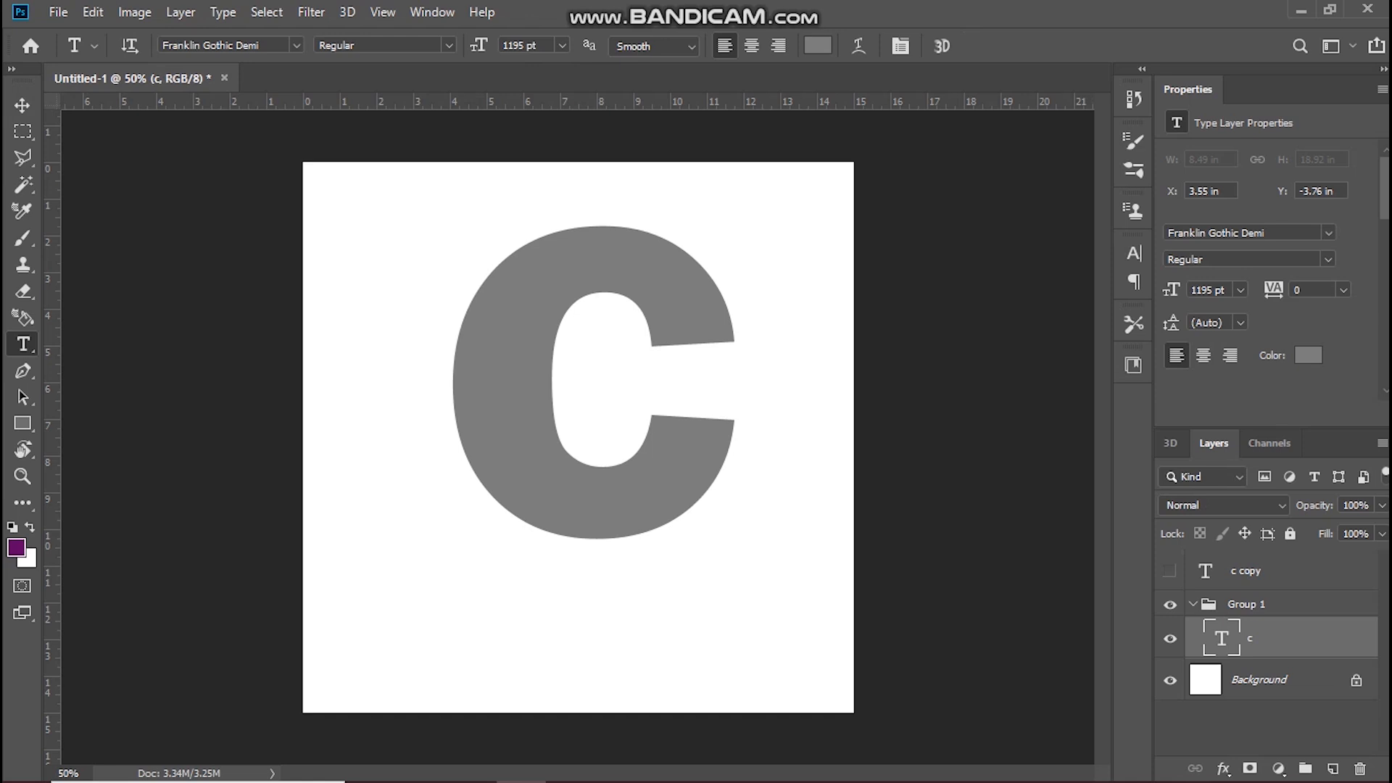
key("ctrl+alt+Right")
key("ctrl+alt+Right")
key("ctrl+alt+Right")
key("ctrl+alt+Right")
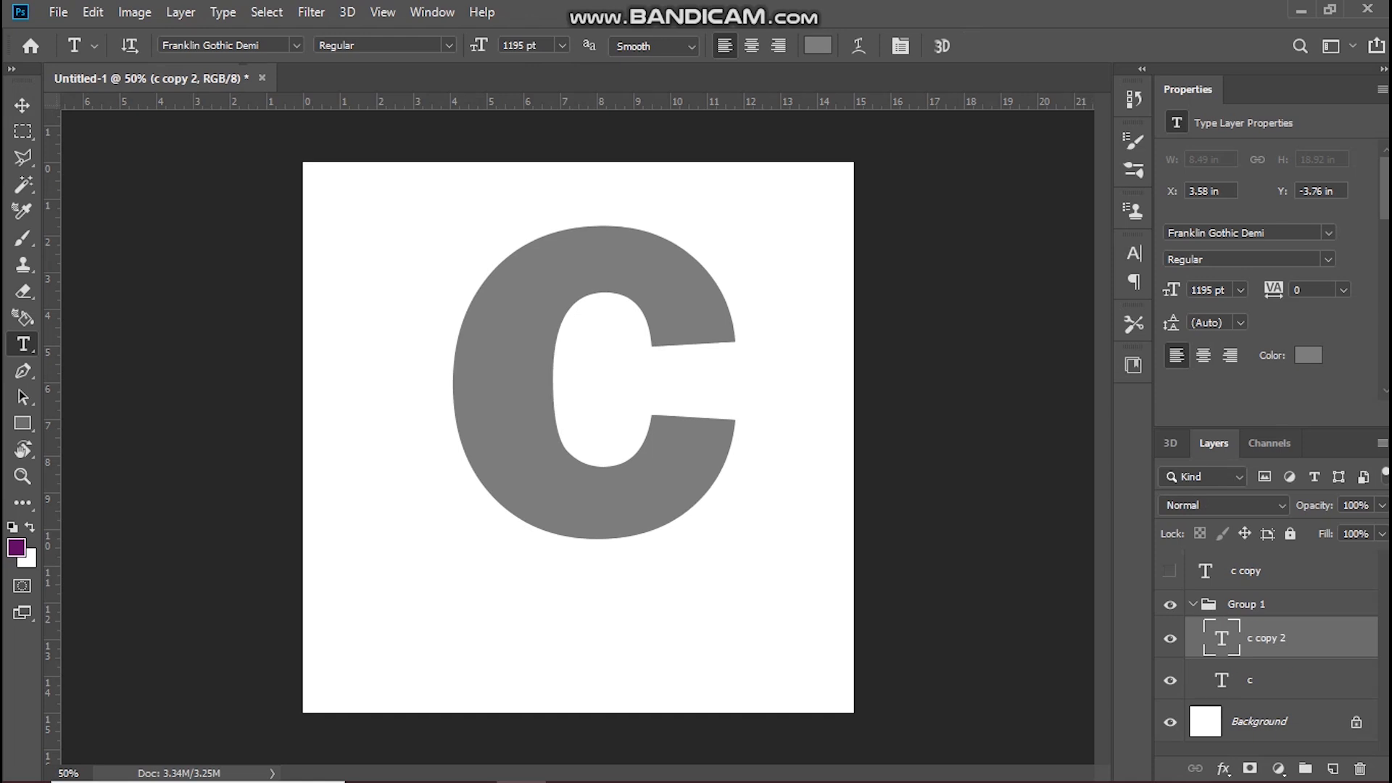
key("ctrl+alt+Right")
key("ctrl+alt+Right")
key("ctrl+alt+Right")
key("ctrl+alt+Right")
key("ctrl+alt+Right")
key("ctrl+alt+Right")
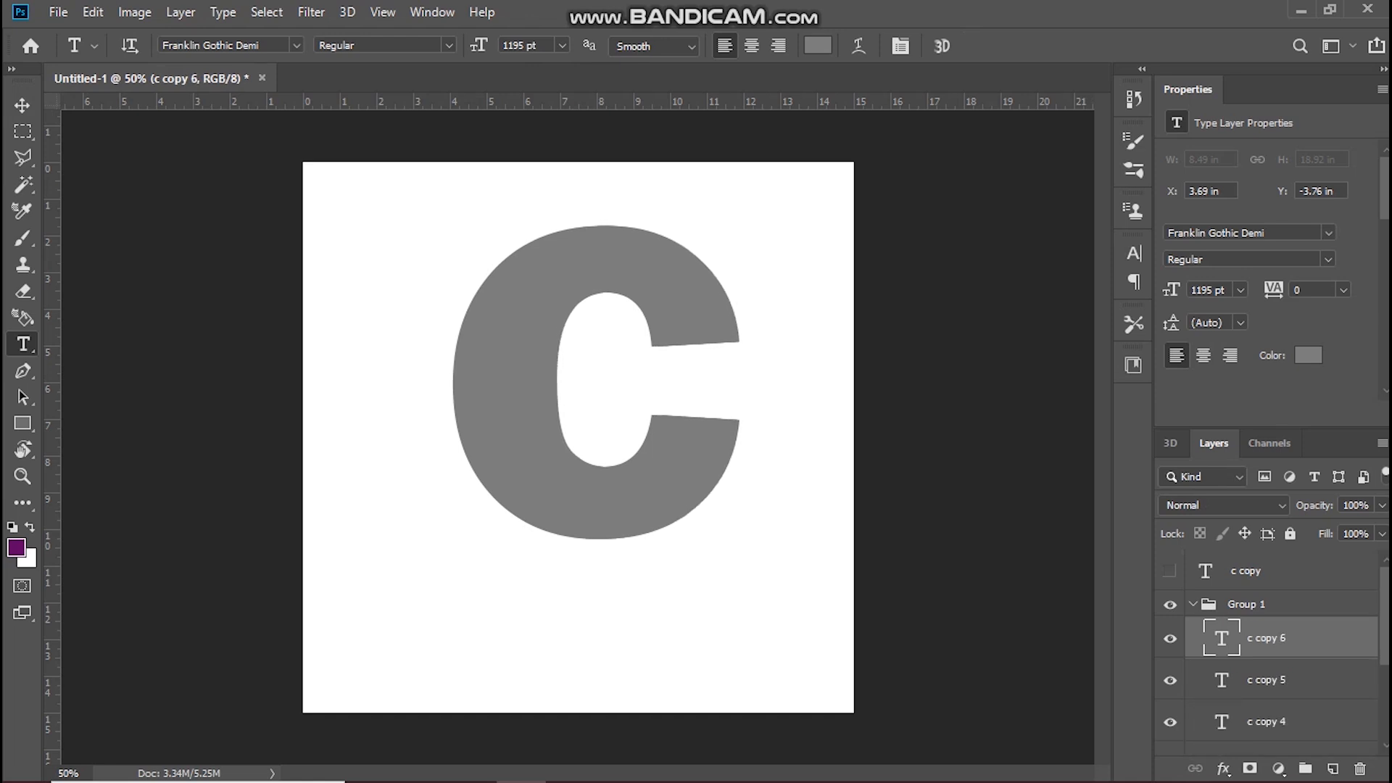
key("ctrl+alt+Right")
key("ctrl+alt+Right")
key("ctrl+alt+Right")
key("ctrl+alt+Right")
key("ctrl+alt+Right")
key("ctrl+alt+Right")
key("ctrl+alt+Right")
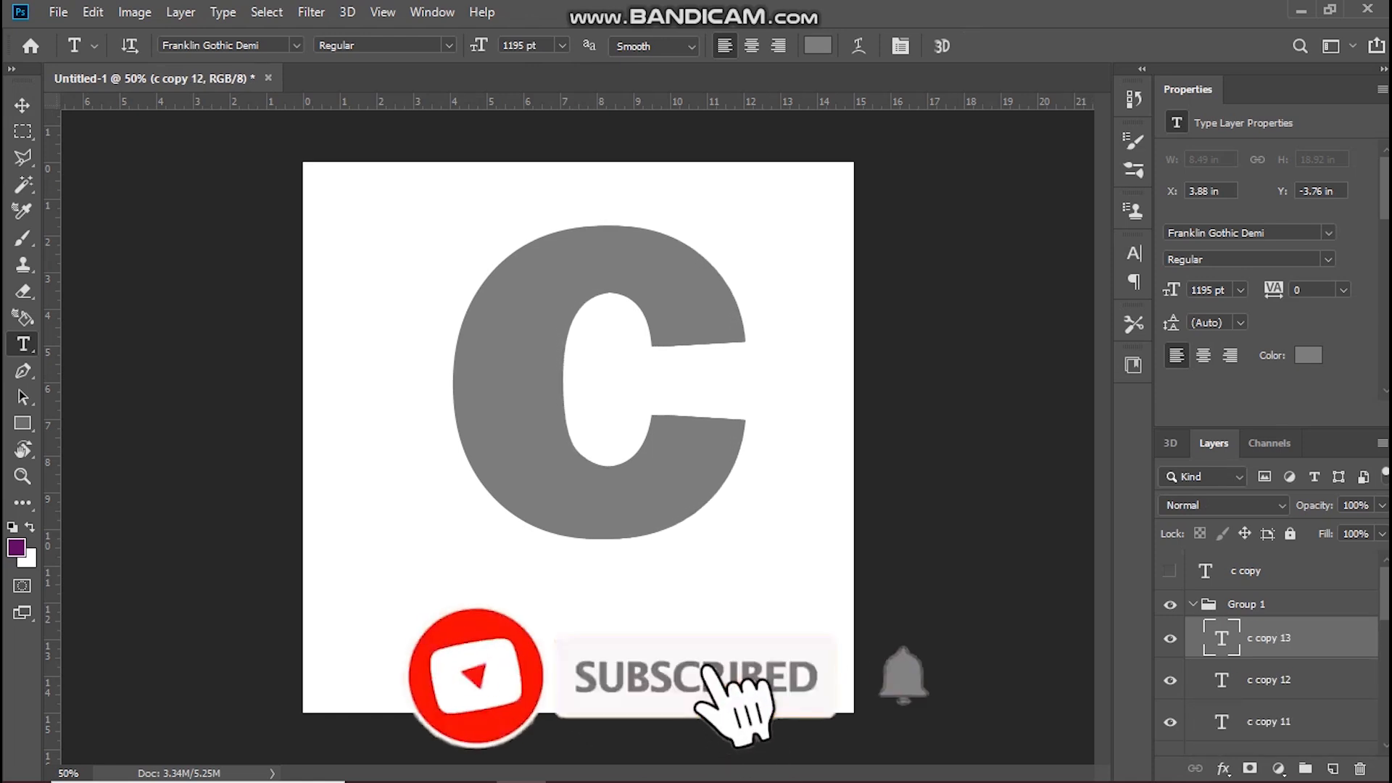
key("ctrl+alt+Right")
key("ctrl+alt+Right")
key("ctrl+alt+Right")
key("ctrl+alt+Right")
key("ctrl+alt+Right")
key("ctrl+alt+Right")
key("ctrl+alt+Right")
key("ctrl+alt+Right")
key("ctrl+alt+Right")
key("ctrl+alt+Right")
key("ctrl+alt+Right")
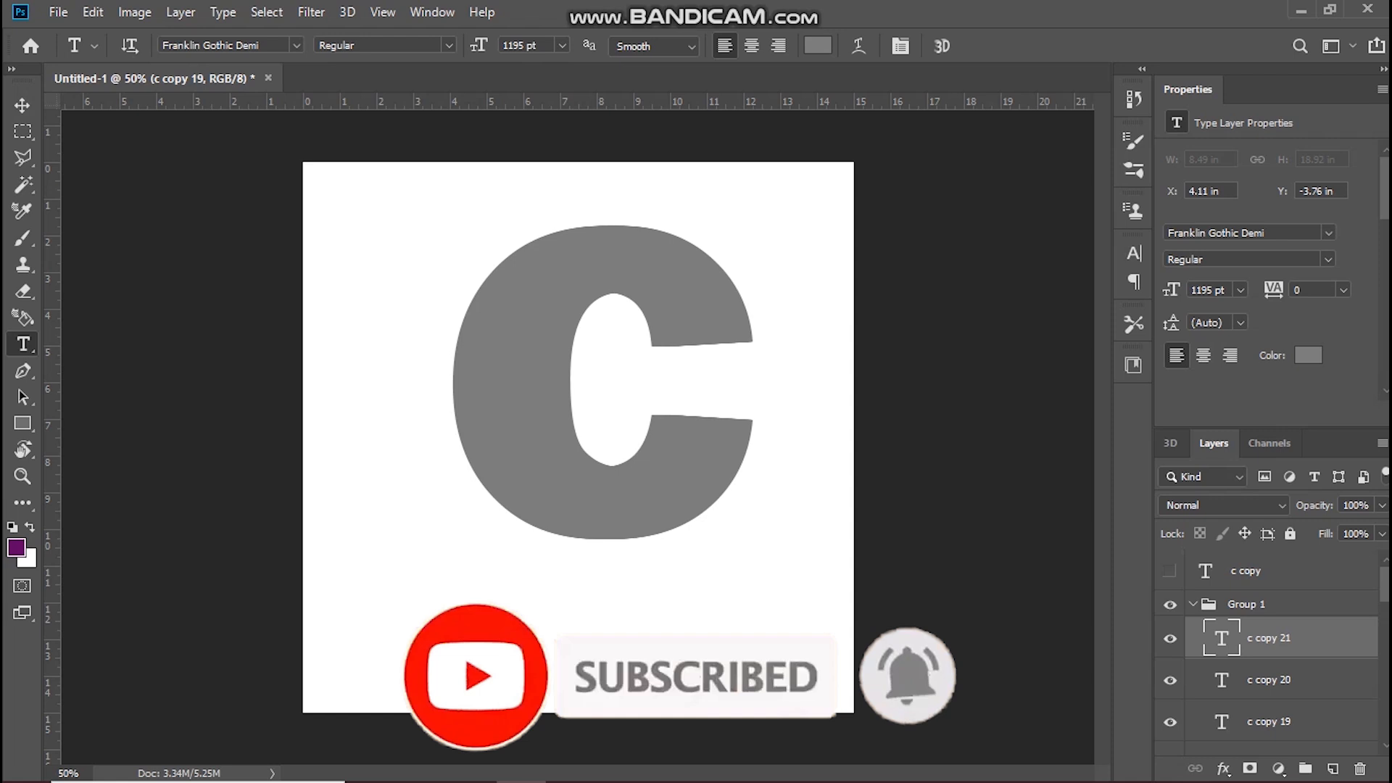
key("ctrl+alt+Right")
key("ctrl+alt+Right")
key("ctrl+alt+Right")
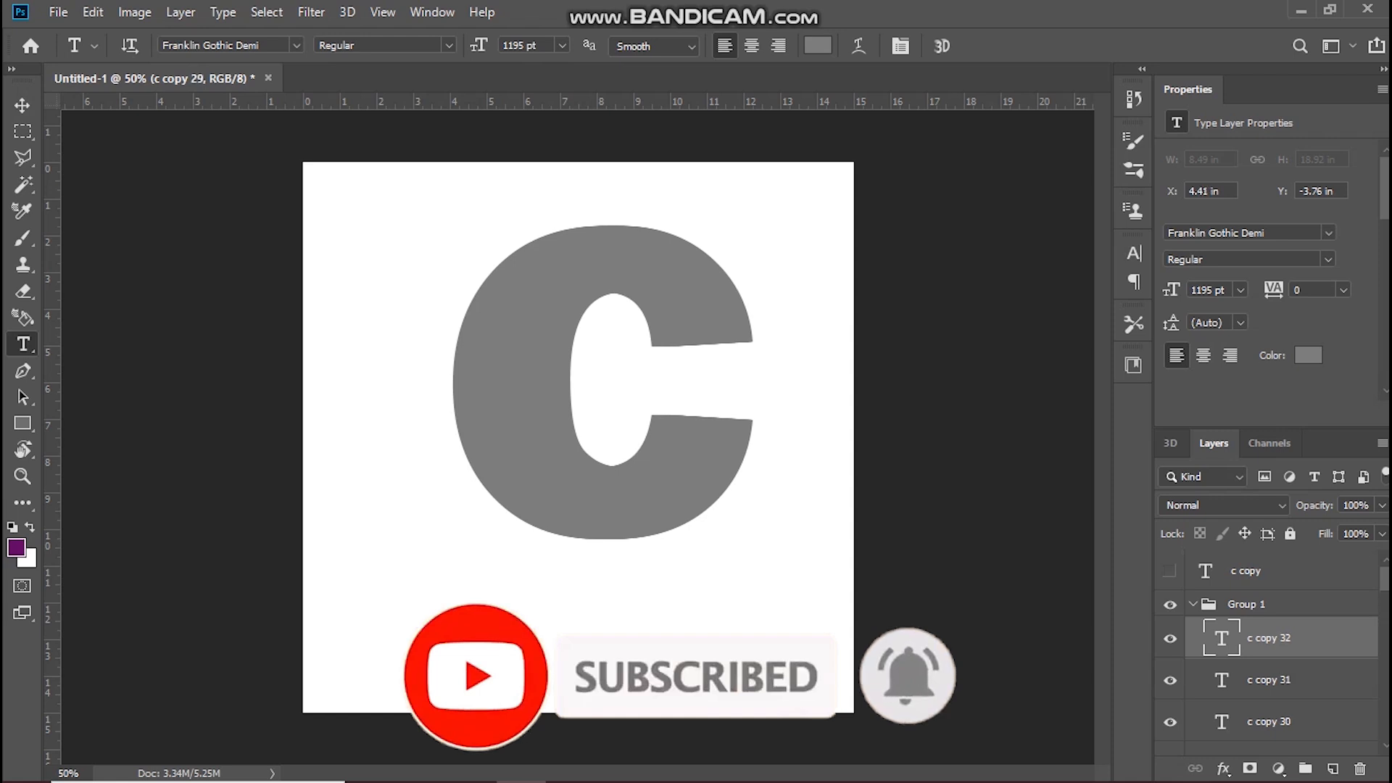
key("ctrl+alt+Right")
key("ctrl+alt+Right")
key("ctrl+alt+Right")
key("ctrl+alt+Right")
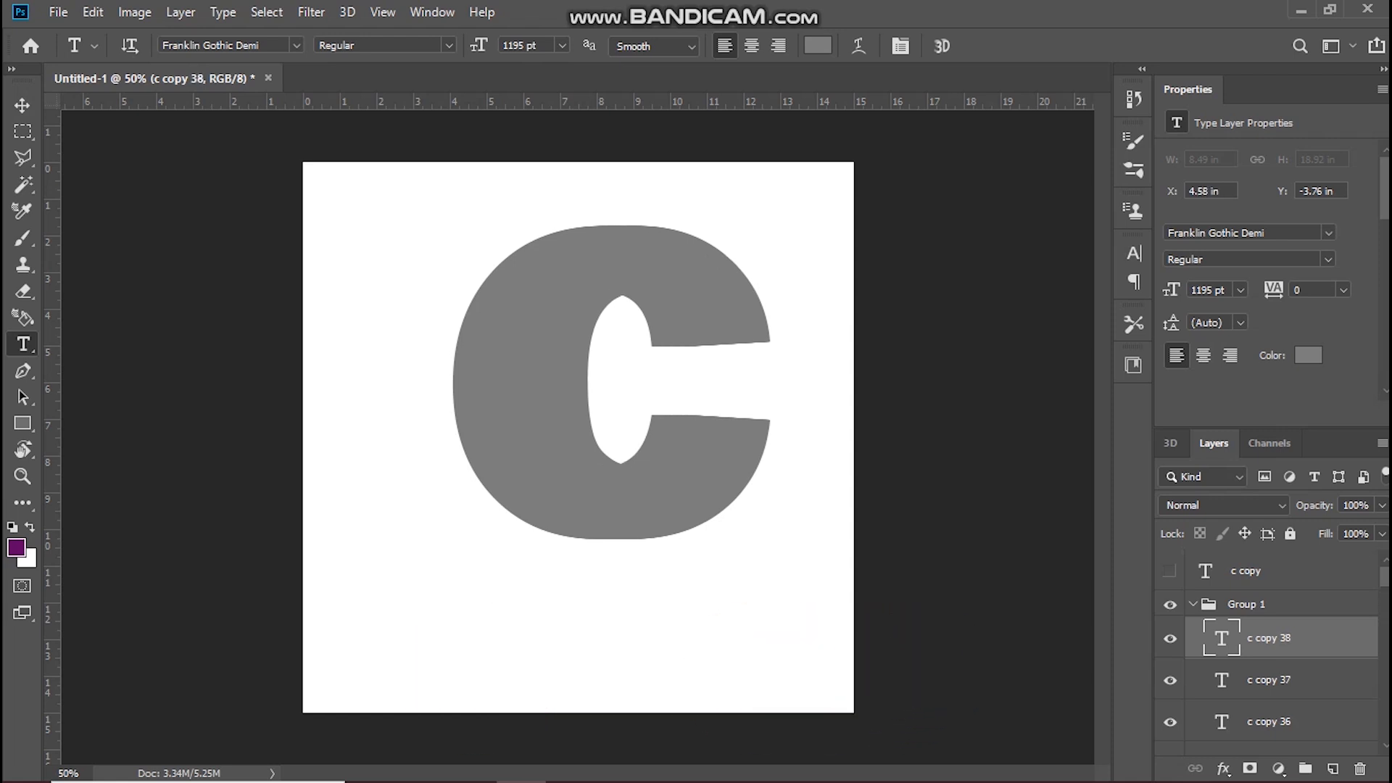
key("ctrl+alt+Right")
key("ctrl+alt+Right")
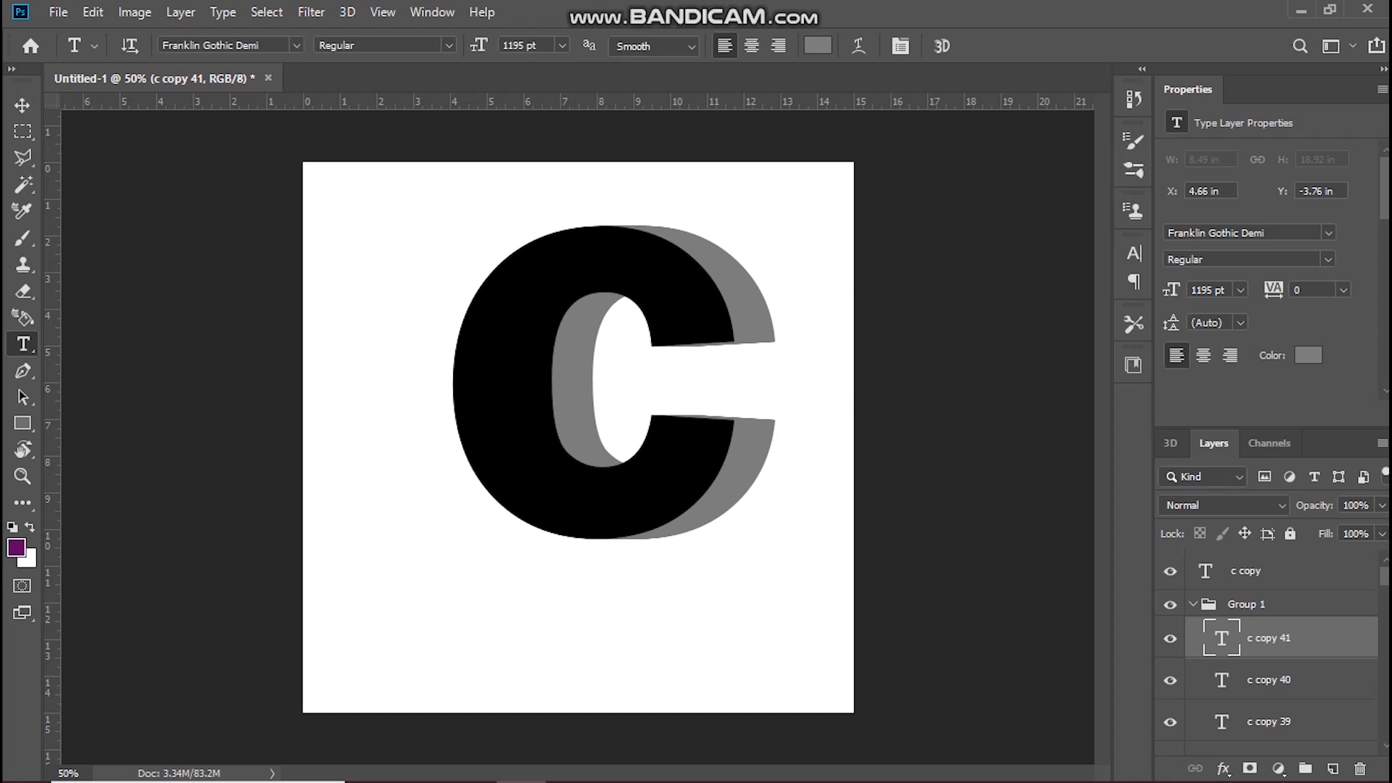
left_click(1193, 604)
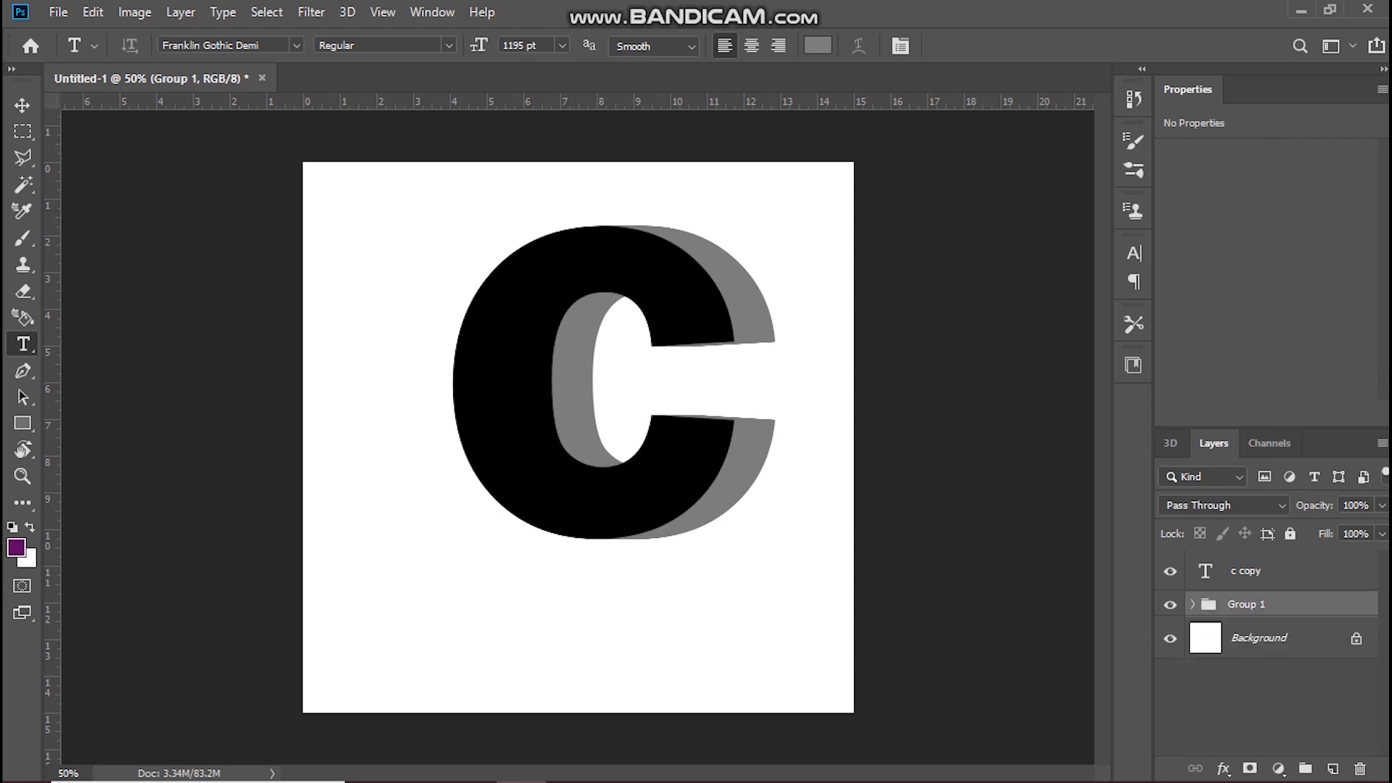
Step: Place the sitting cheetah photo from the Downloads folder as an embedded image above Group 1
left_click(58, 12)
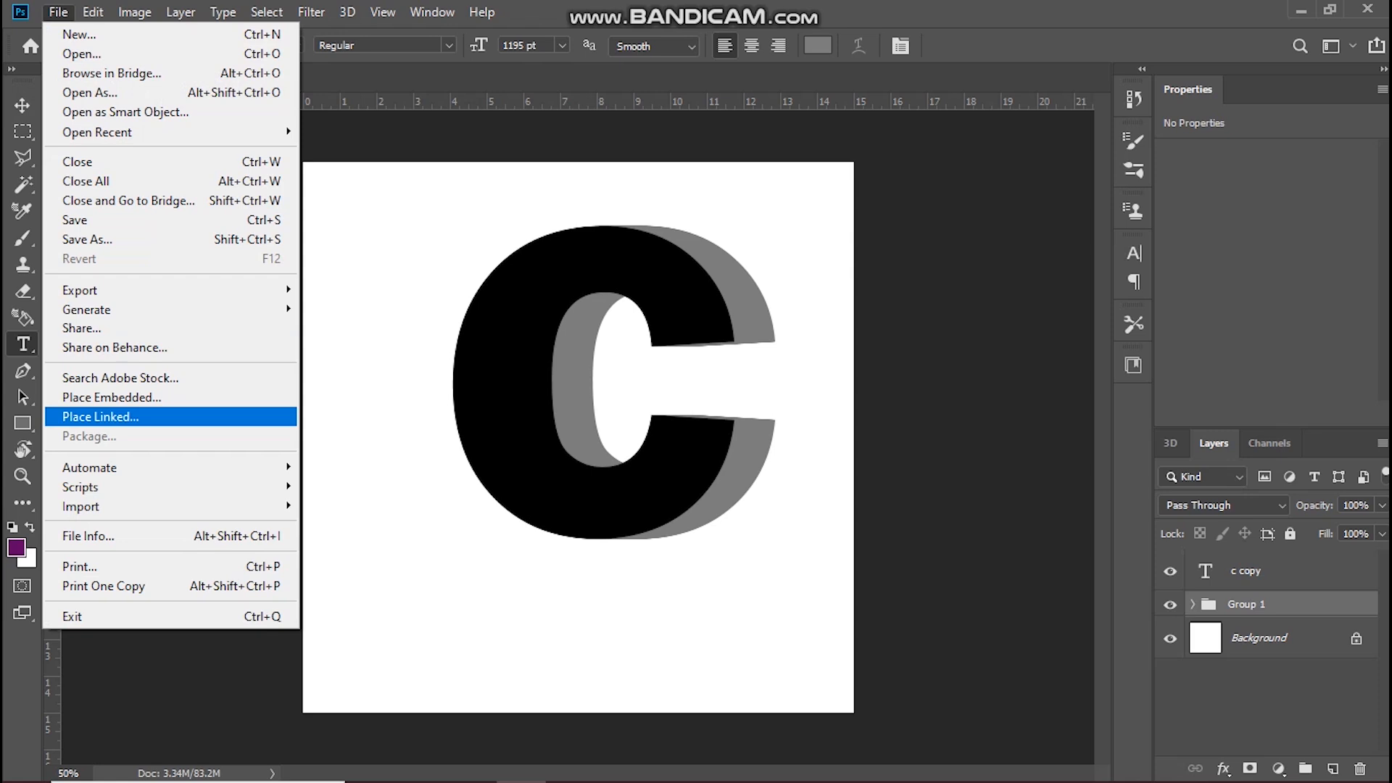
left_click(111, 397)
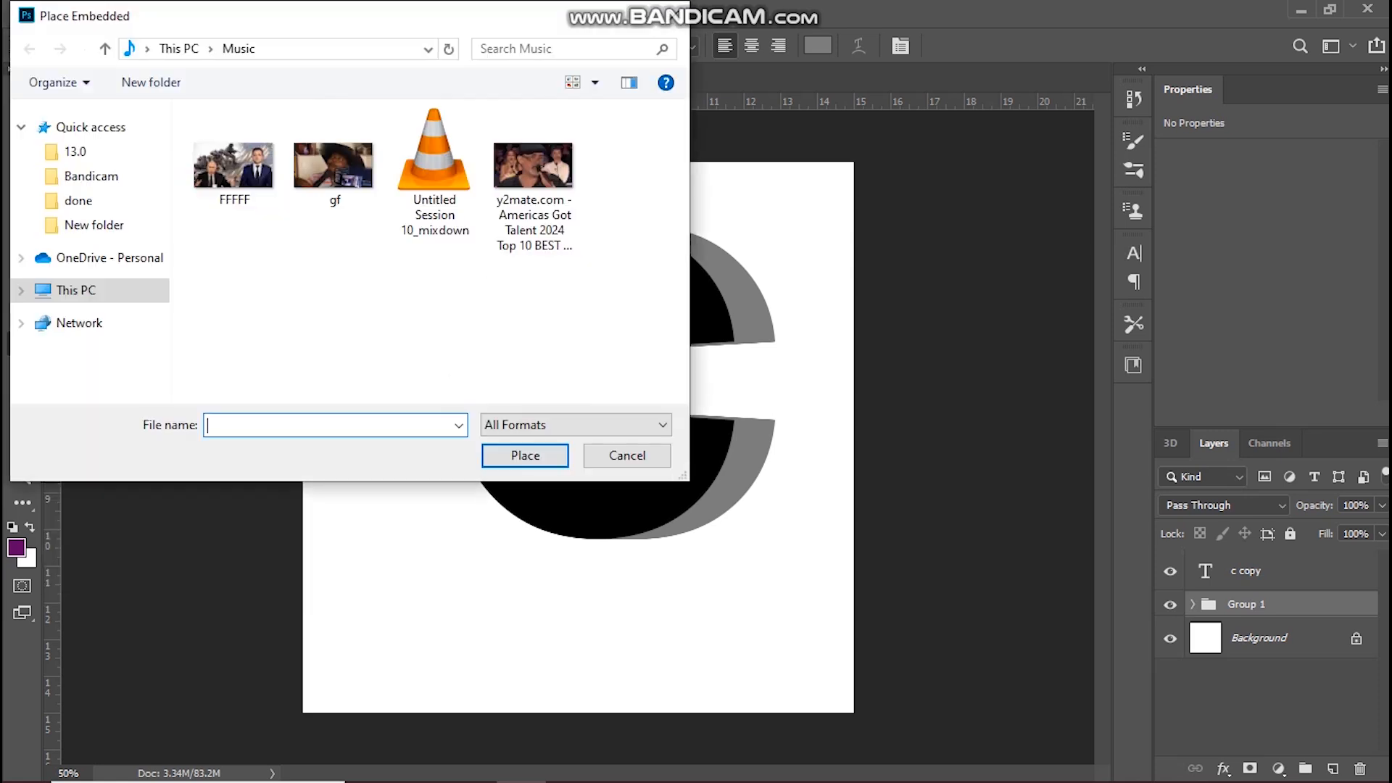
left_click(94, 250)
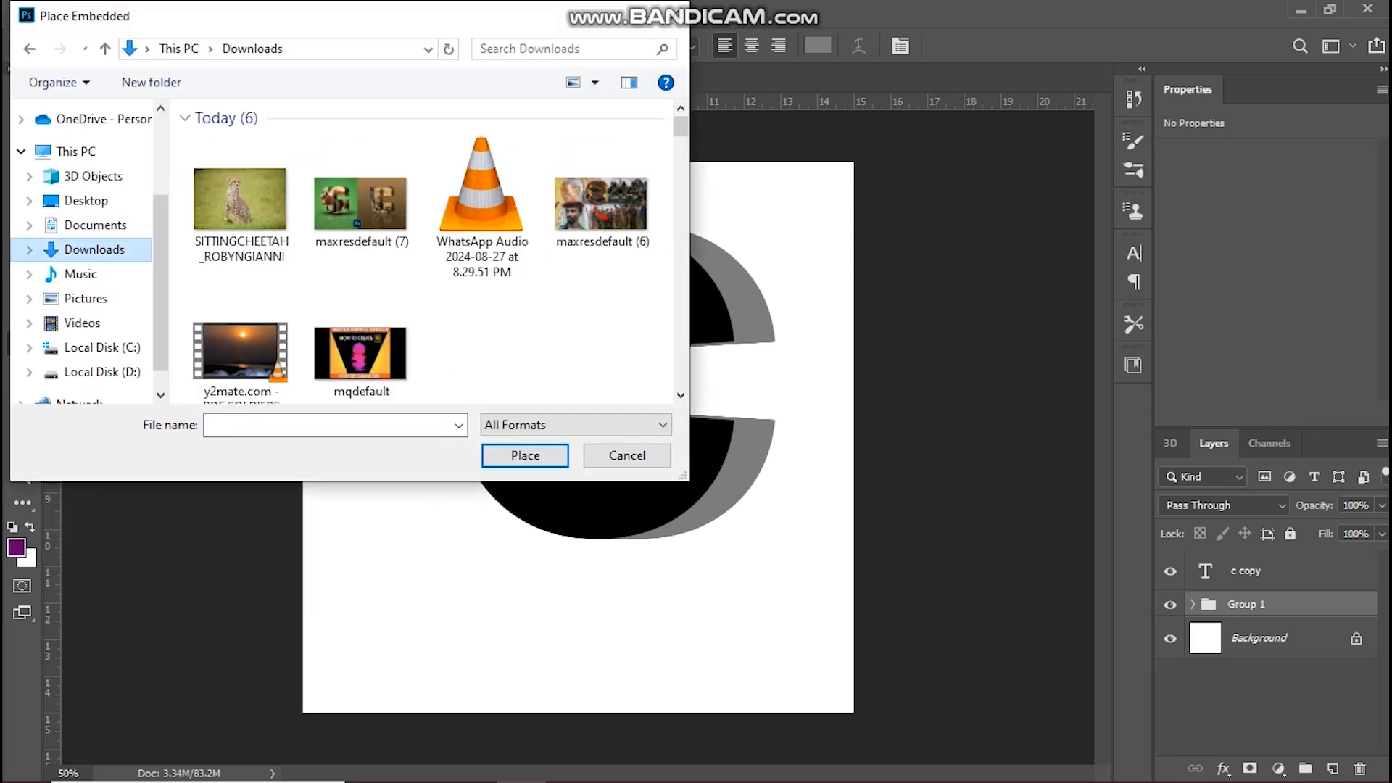
double_click(240, 199)
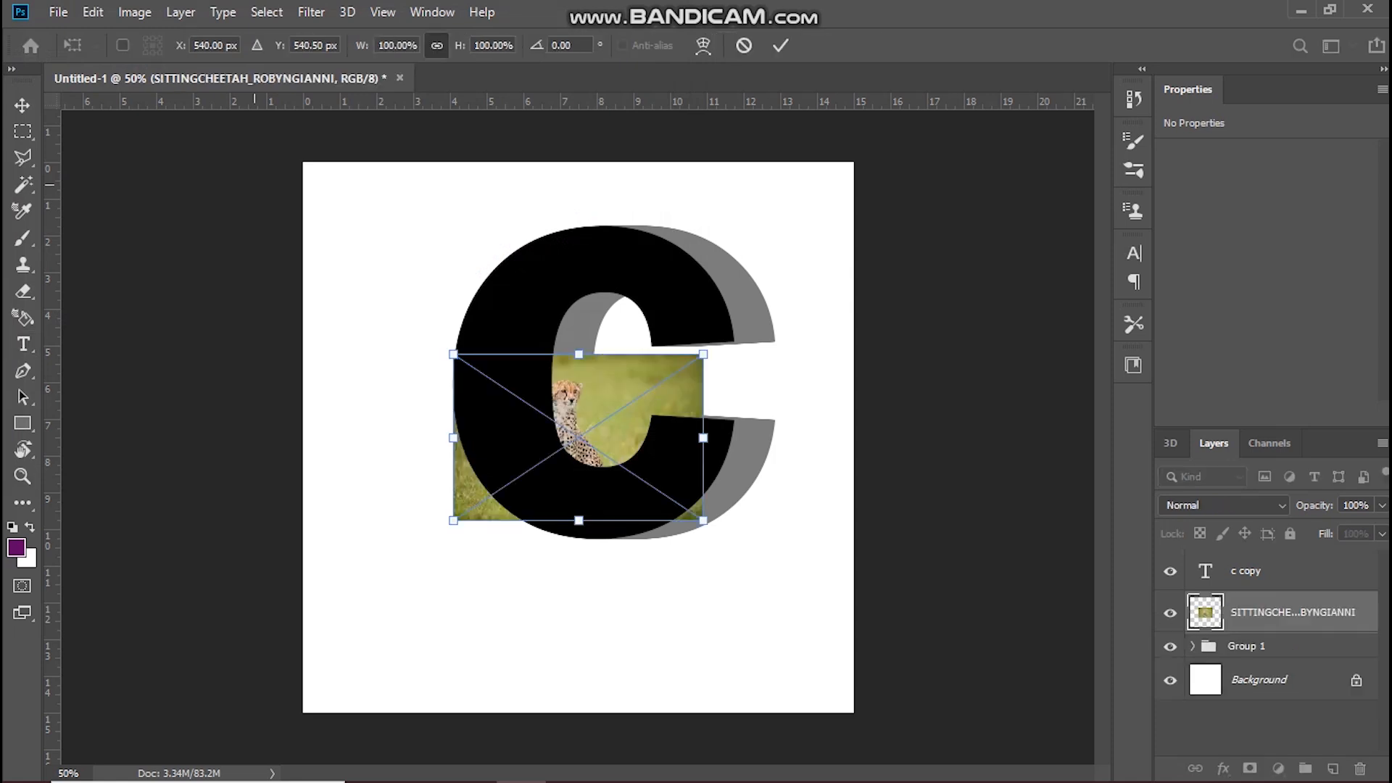
Step: Scale the placed cheetah photo to 220.67%, move it to about X 486.85 px, Y 377.21 px and commit the placement
left_click_drag(703, 353, 1005, 153)
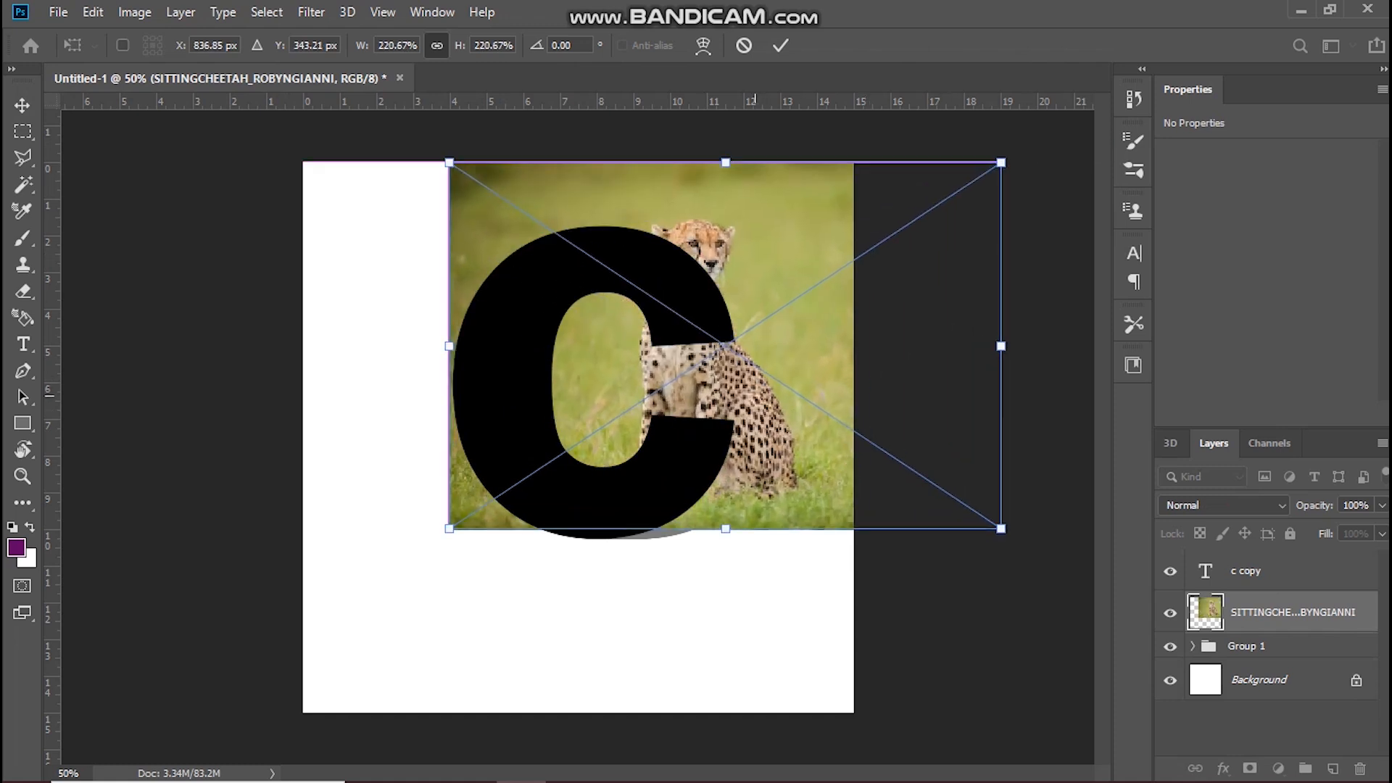
left_click_drag(751, 345, 533, 284)
left_click(780, 46)
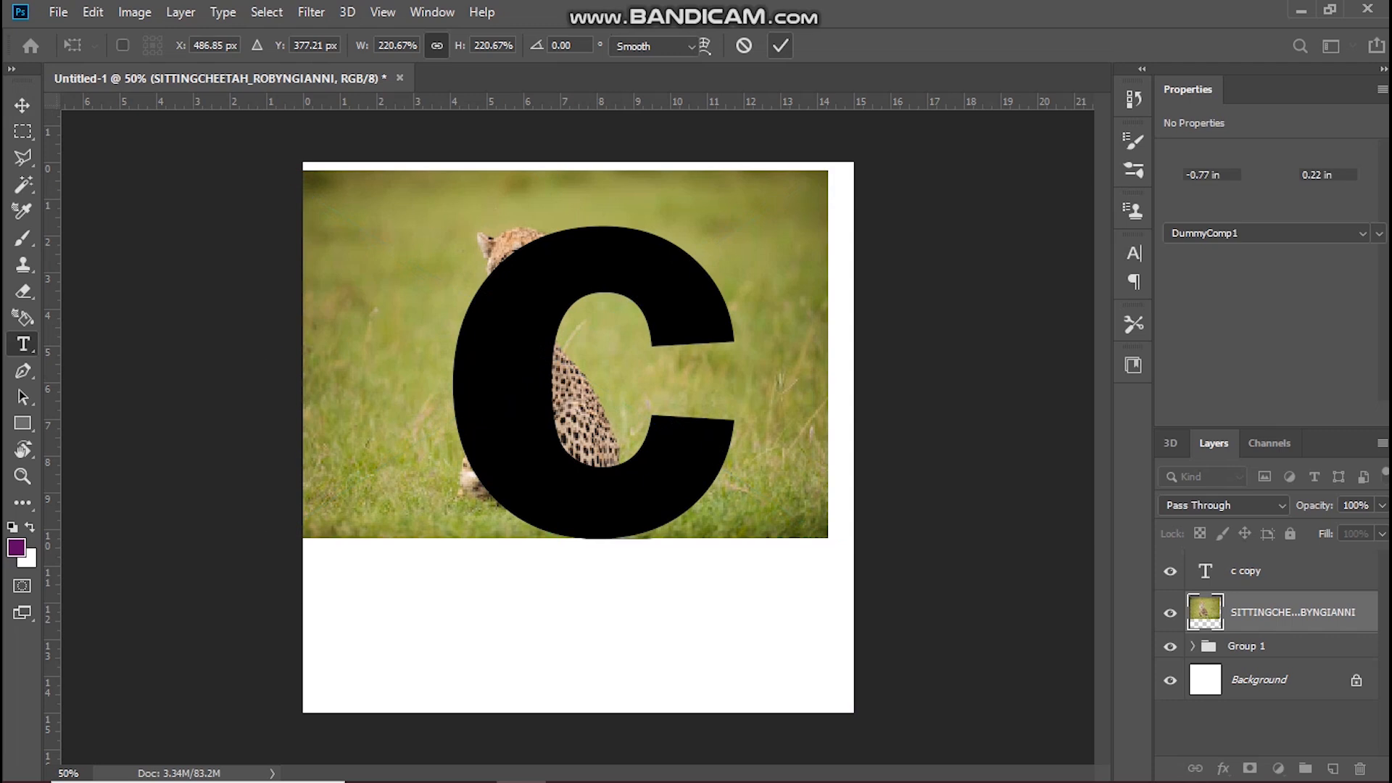
Step: Move the cheetah layer above the c copy text layer and lower its opacity to 69%
left_click_drag(1292, 612, 1291, 571)
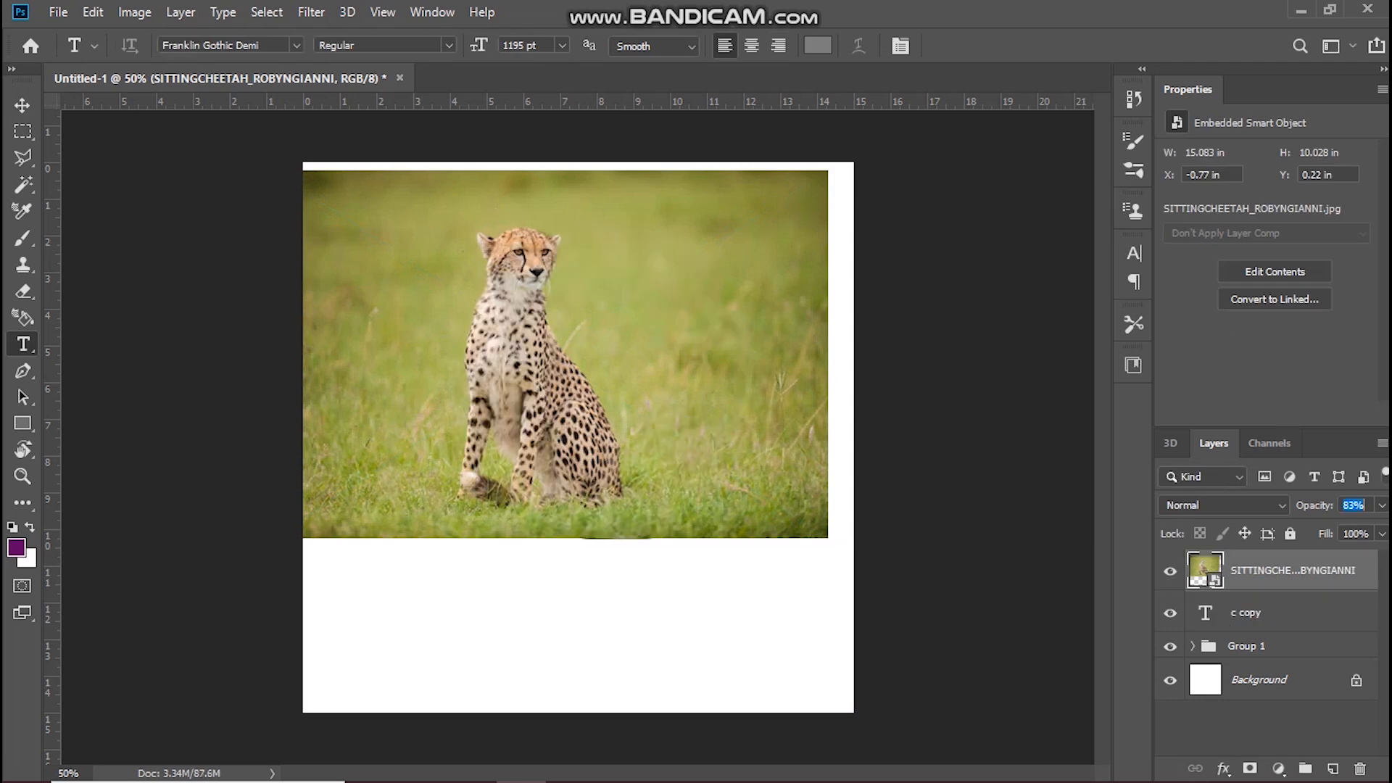
type("70")
key("Return")
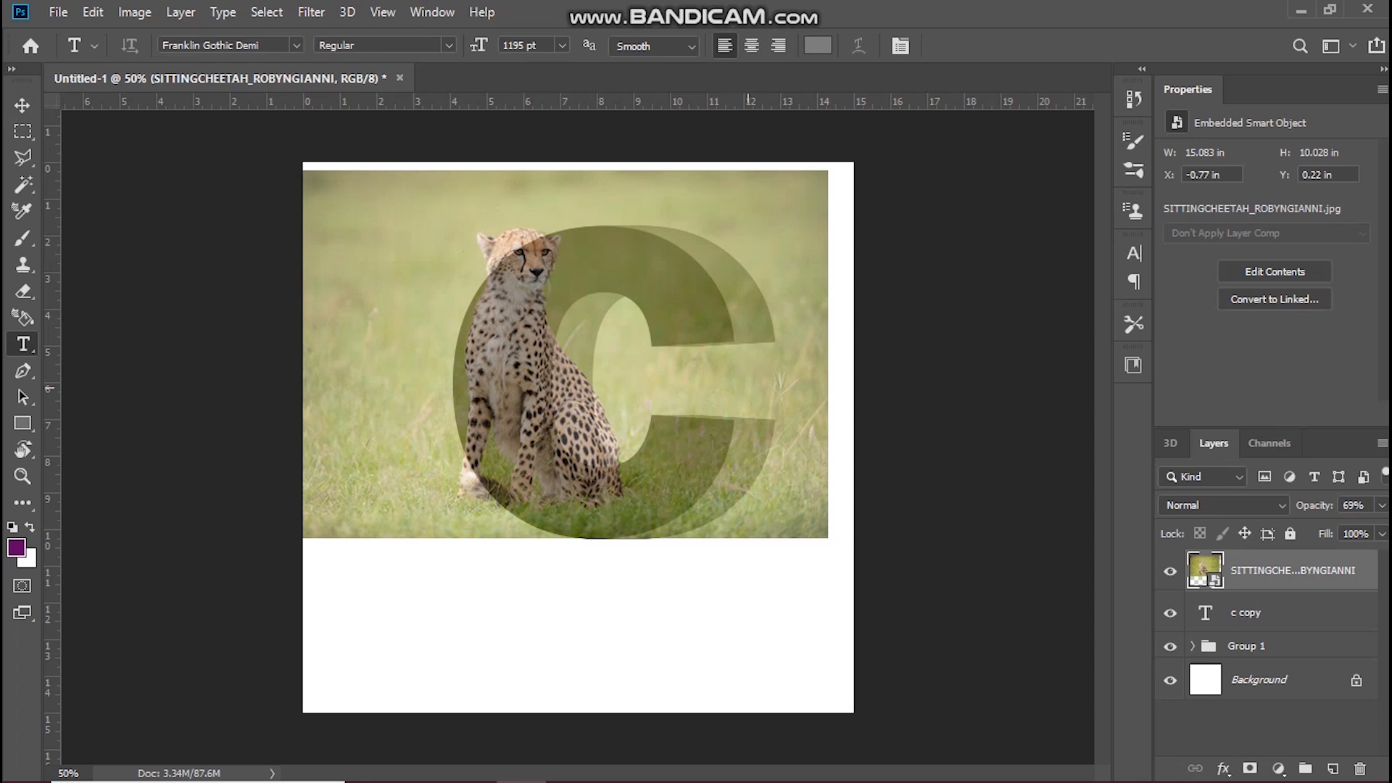
Step: Enlarge the cheetah photo to about 276.33%, extending it below and above the letter, and commit the transform
key("ctrl+t")
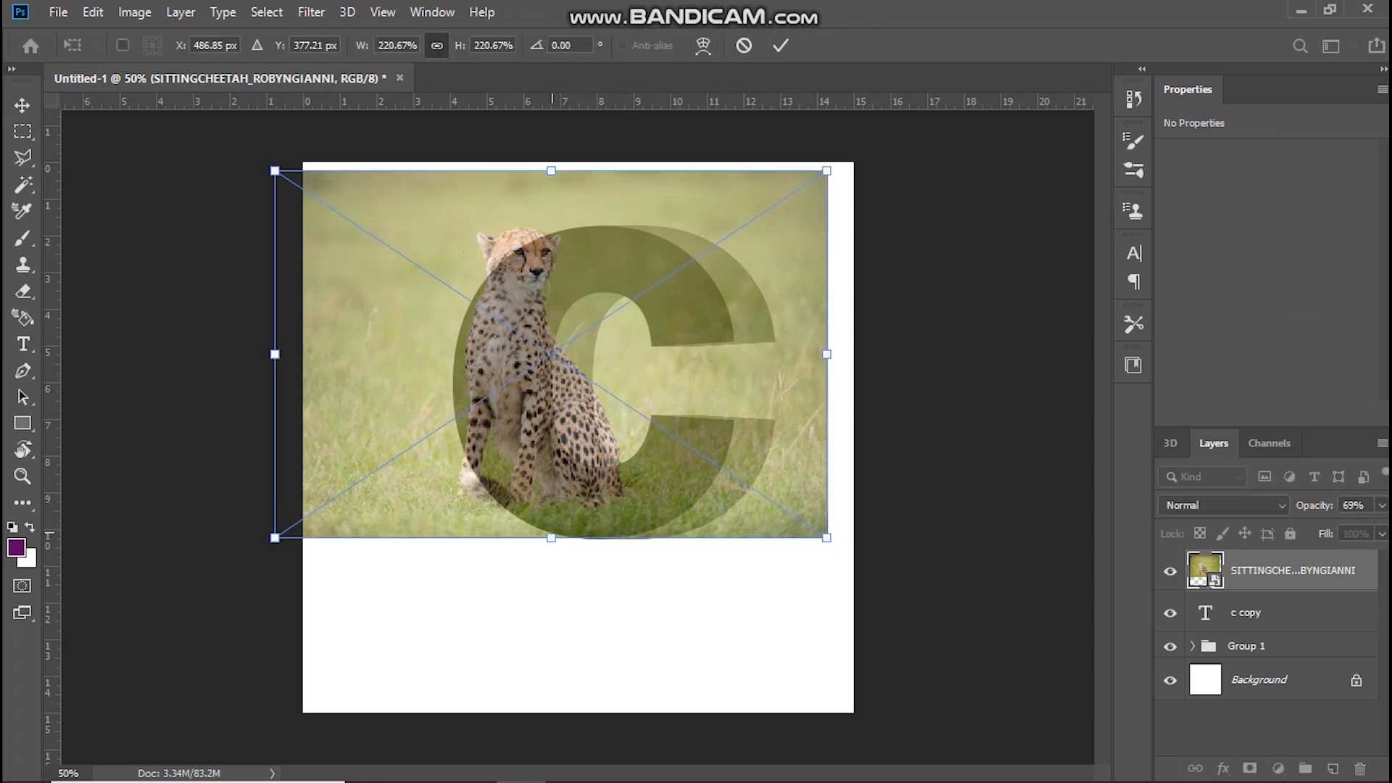
left_click_drag(551, 537, 551, 558)
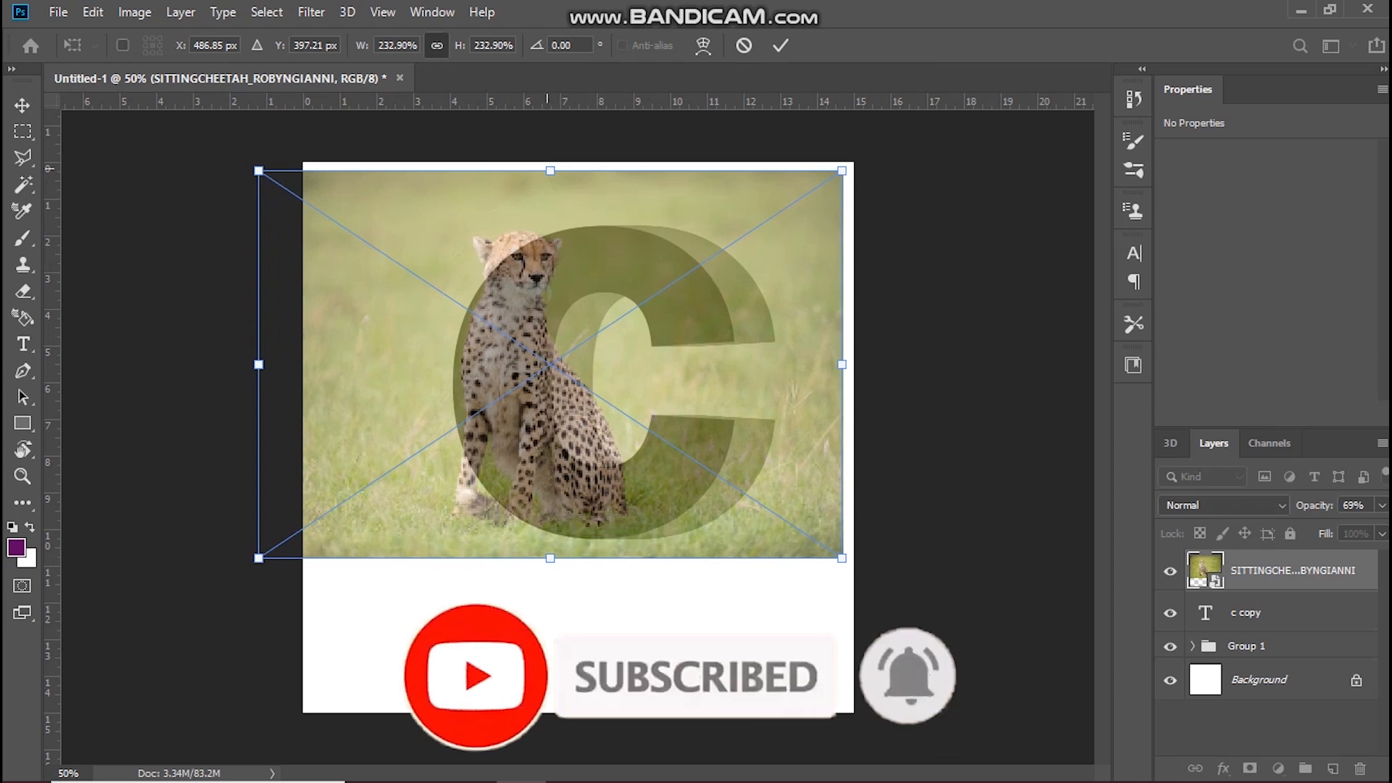
left_click_drag(550, 170, 551, 99)
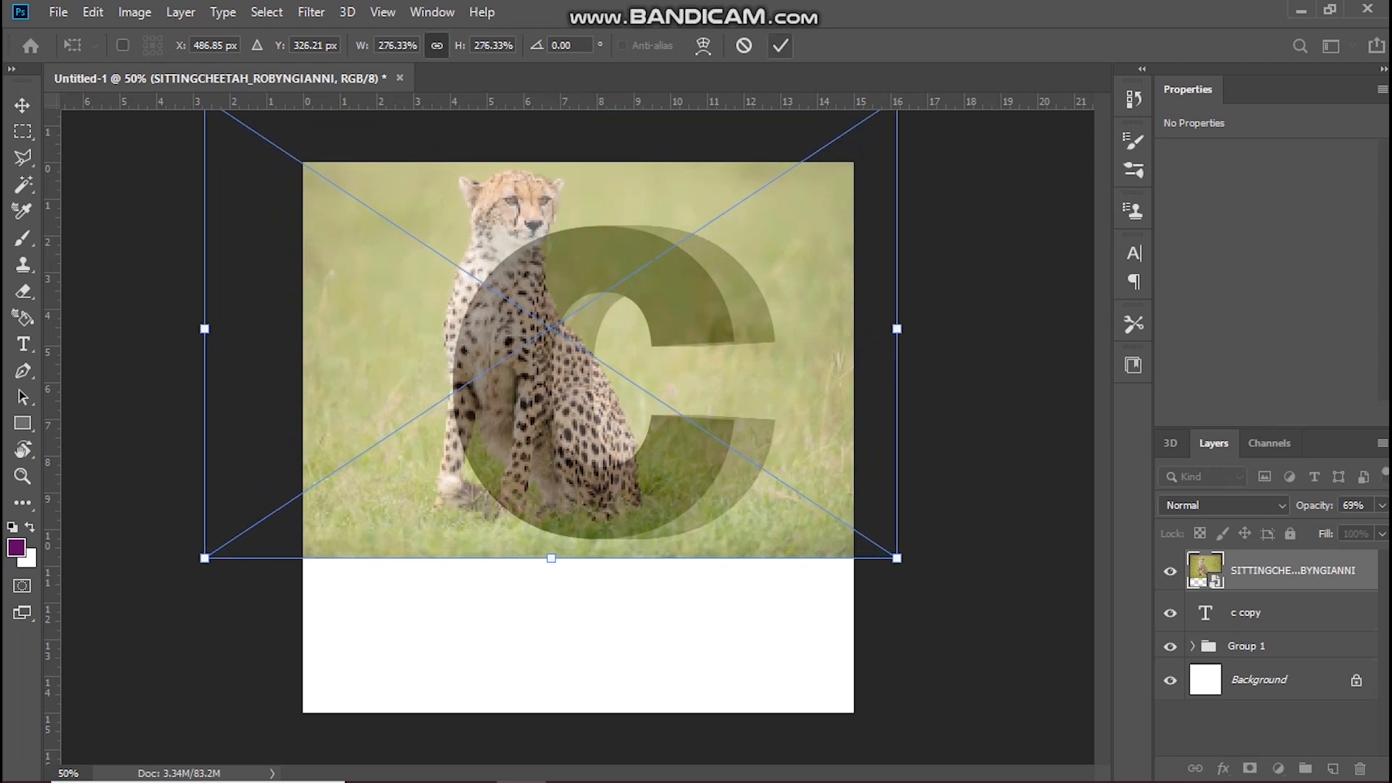
left_click(780, 45)
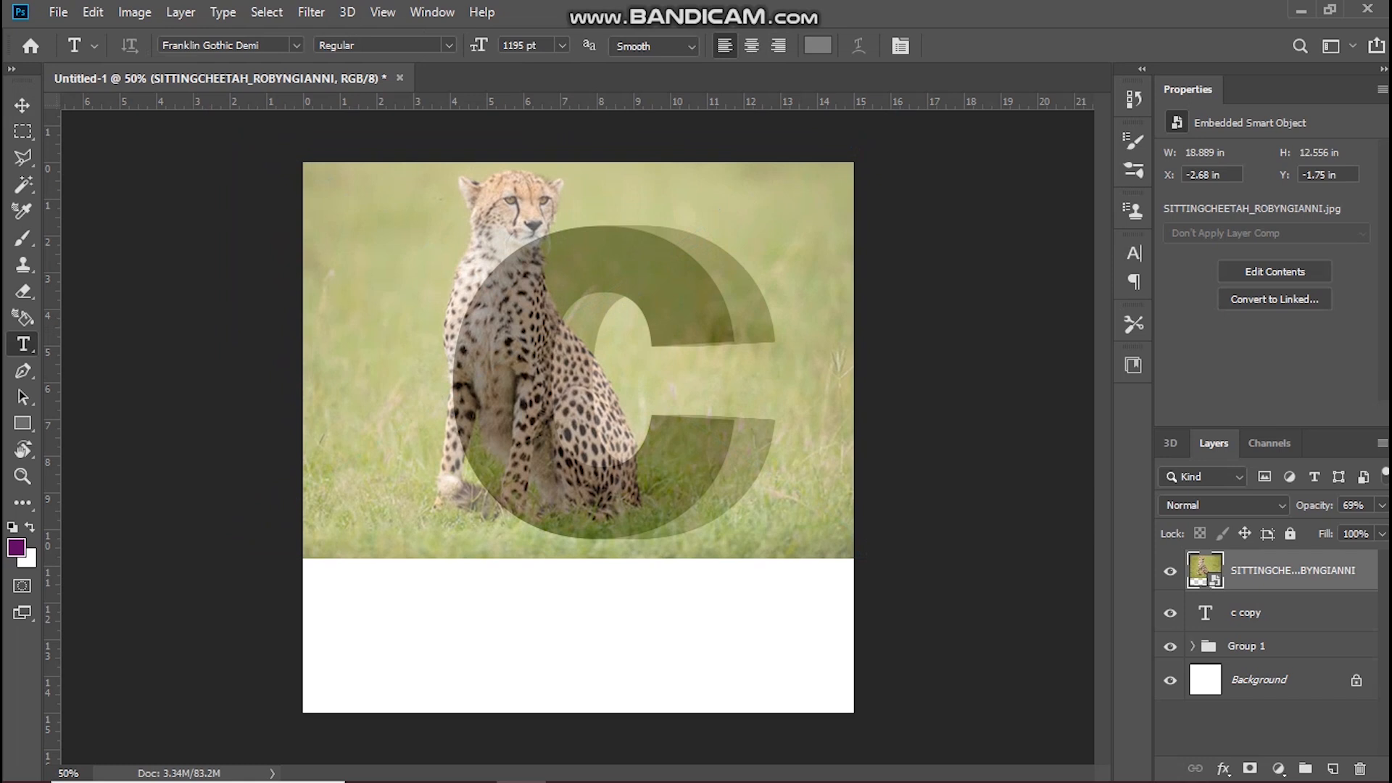
Step: Set the cheetah layer's opacity to 100% and clip it to the c copy text layer
left_click_drag(1316, 506, 1342, 505)
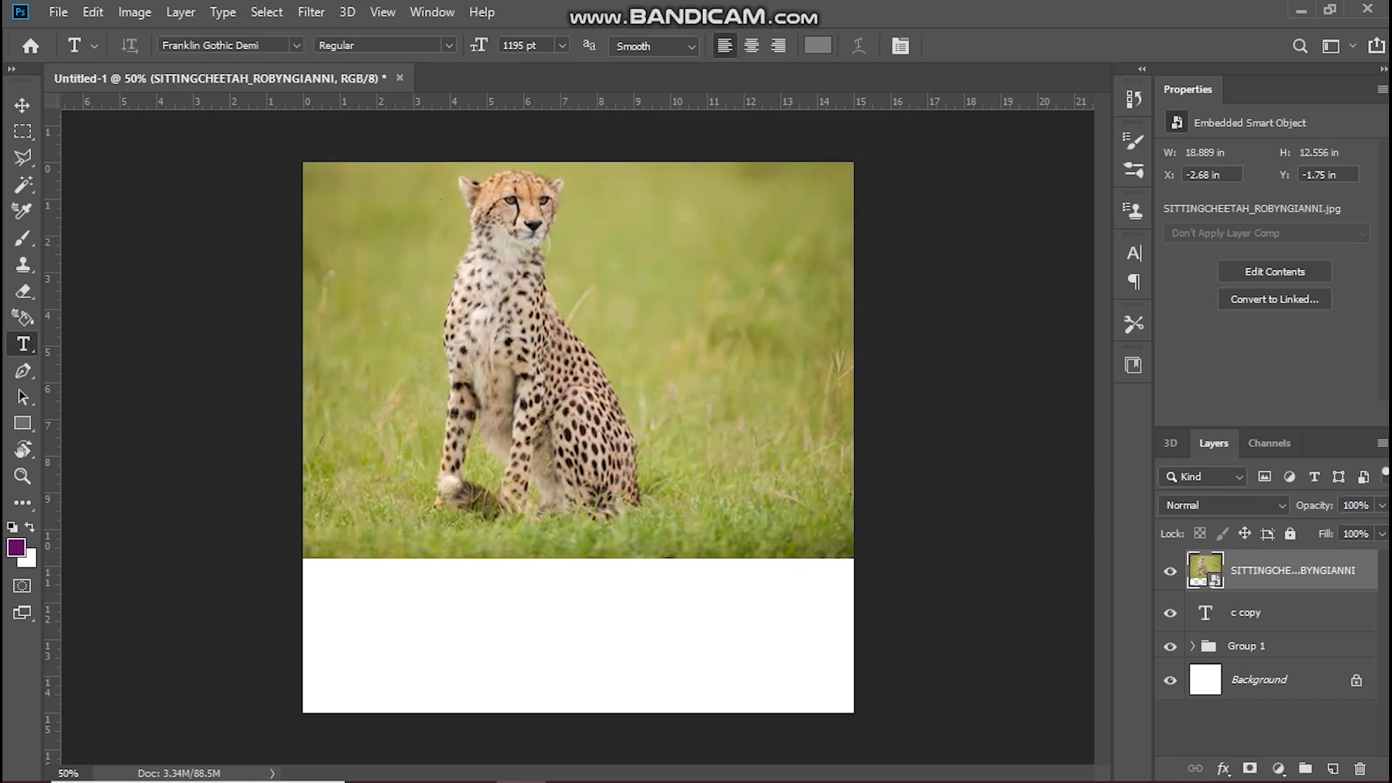
right_click(1294, 572)
left_click(1089, 456)
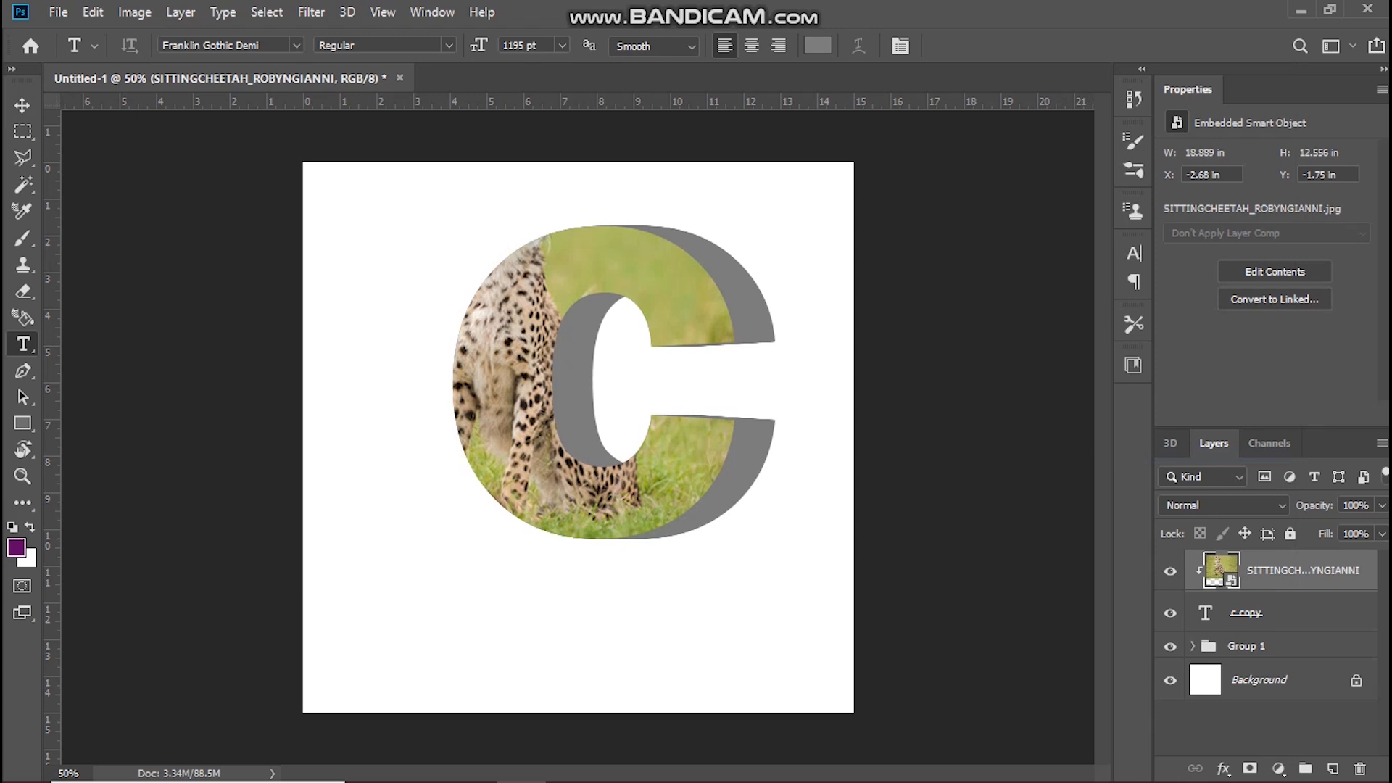
Step: Duplicate the cheetah layer, place the copy directly above Group 1 and clip it to the group
key("ctrl+j")
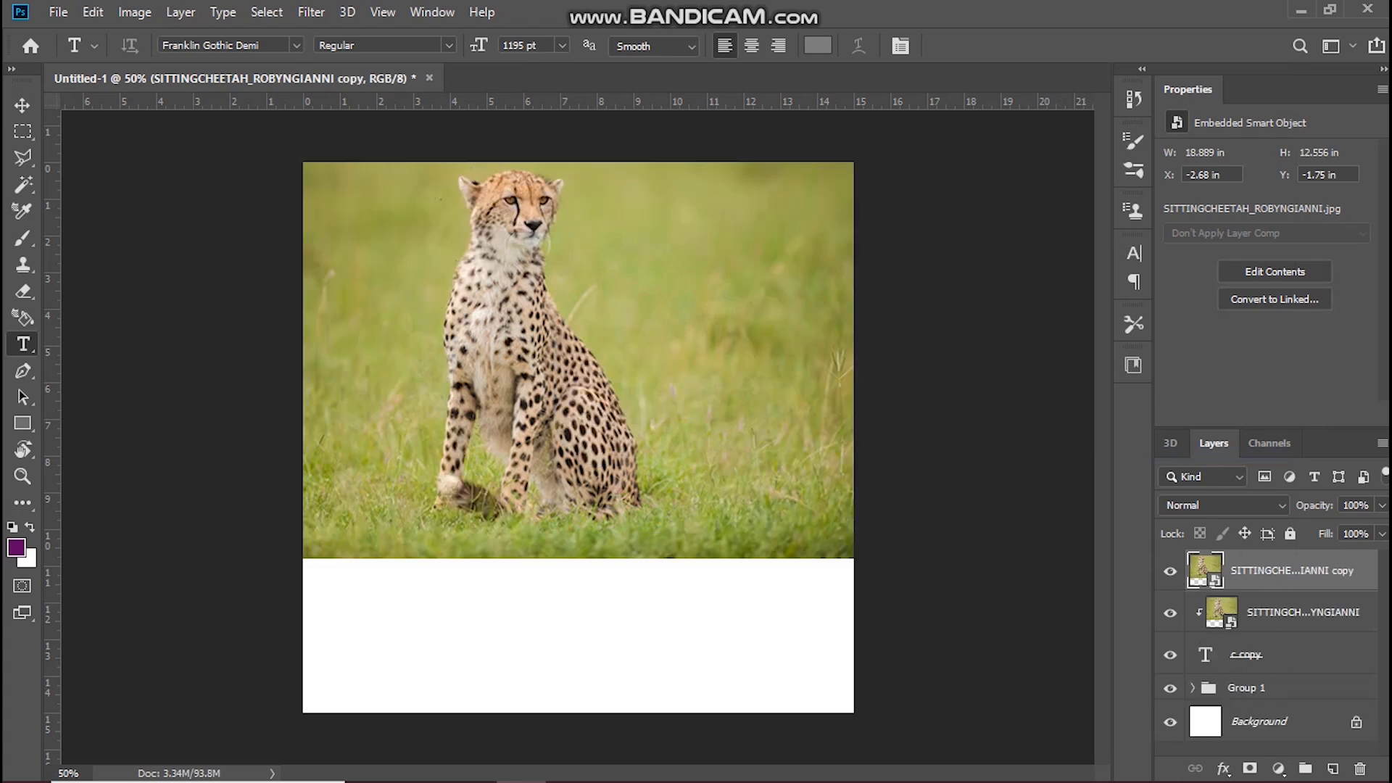
left_click_drag(1291, 570, 1290, 670)
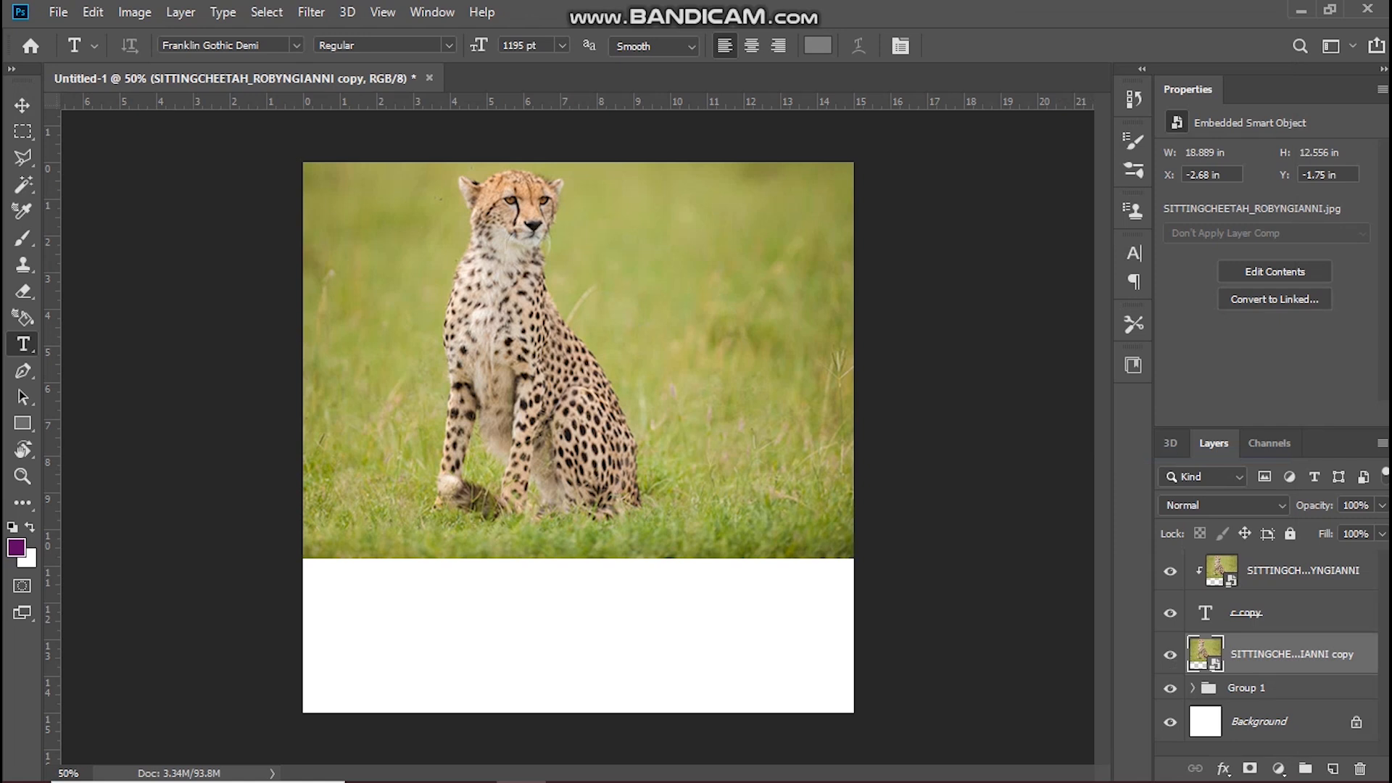
right_click(1298, 654)
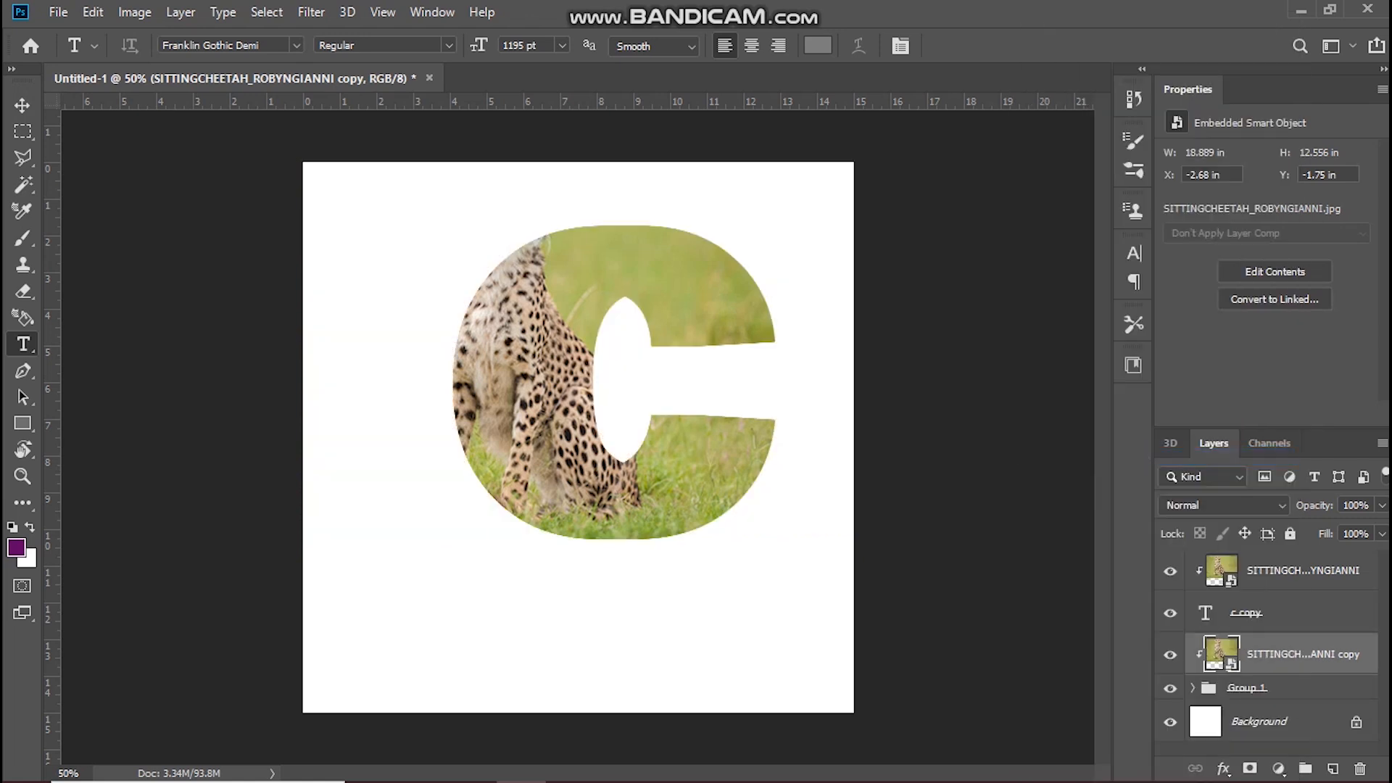
Step: Add an Exposure adjustment above the top cheetah layer, set exposure to +0.59 and clip it to the layer below
left_click(1301, 570)
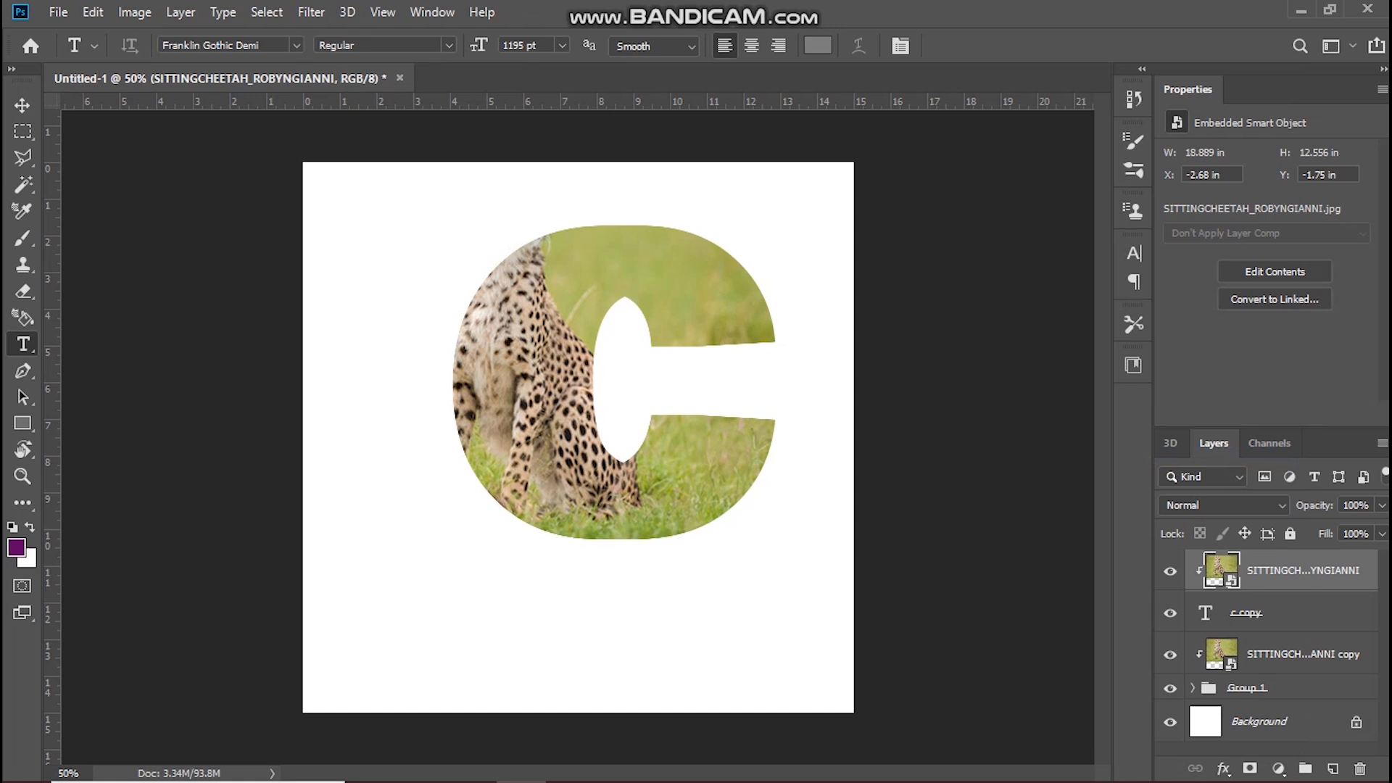
left_click(1278, 768)
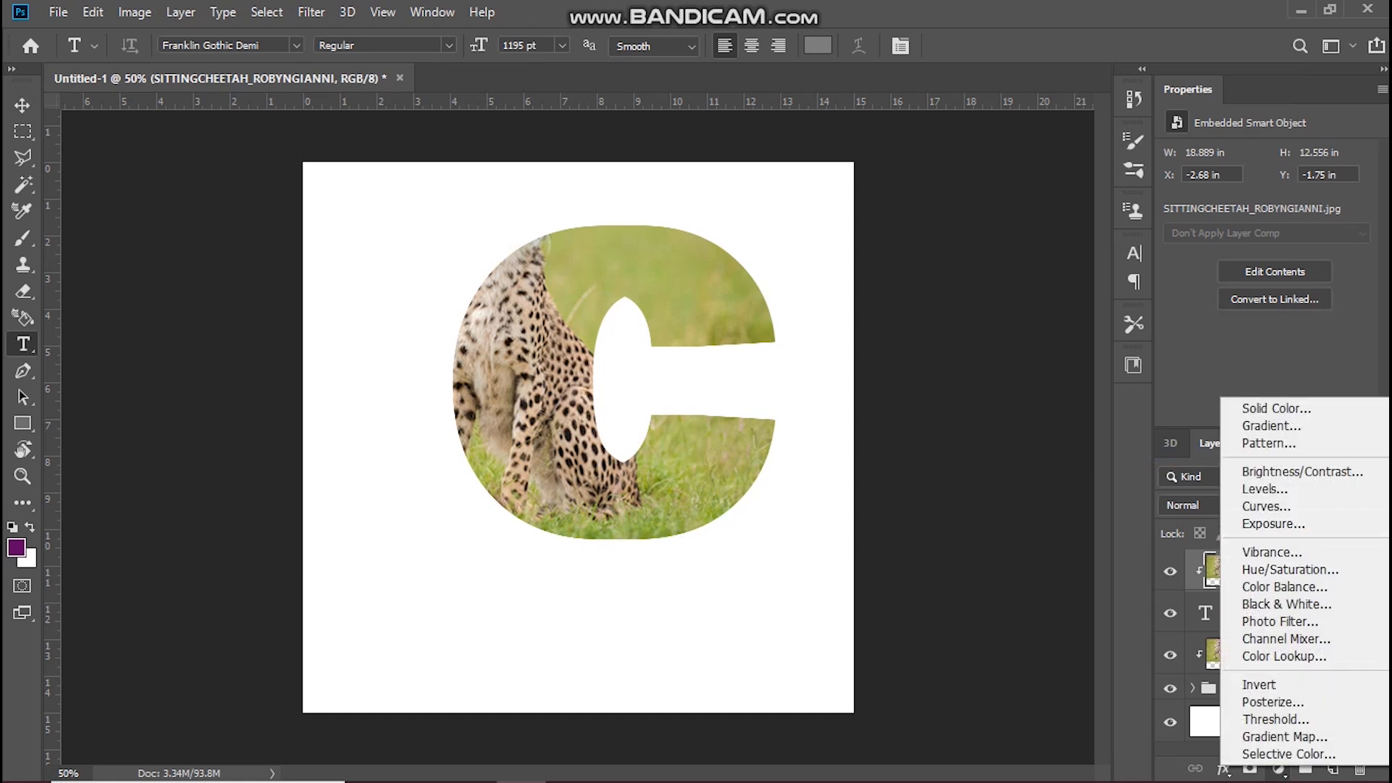
left_click(1273, 523)
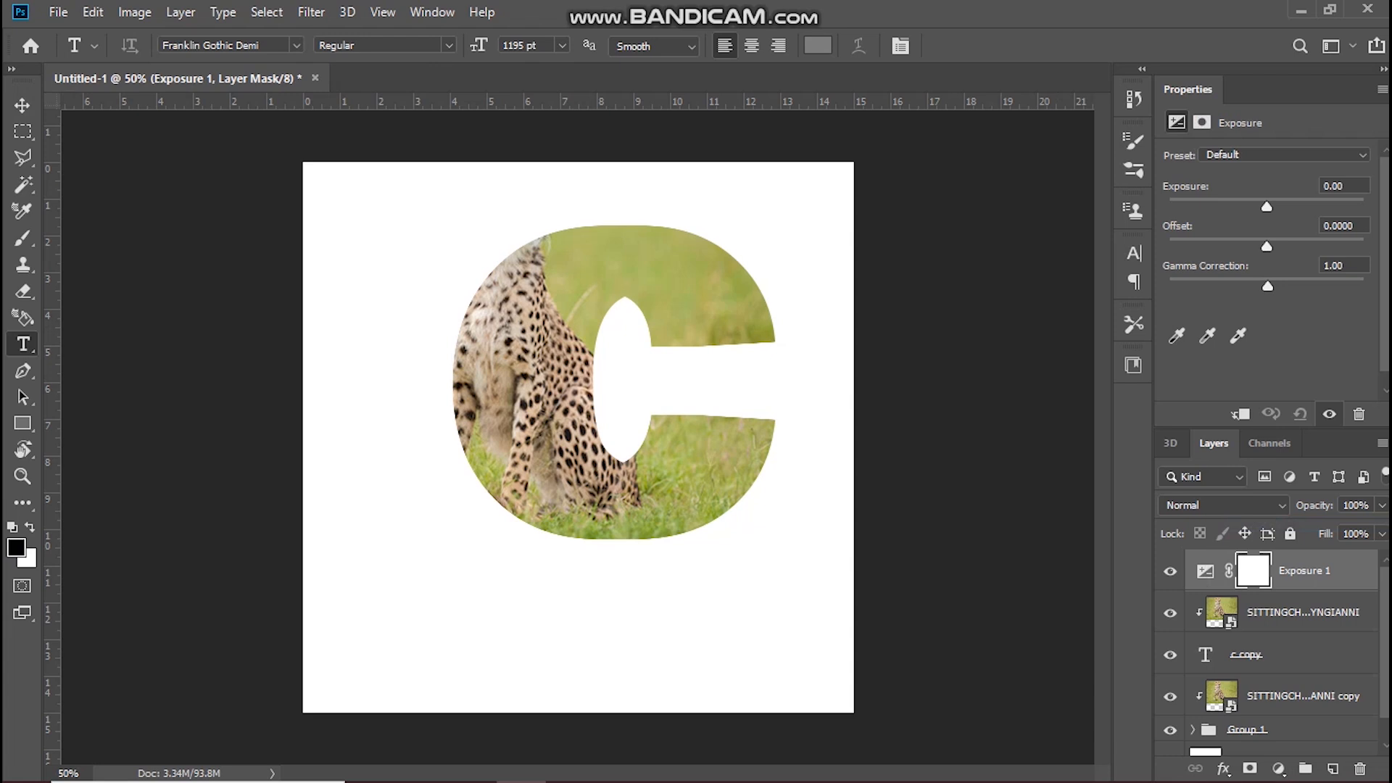
left_click_drag(1266, 207, 1274, 206)
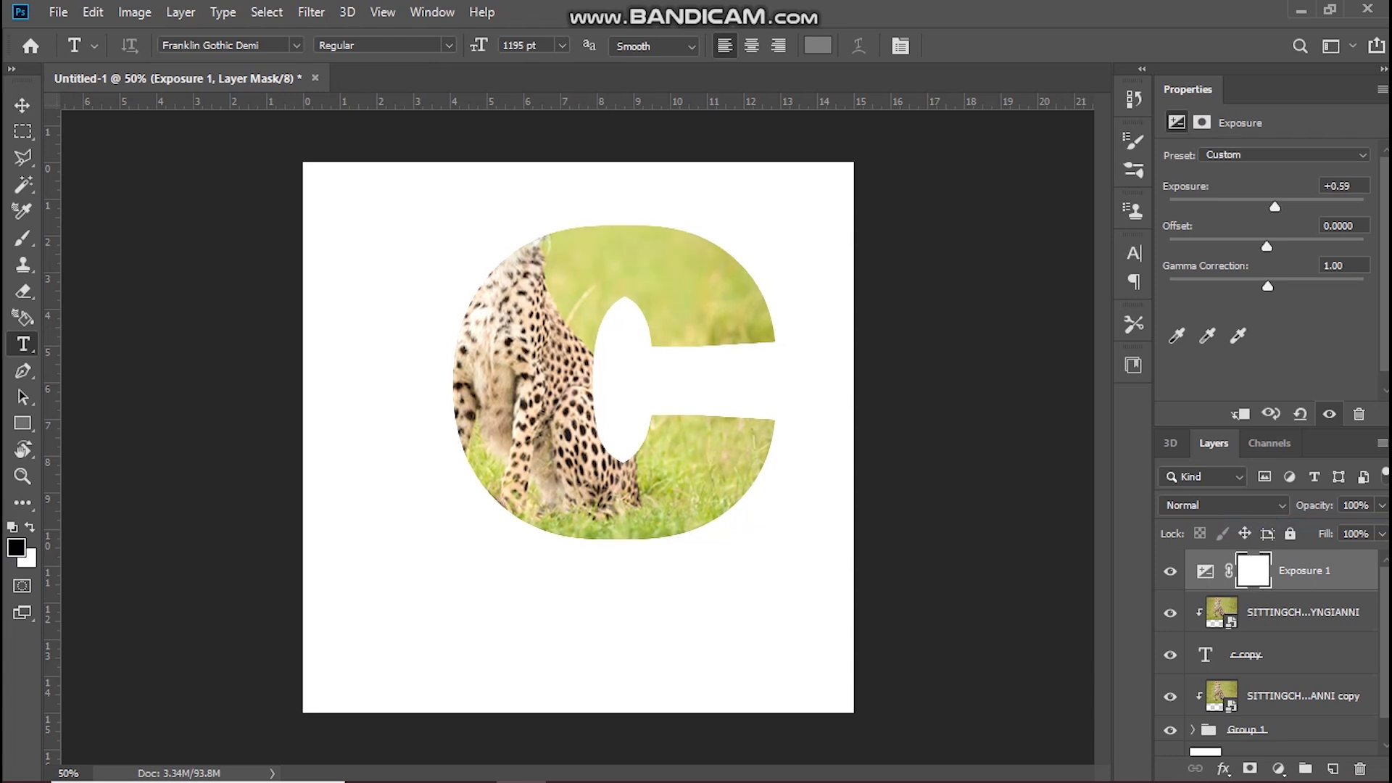
key("ctrl+alt+g")
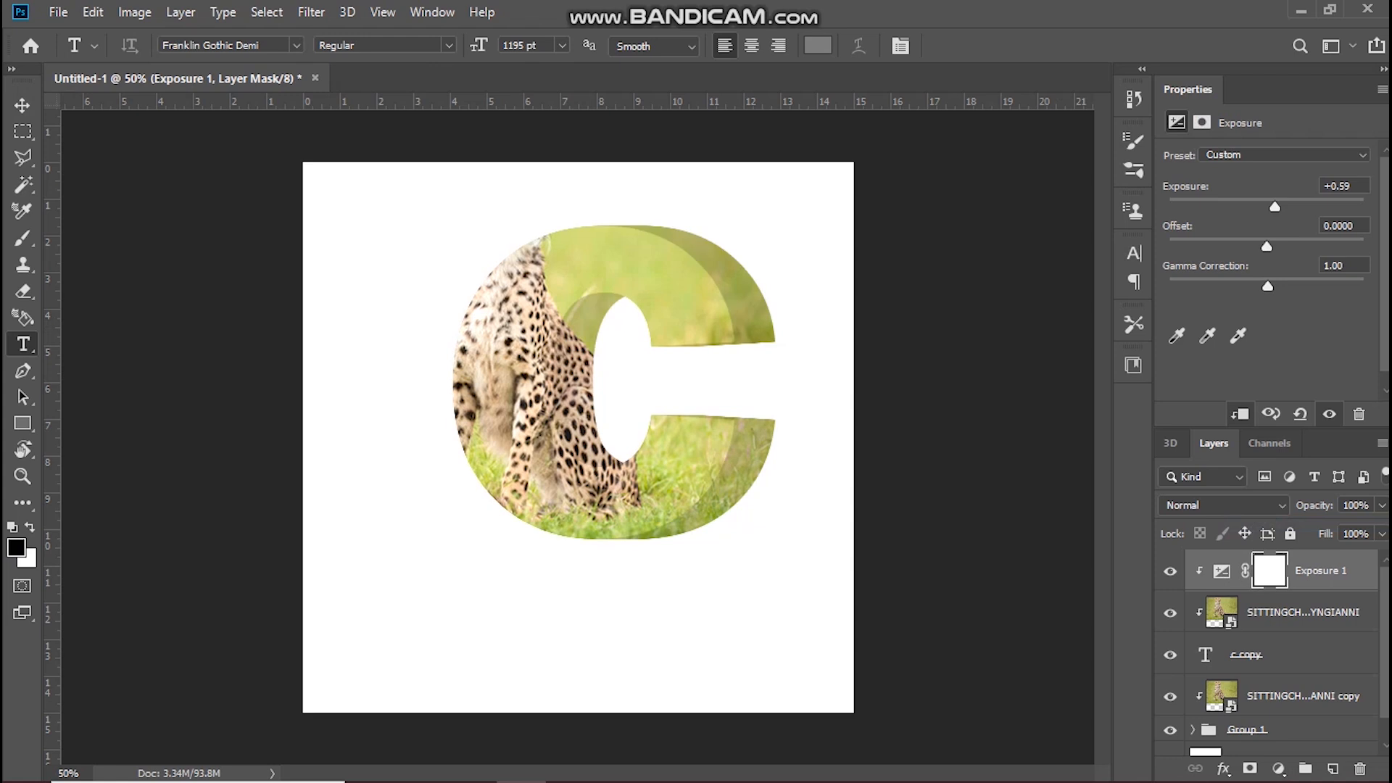
Step: Duplicate the cheetah layer clipped to the letter and move the copy above Exposure 1
scroll(1276, 652, "down", 1)
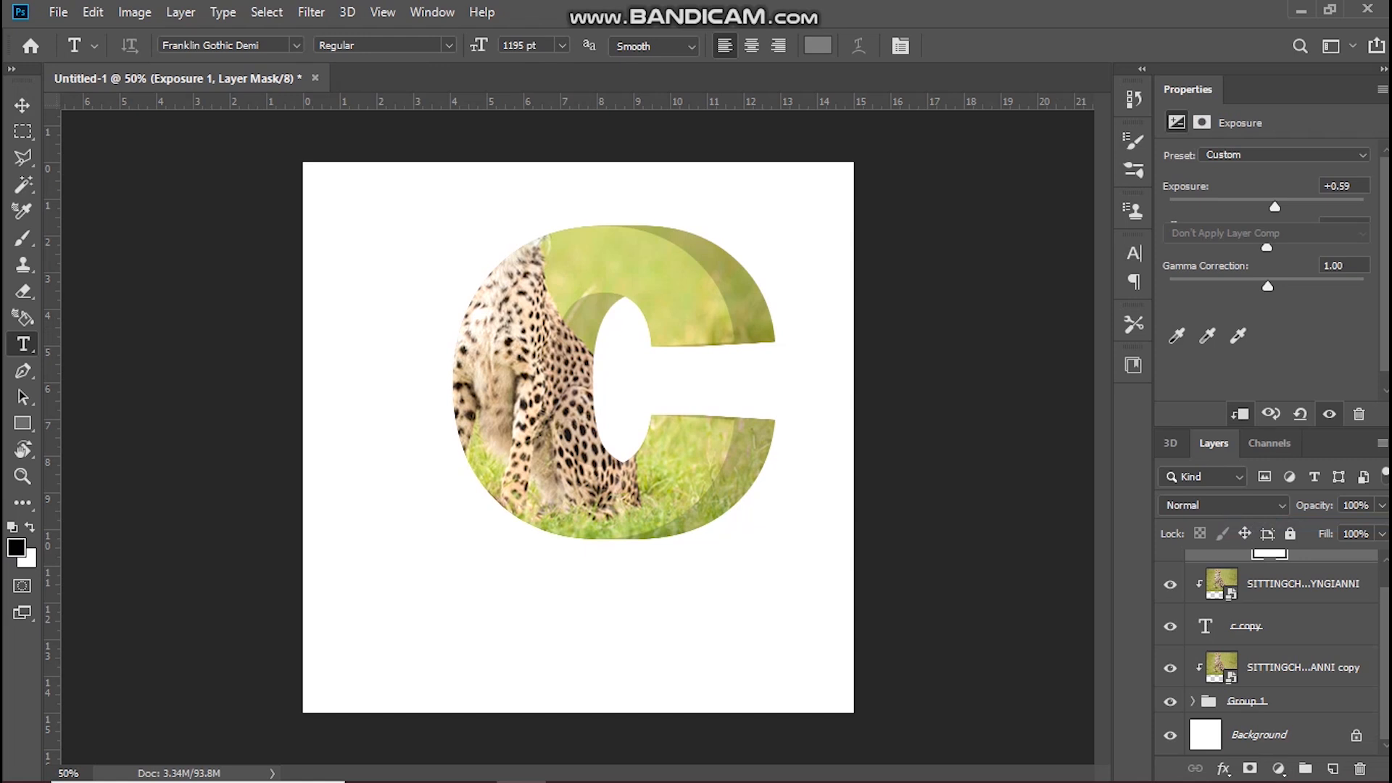
left_click(1303, 585)
key("ctrl+j")
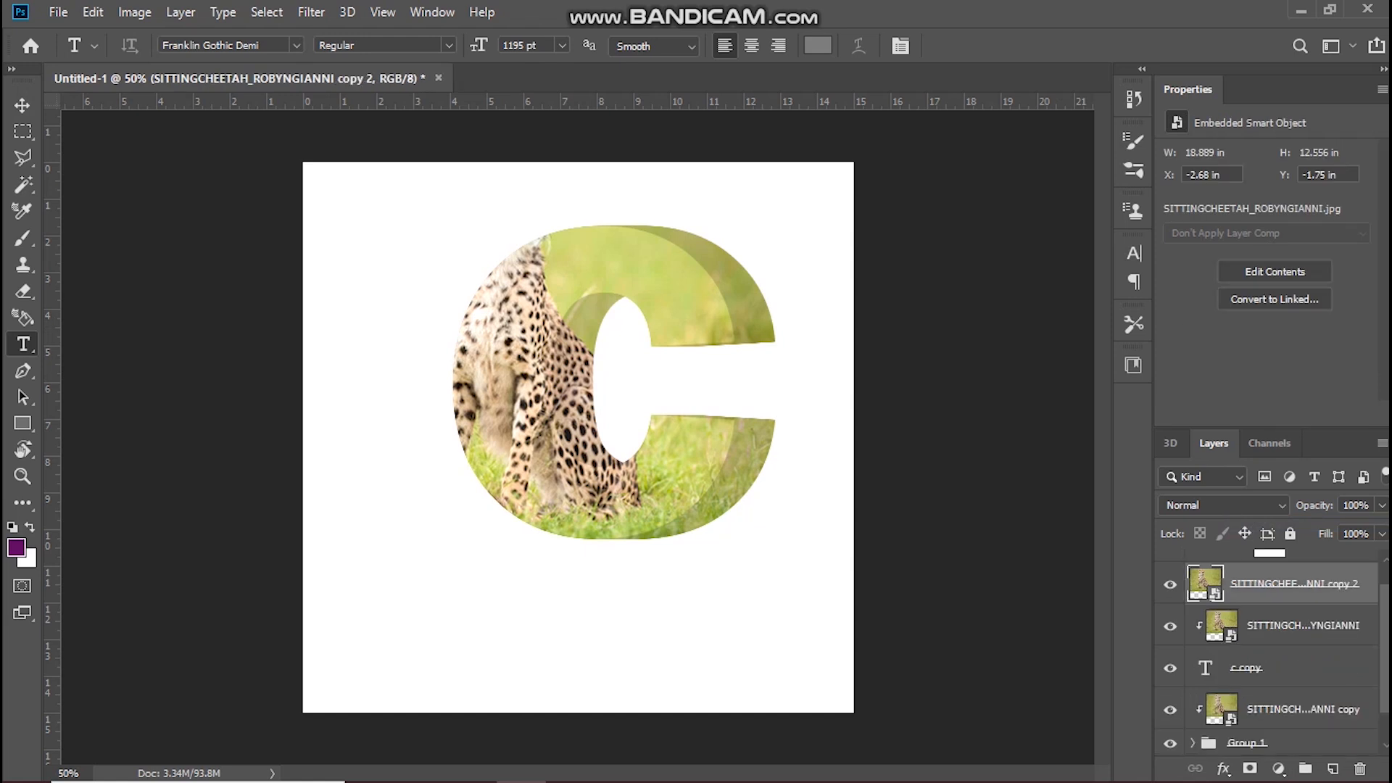
left_click_drag(1293, 612, 1294, 566)
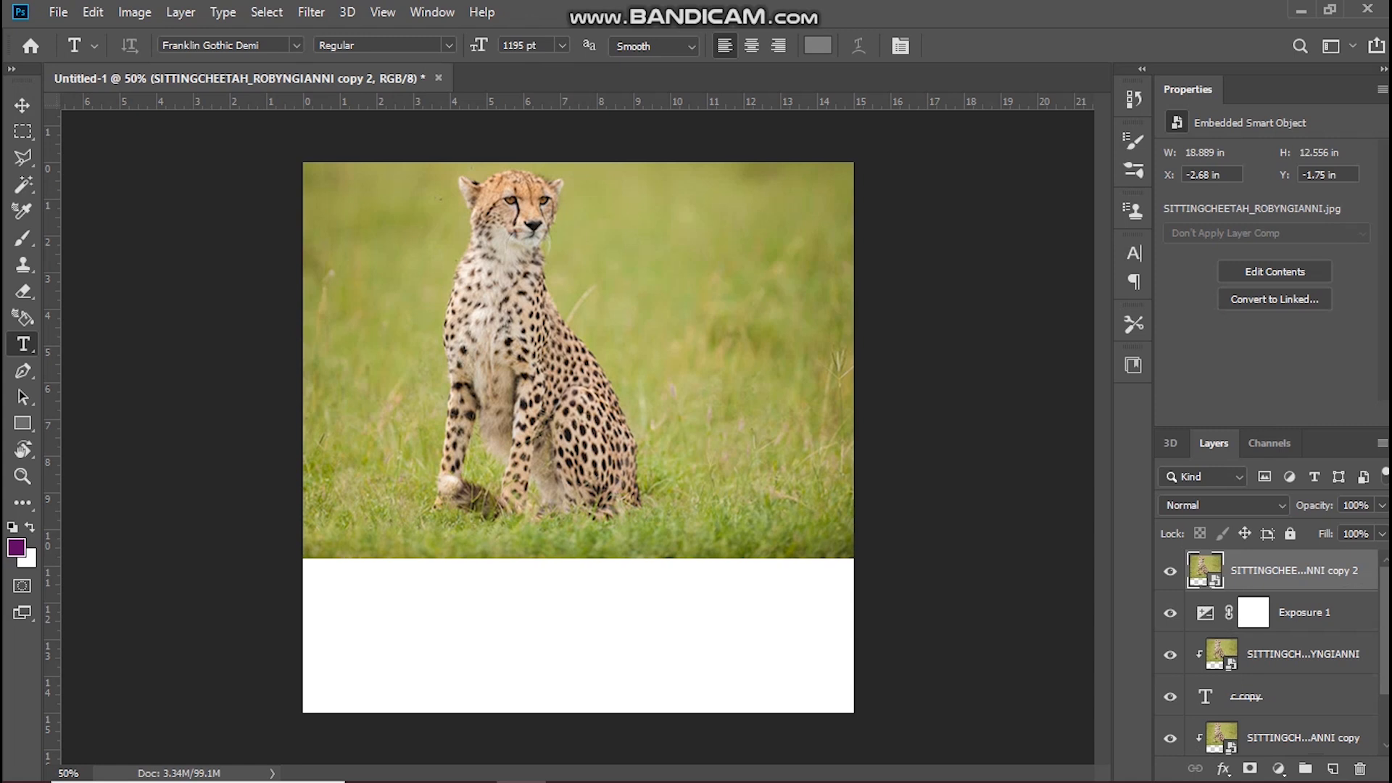
Step: Clip the Exposure 1 adjustment to the cheetah layer below it
right_click(1297, 612)
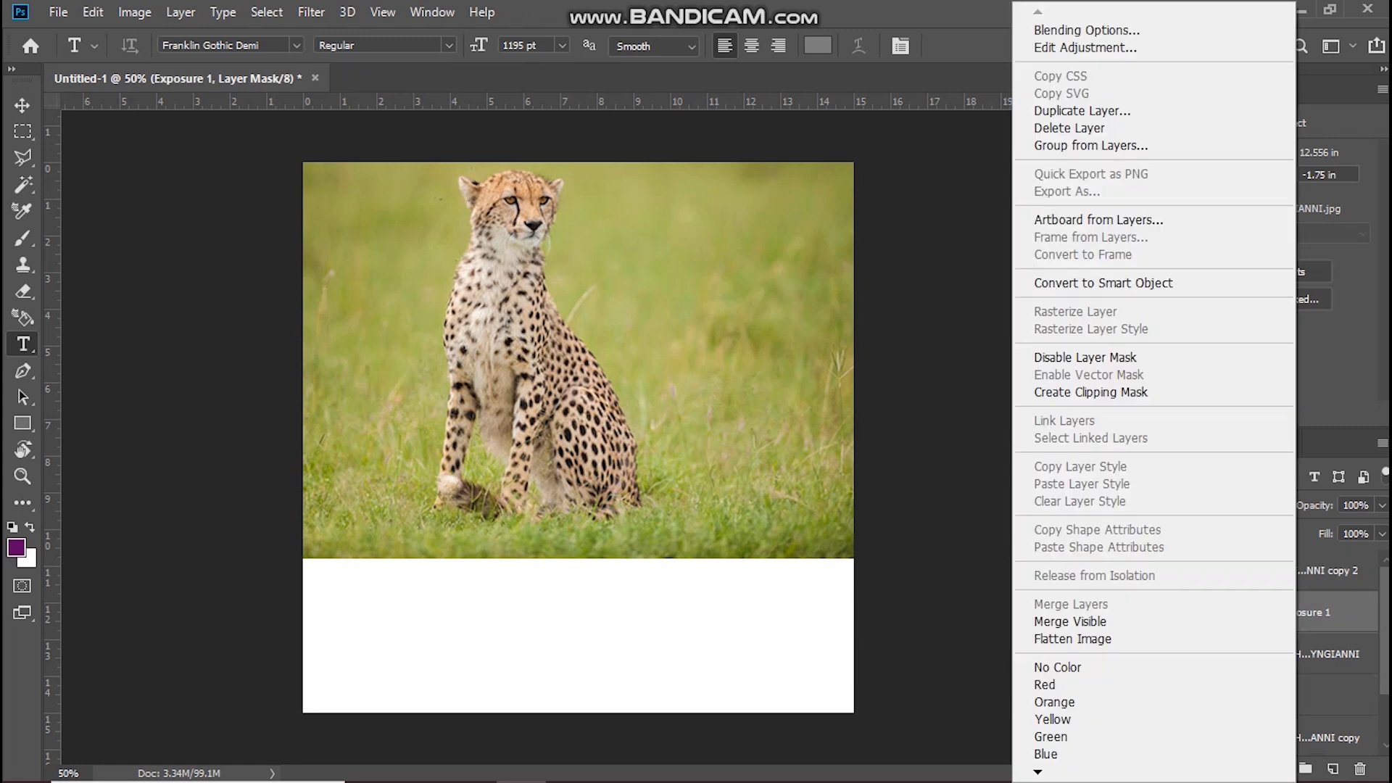
left_click(1091, 391)
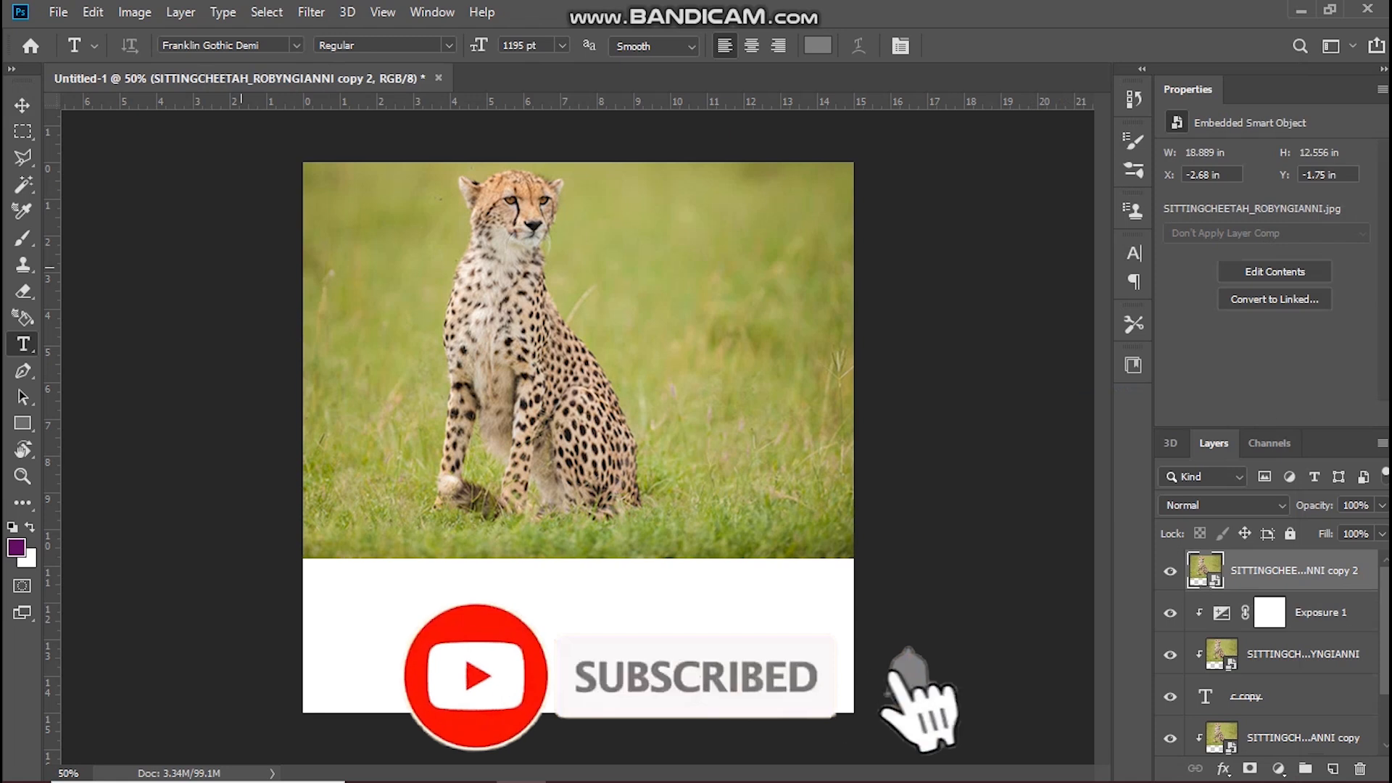
Step: Select the cheetah on the top copy layer with Select Subject and turn the selection into a layer mask
right_click(23, 185)
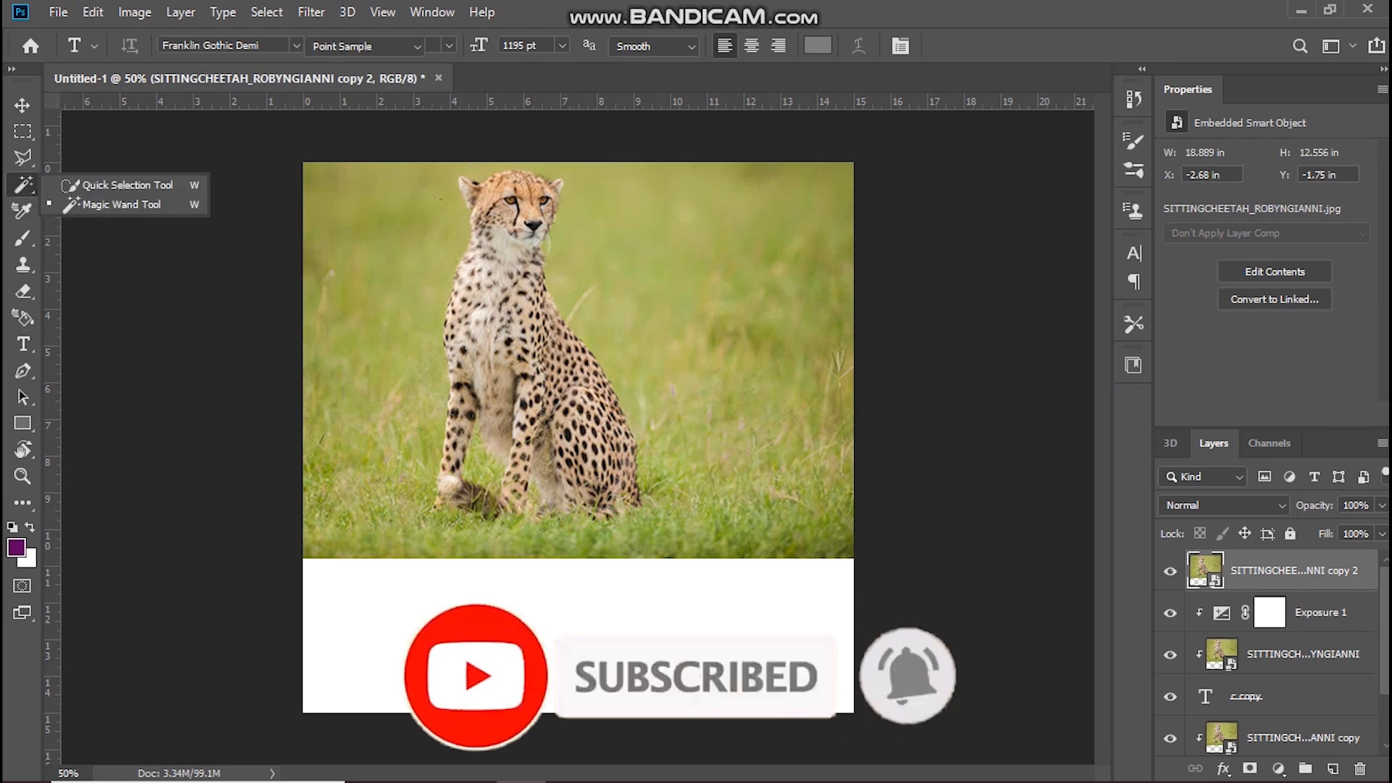
left_click(125, 186)
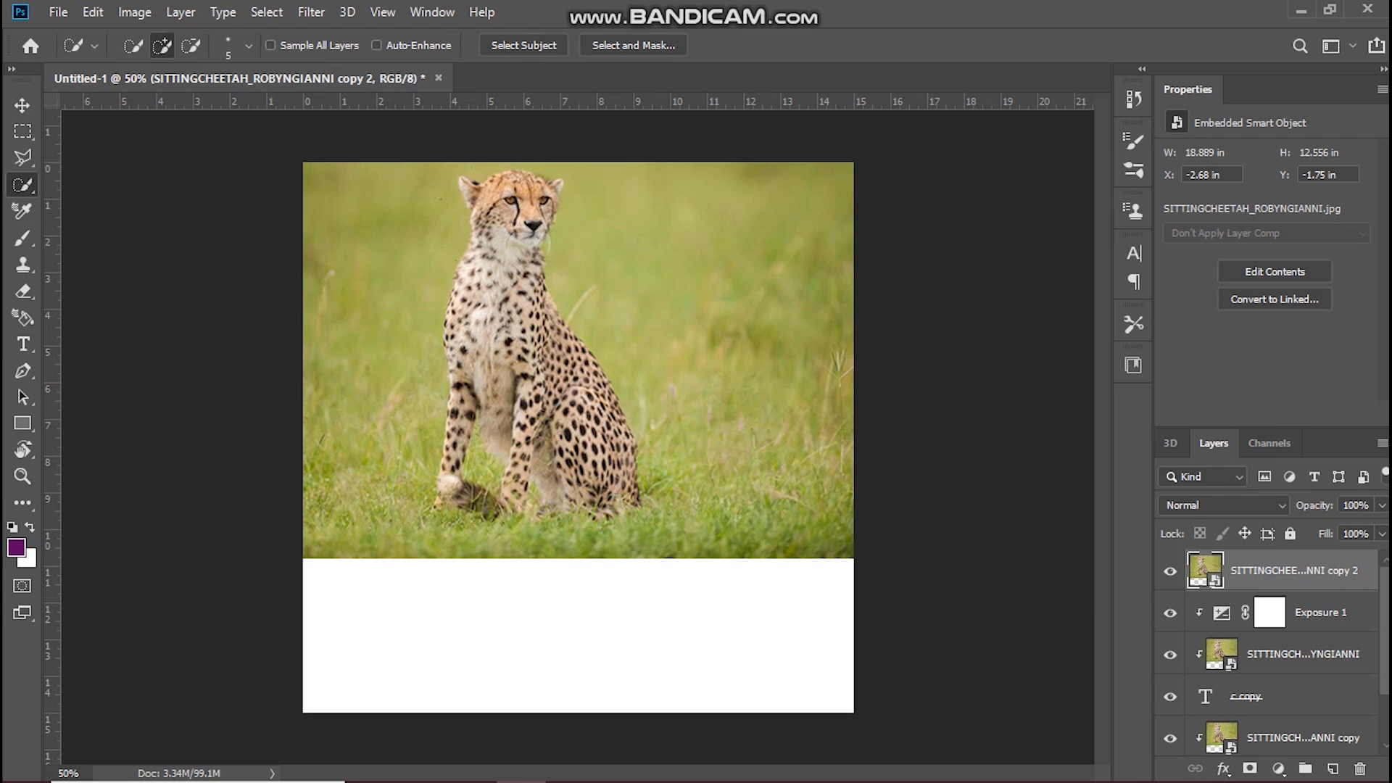
left_click(523, 45)
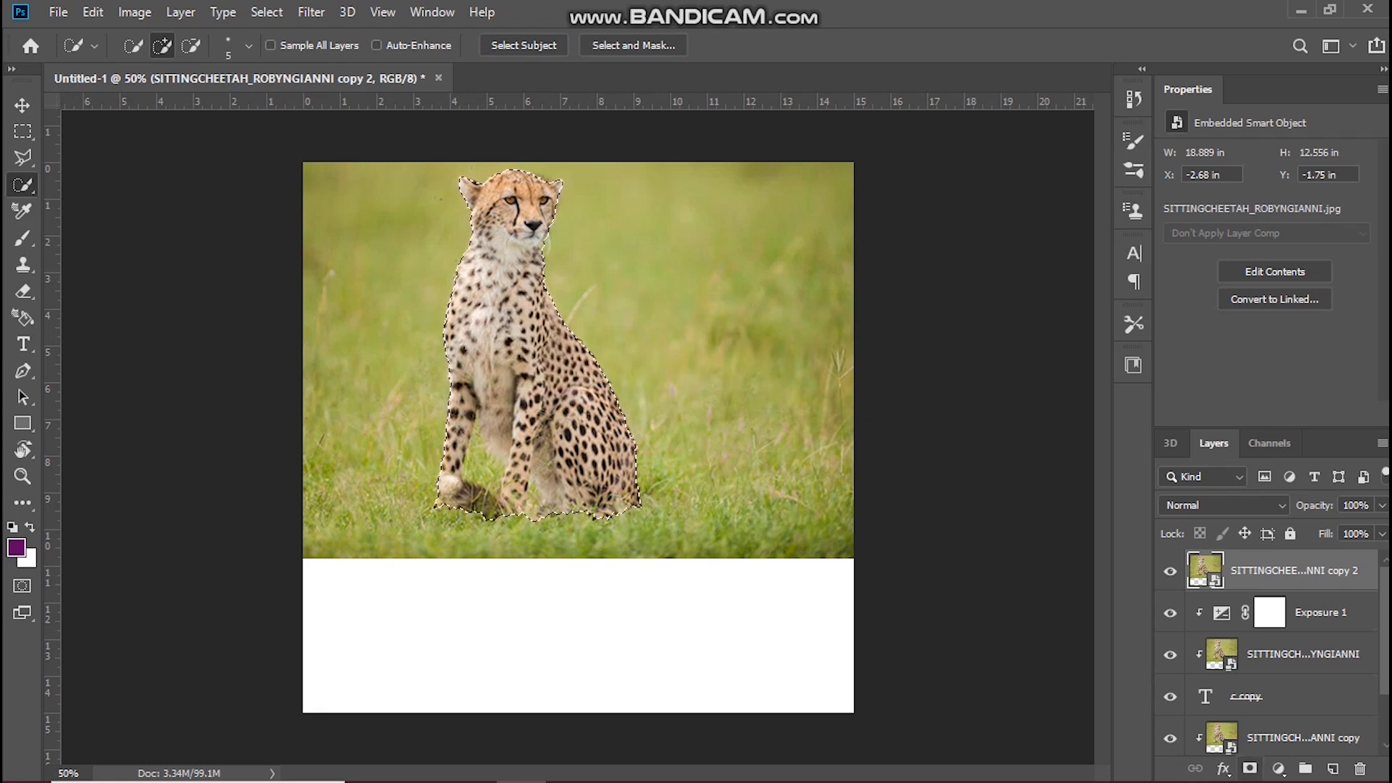
left_click(1250, 768)
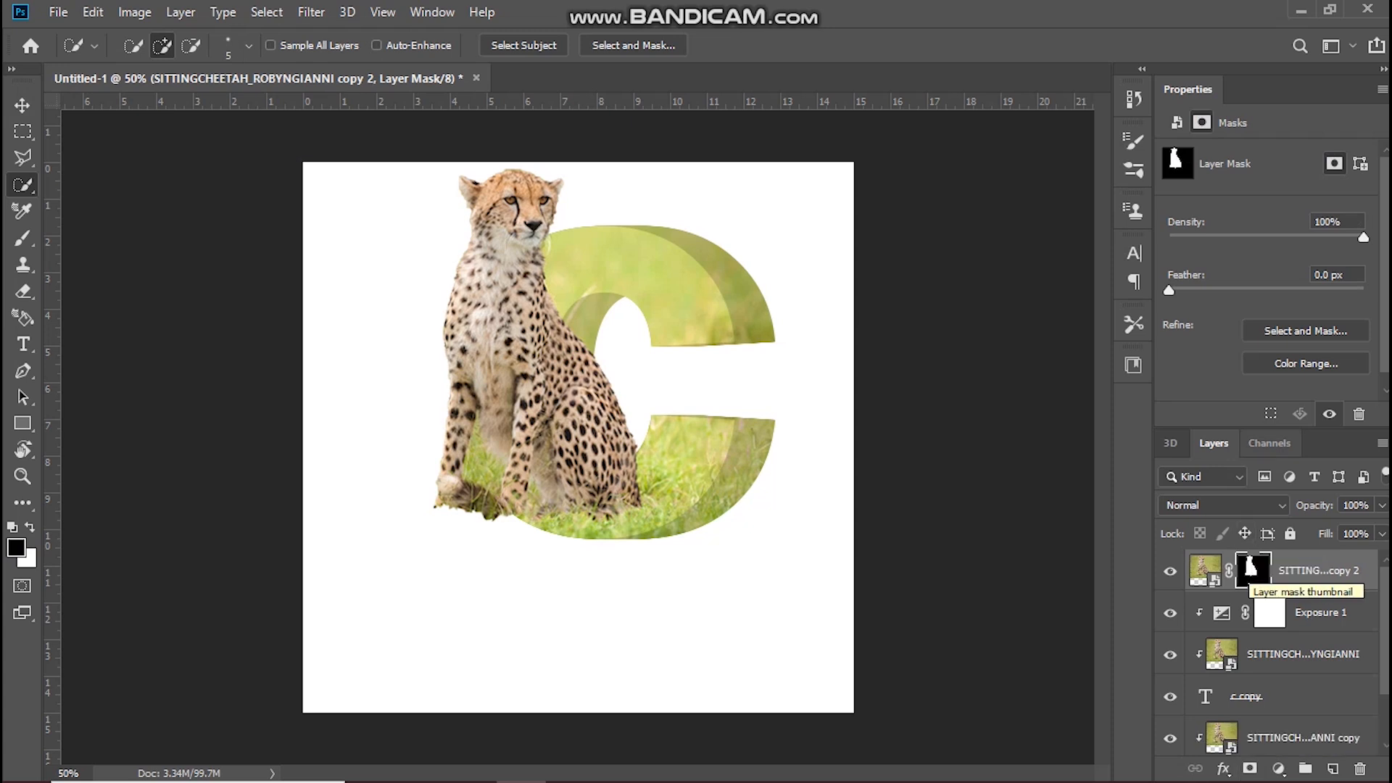
Step: Refine the mask edge in Select and Mask by brushing around the front paws and the left side of the head
scroll(1268, 290, "down", 1)
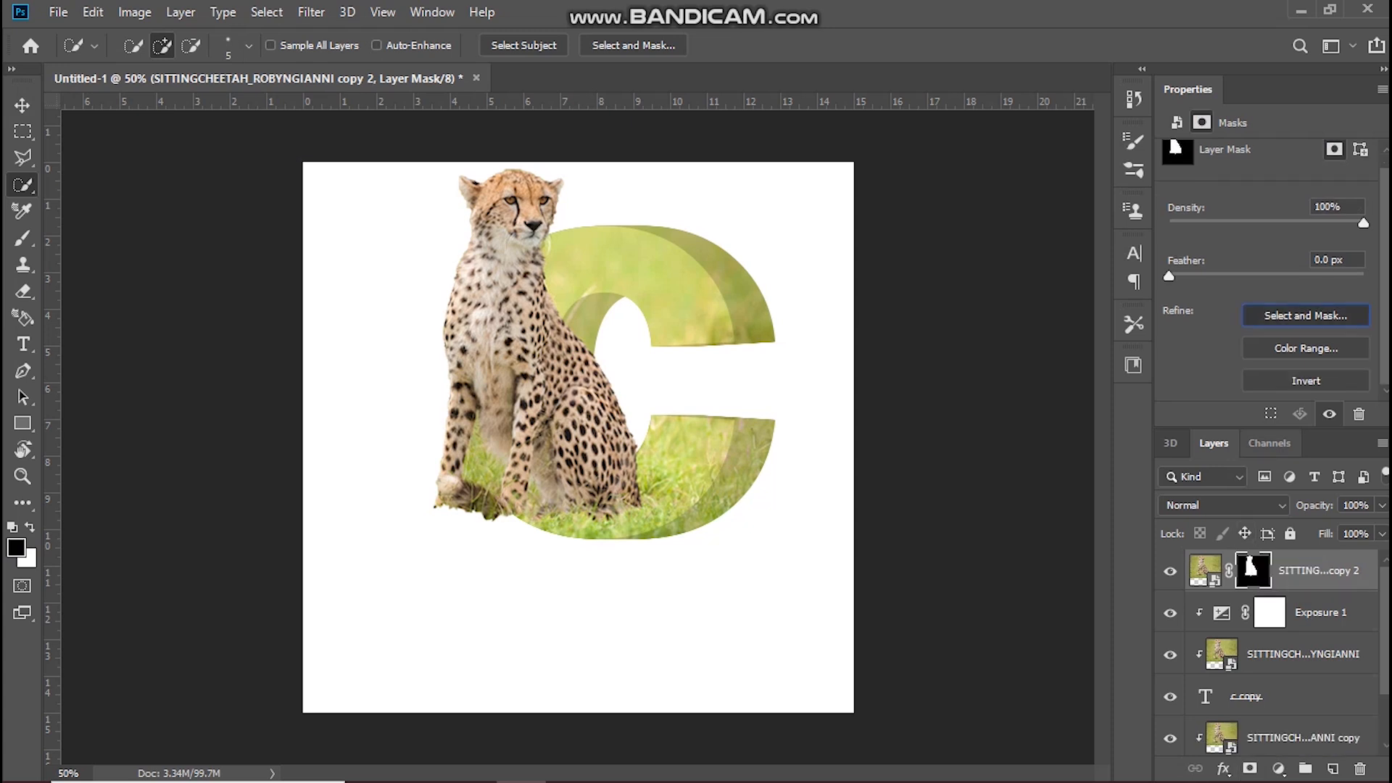
left_click(1304, 315)
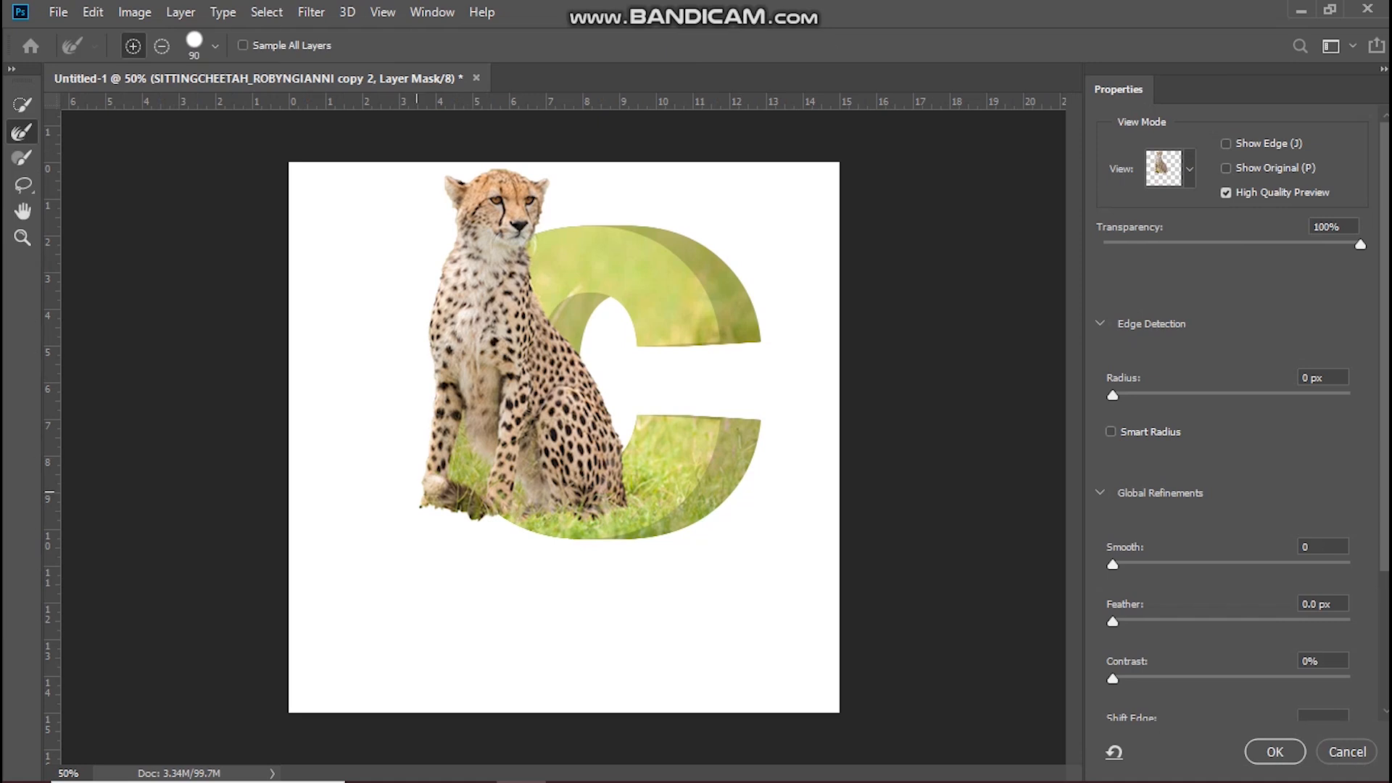
left_click_drag(417, 492, 490, 511)
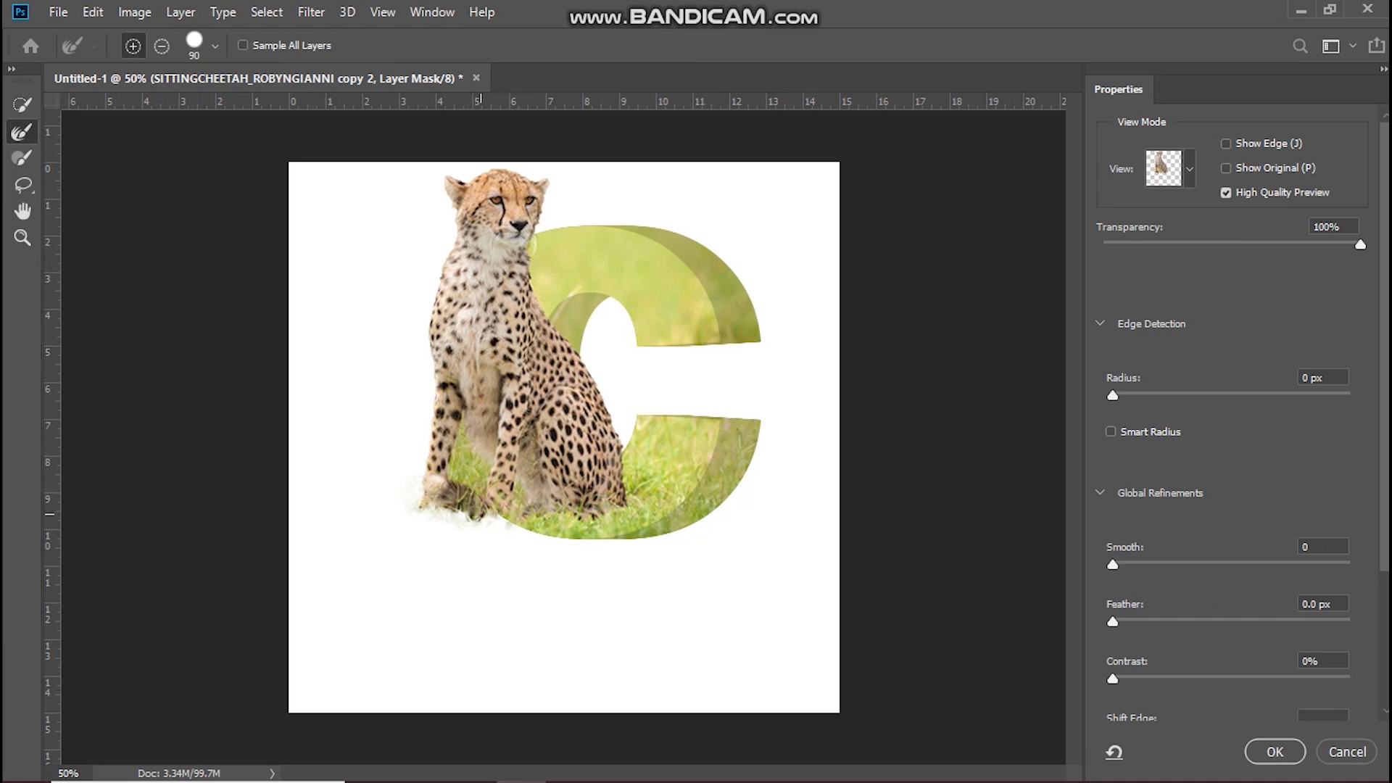
left_click_drag(448, 186, 434, 217)
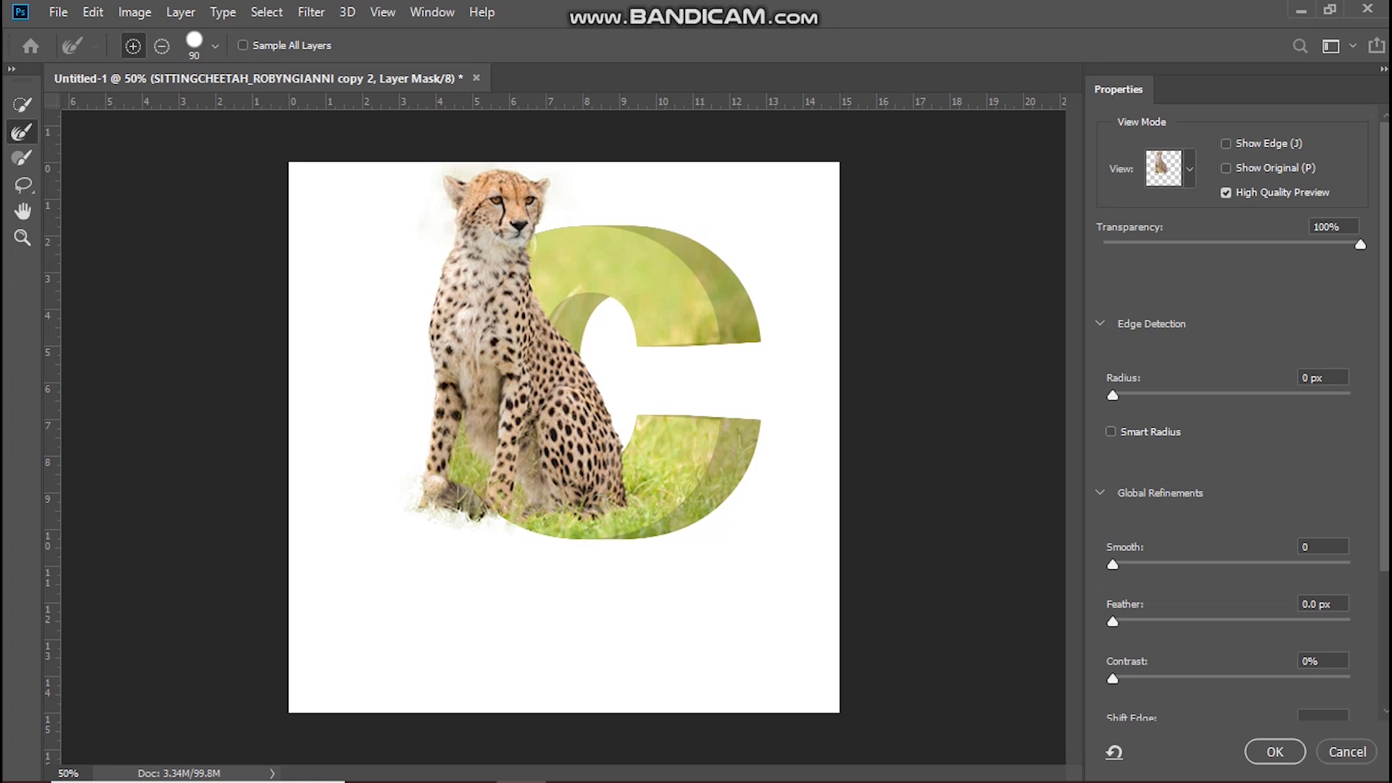
Step: Set the mask's Smooth to 50 and Shift Edge to -21%, and apply the refinement
mouse_move(1113, 621)
left_mouse_down()
mouse_move(1230, 621)
mouse_move(1112, 621)
left_mouse_up()
left_click_drag(1112, 564, 1231, 563)
scroll(1232, 413, "down", 3)
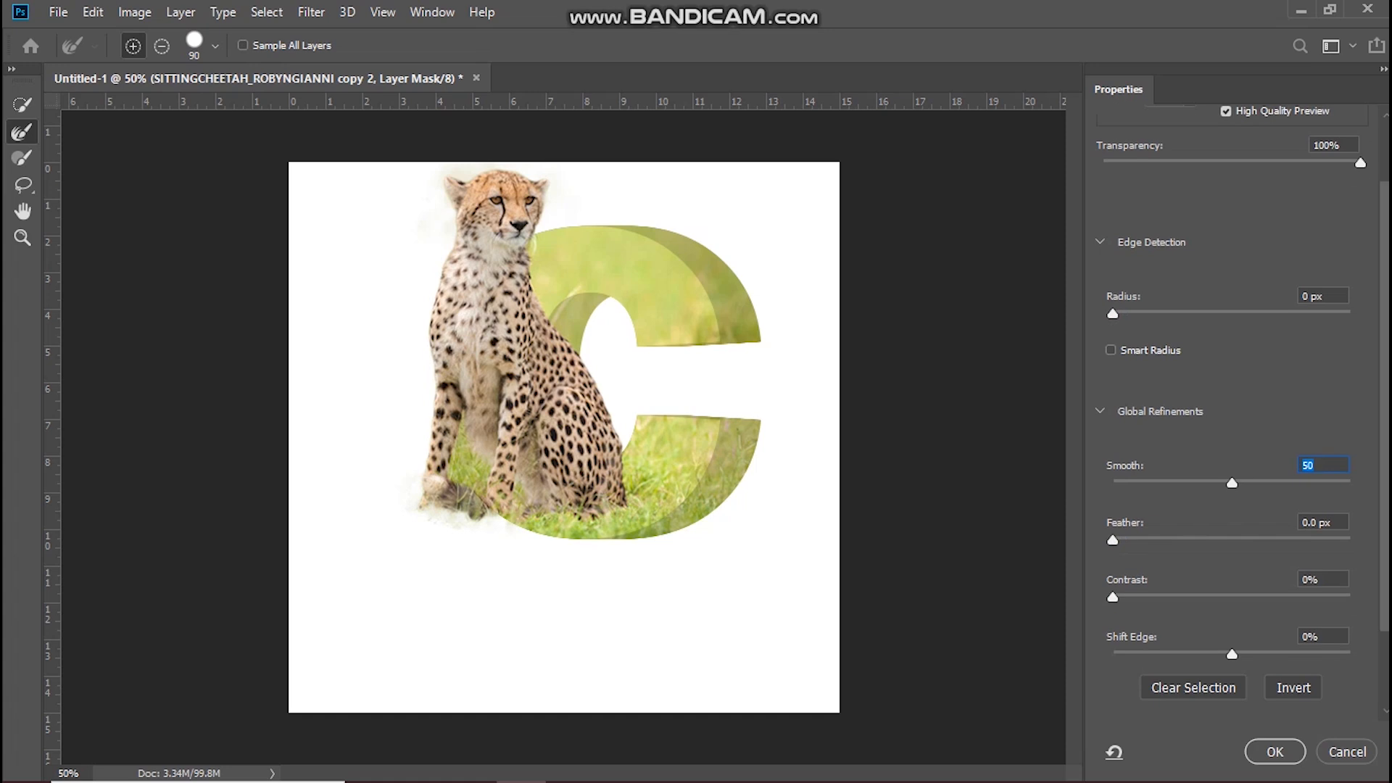
mouse_move(1232, 653)
left_mouse_down()
mouse_move(1133, 653)
mouse_move(1248, 654)
mouse_move(1206, 653)
left_mouse_up()
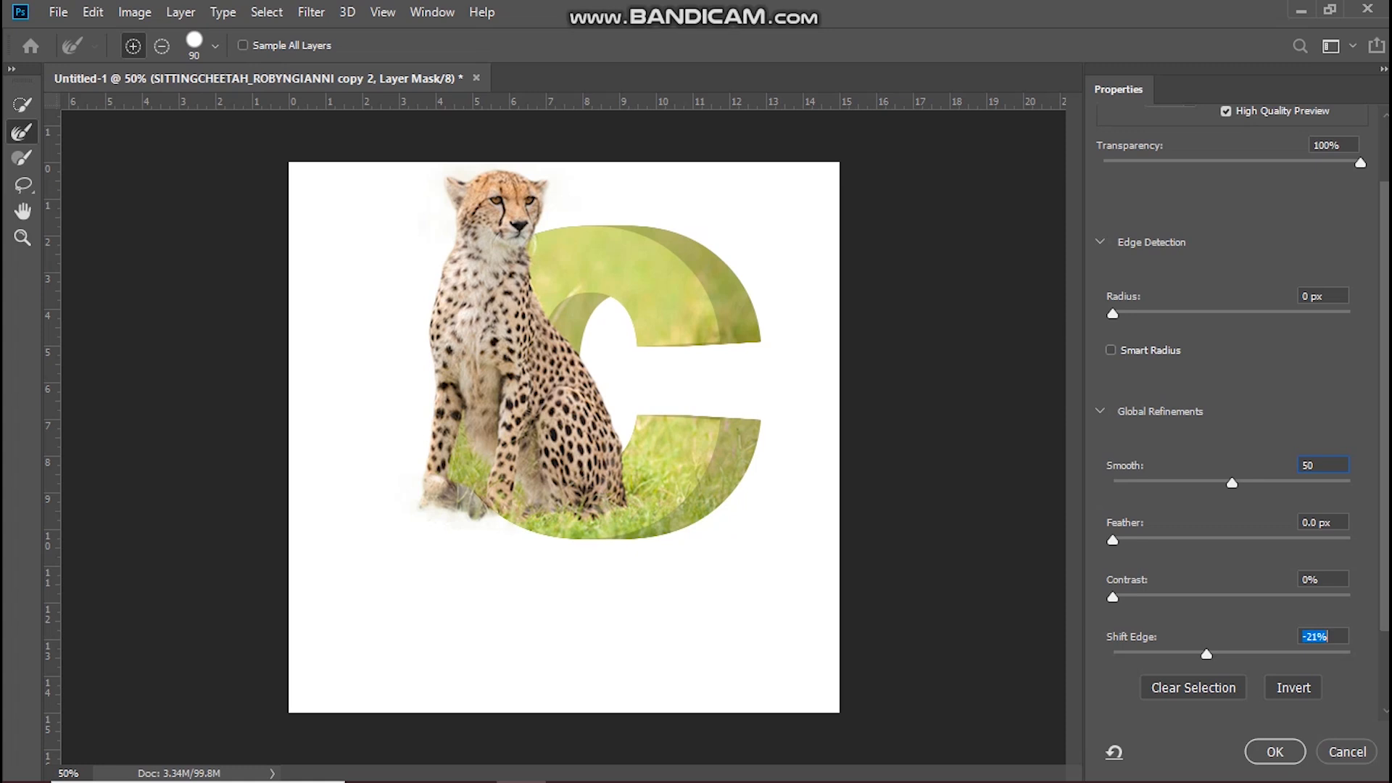
left_click(1274, 752)
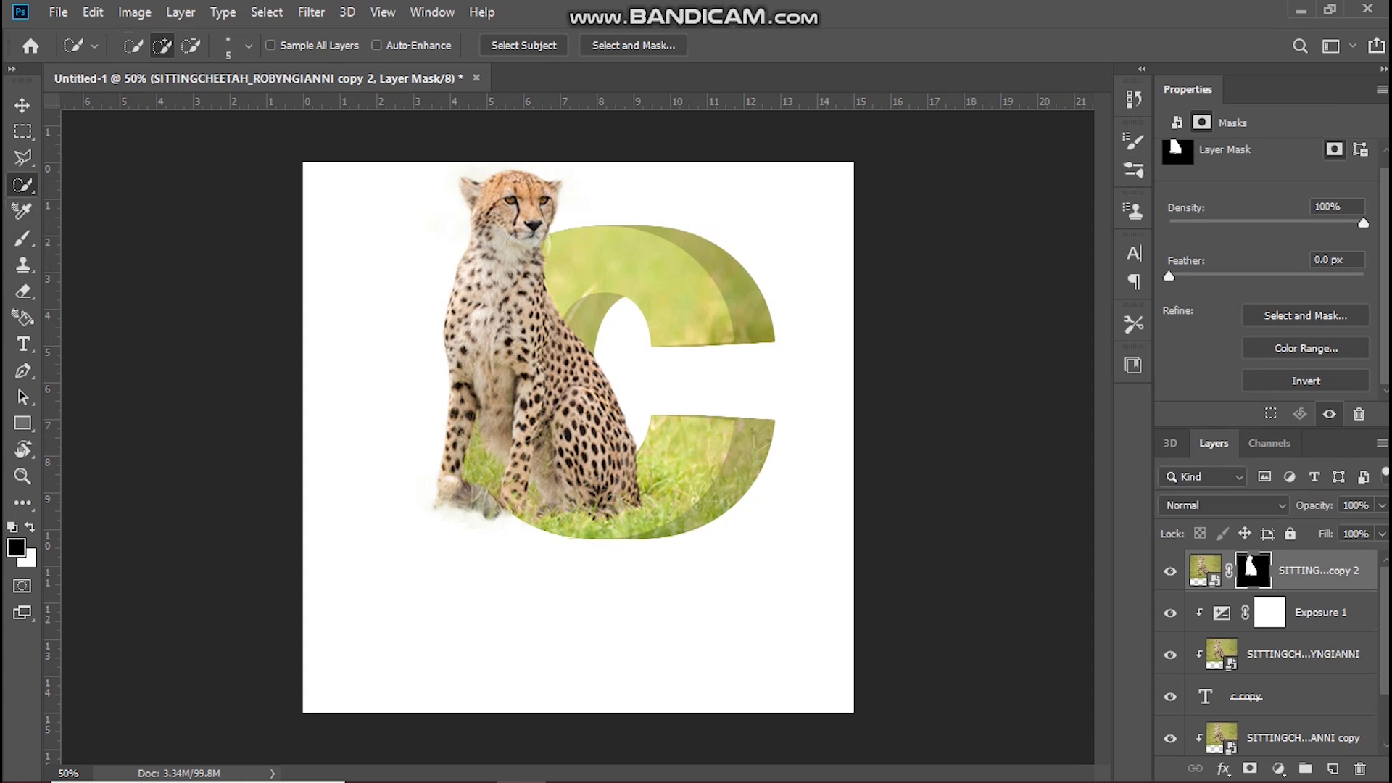
Step: Paint black on the cheetah mask with a soft brush of about 80 px to hide the paw and grass outside the letter
left_click(23, 238)
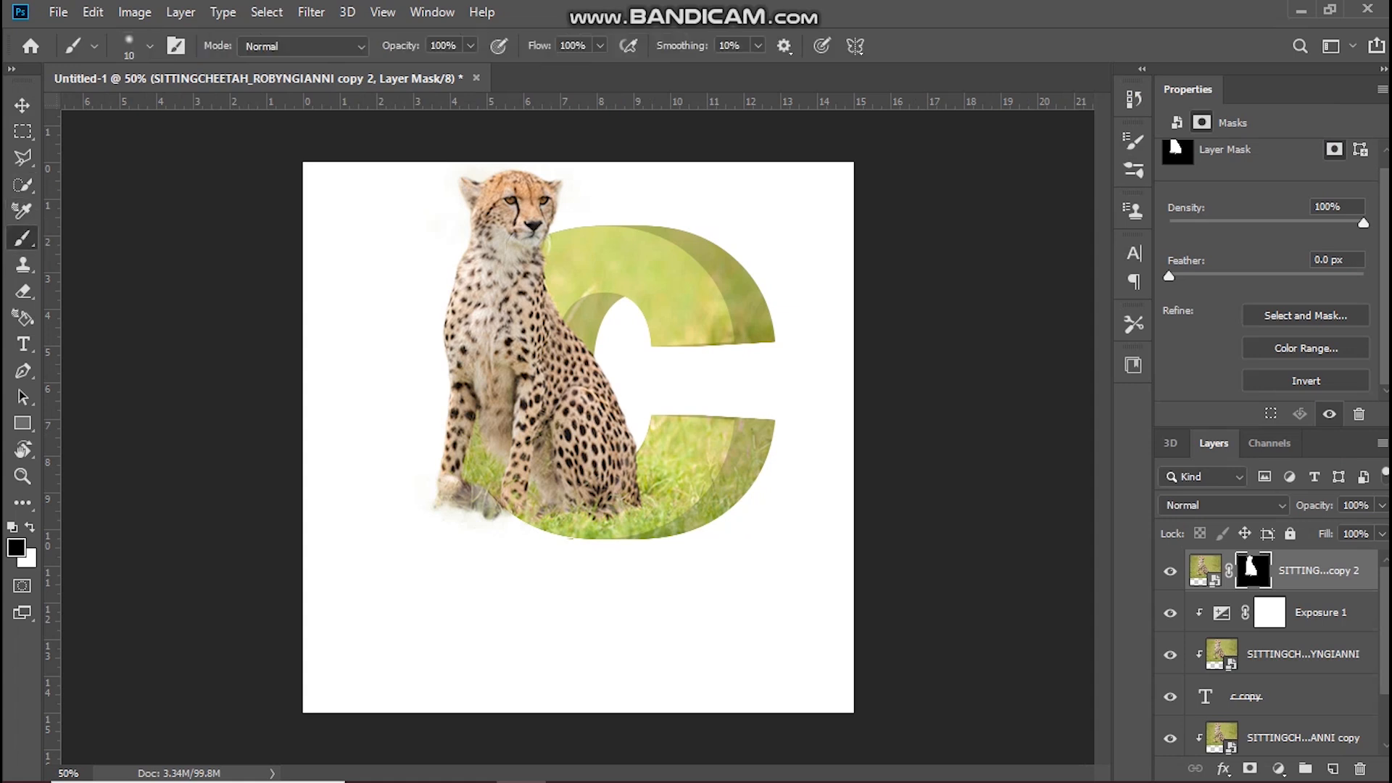
scroll(481, 507, "up", 8)
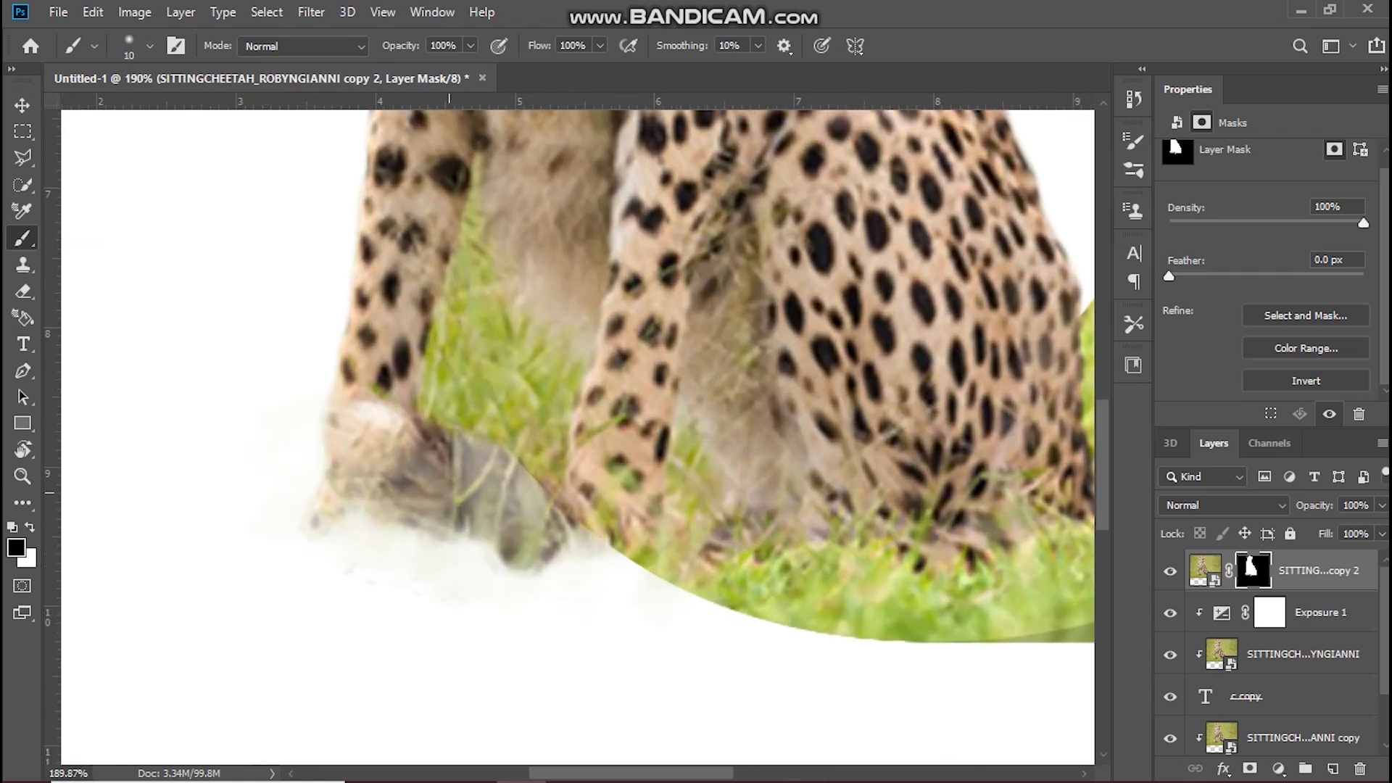
key("bracketright")
key("bracketright")
key("bracketright")
key("bracketright")
key("bracketright")
key("bracketright")
key("bracketright")
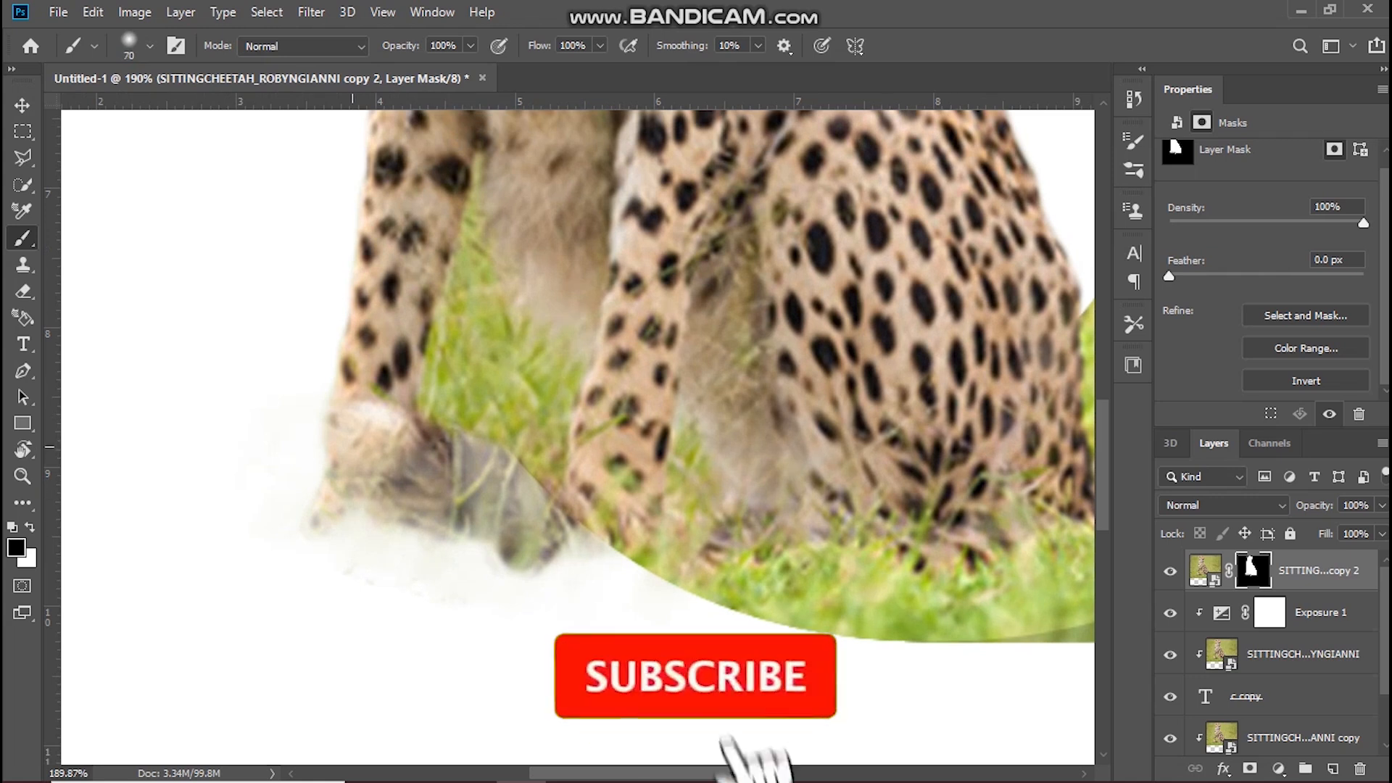
left_click(355, 446)
mouse_move(355, 456)
left_mouse_down()
mouse_move(369, 484)
mouse_move(348, 496)
mouse_move(453, 489)
mouse_move(545, 531)
mouse_move(388, 417)
mouse_move(438, 478)
mouse_move(377, 218)
mouse_move(391, 275)
mouse_move(322, 243)
mouse_move(344, 196)
mouse_move(337, 170)
mouse_move(319, 297)
mouse_move(325, 420)
left_mouse_up()
scroll(317, 370, "up", 2)
scroll(317, 370, "up", 2)
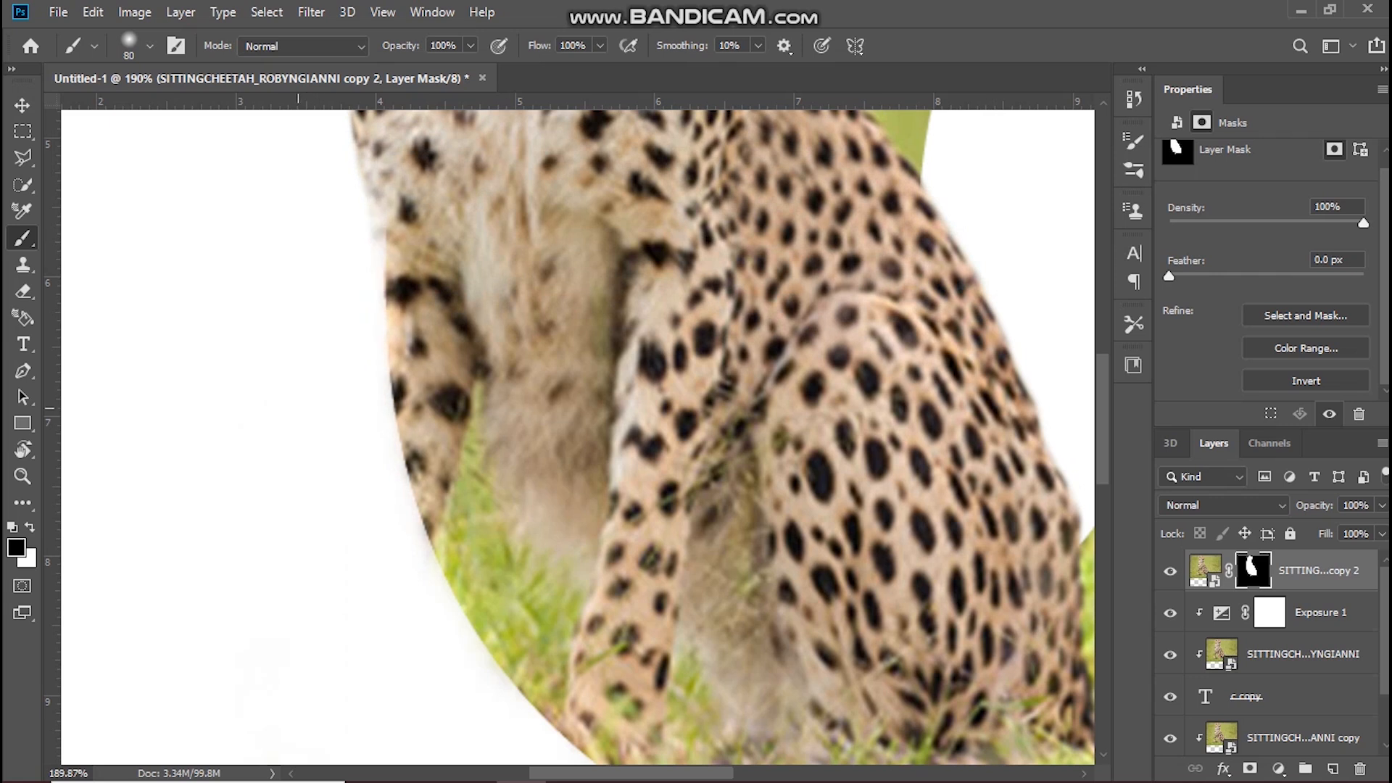
scroll(322, 409, "up", 2)
scroll(313, 424, "down", 5)
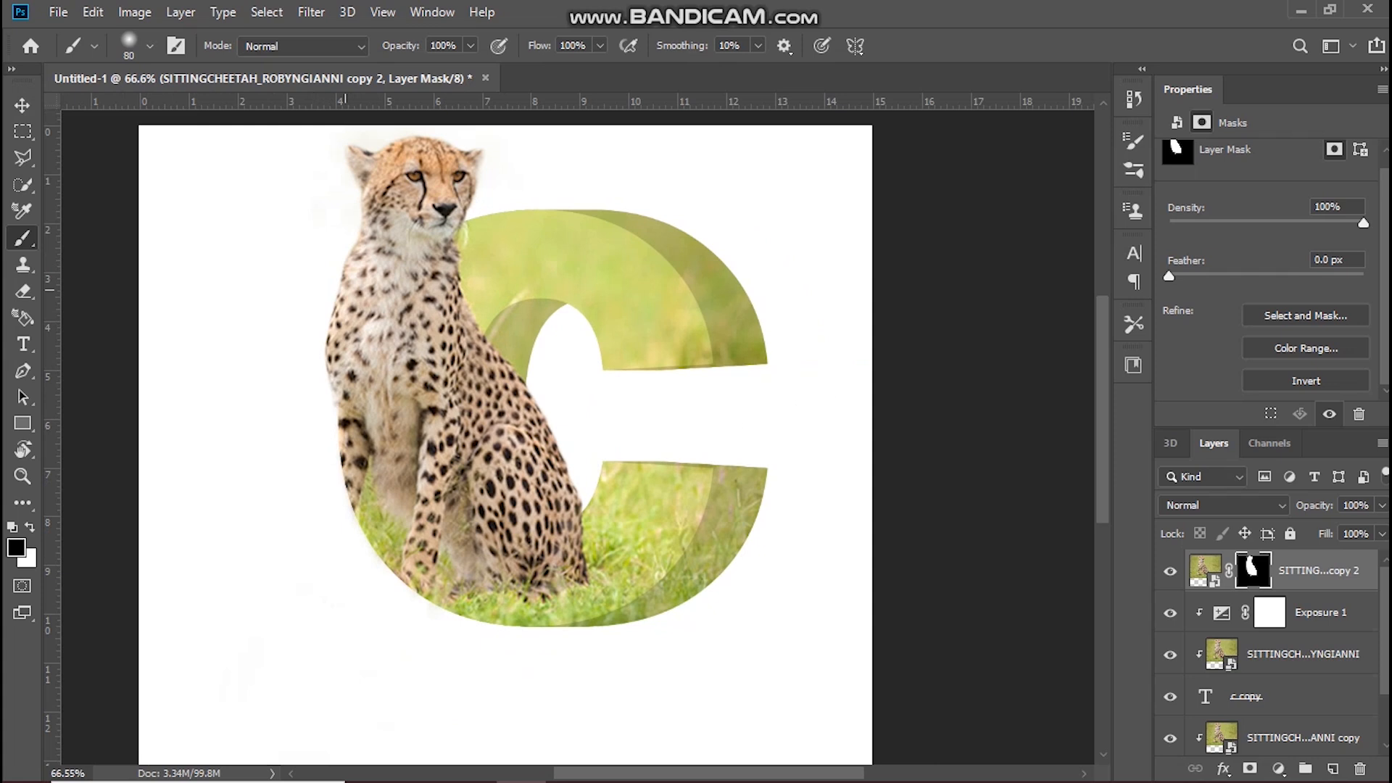
Step: Group all the letter and cheetah layers above the Background
scroll(510, 450, "down", 1)
scroll(1268, 652, "down", 2)
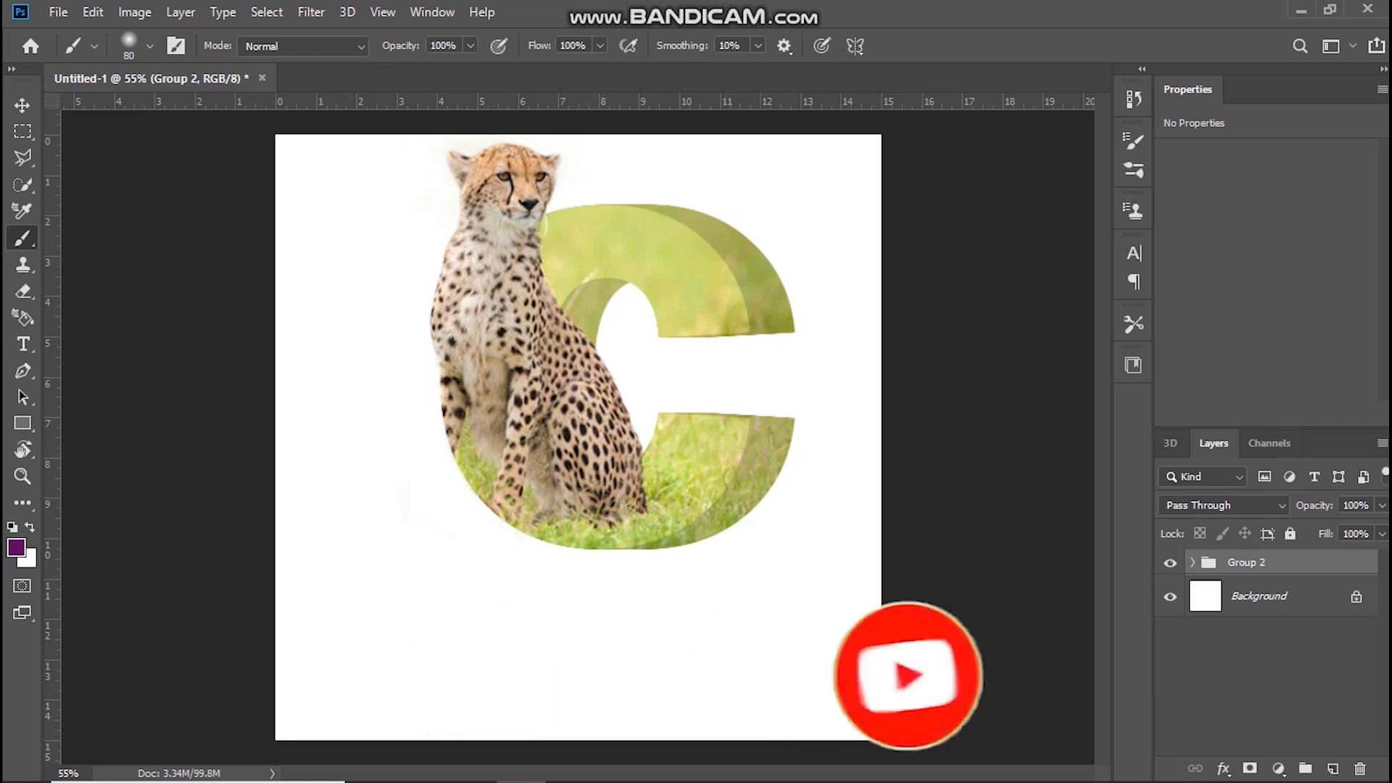
Step: Add a new empty layer directly above the Background and enlarge the soft brush to 900 px
left_click(1276, 597)
left_click(1332, 768)
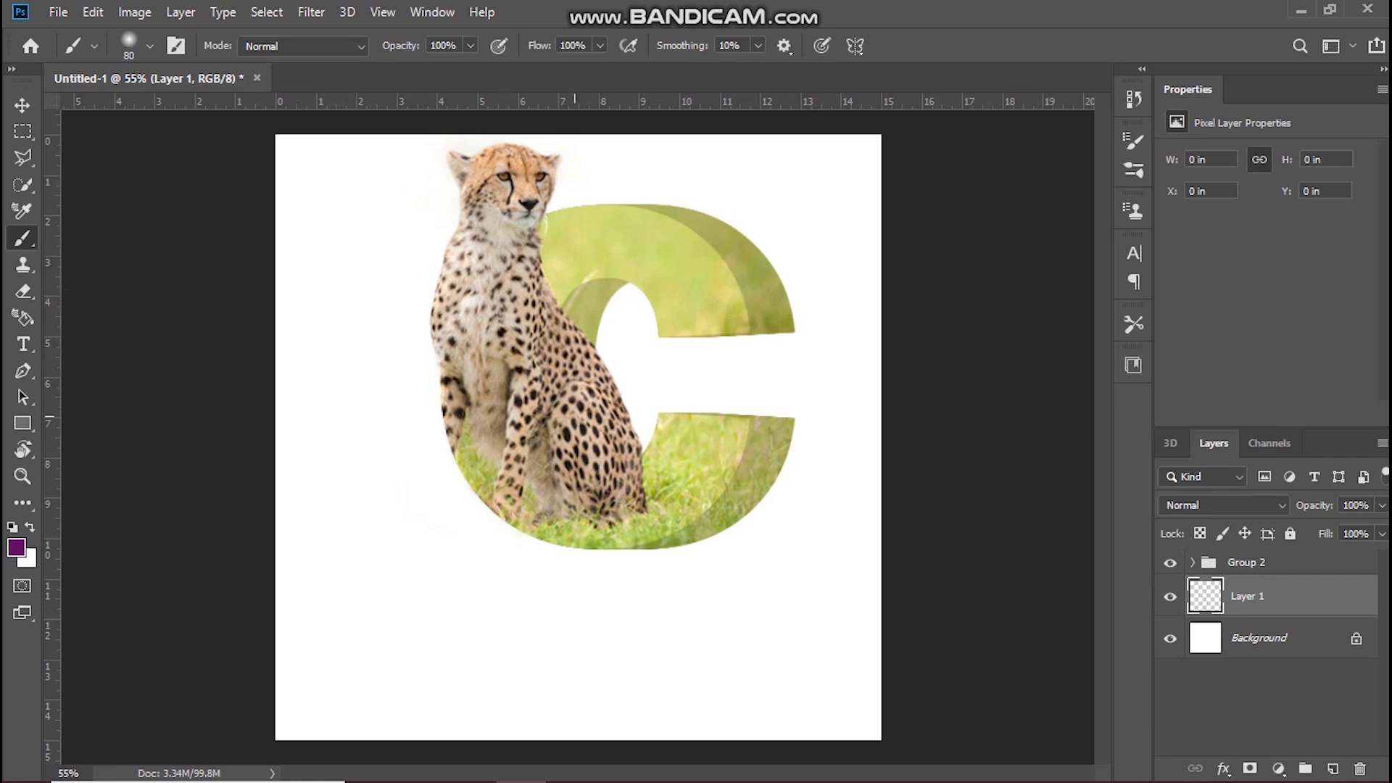
key("bracketright")
key("bracketright")
key("bracketright")
key("bracketright")
key("bracketright")
key("bracketright")
key("bracketright")
key("bracketright")
key("bracketright")
key("bracketright")
key("bracketright")
key("bracketright")
key("bracketright")
key("bracketright")
key("bracketright")
key("bracketright")
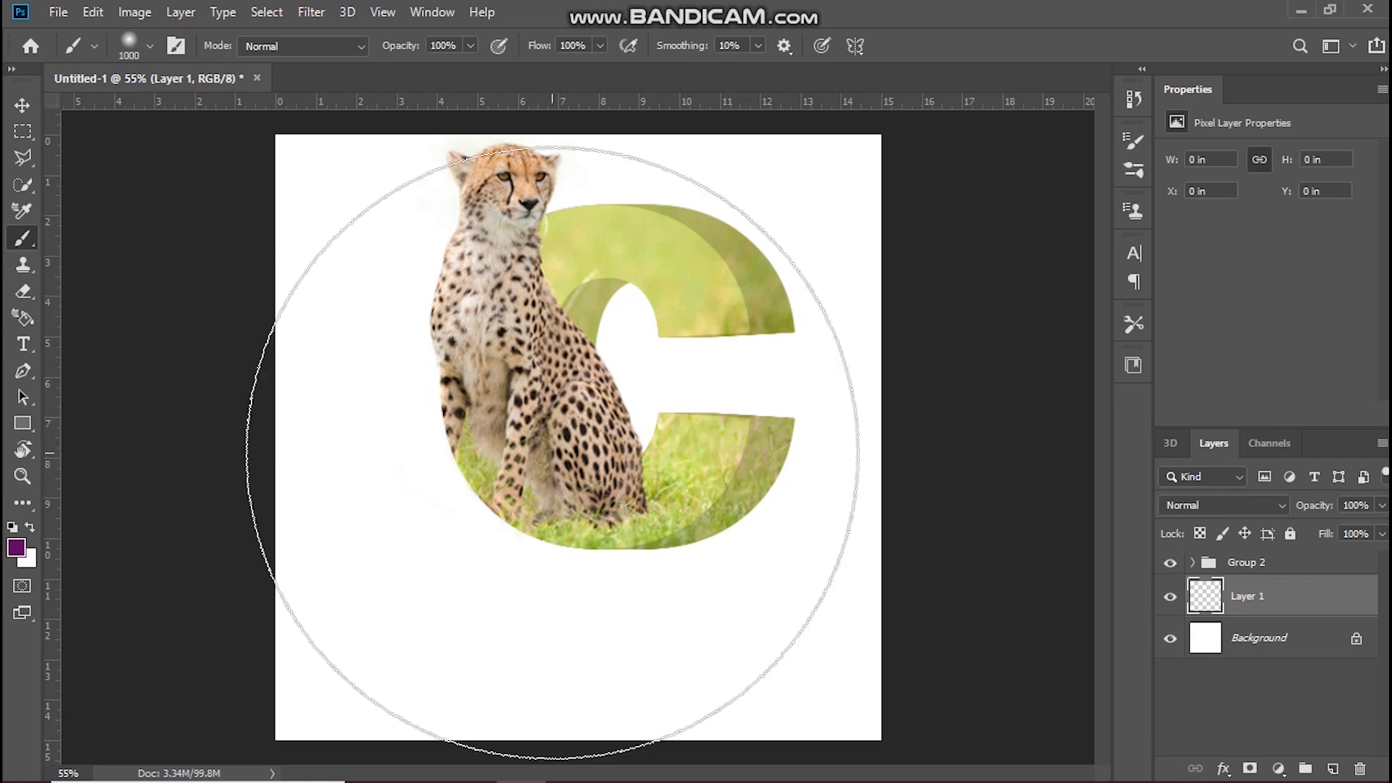
key("bracketleft")
key("bracketleft")
key("bracketleft")
key("bracketleft")
key("bracketleft")
key("bracketleft")
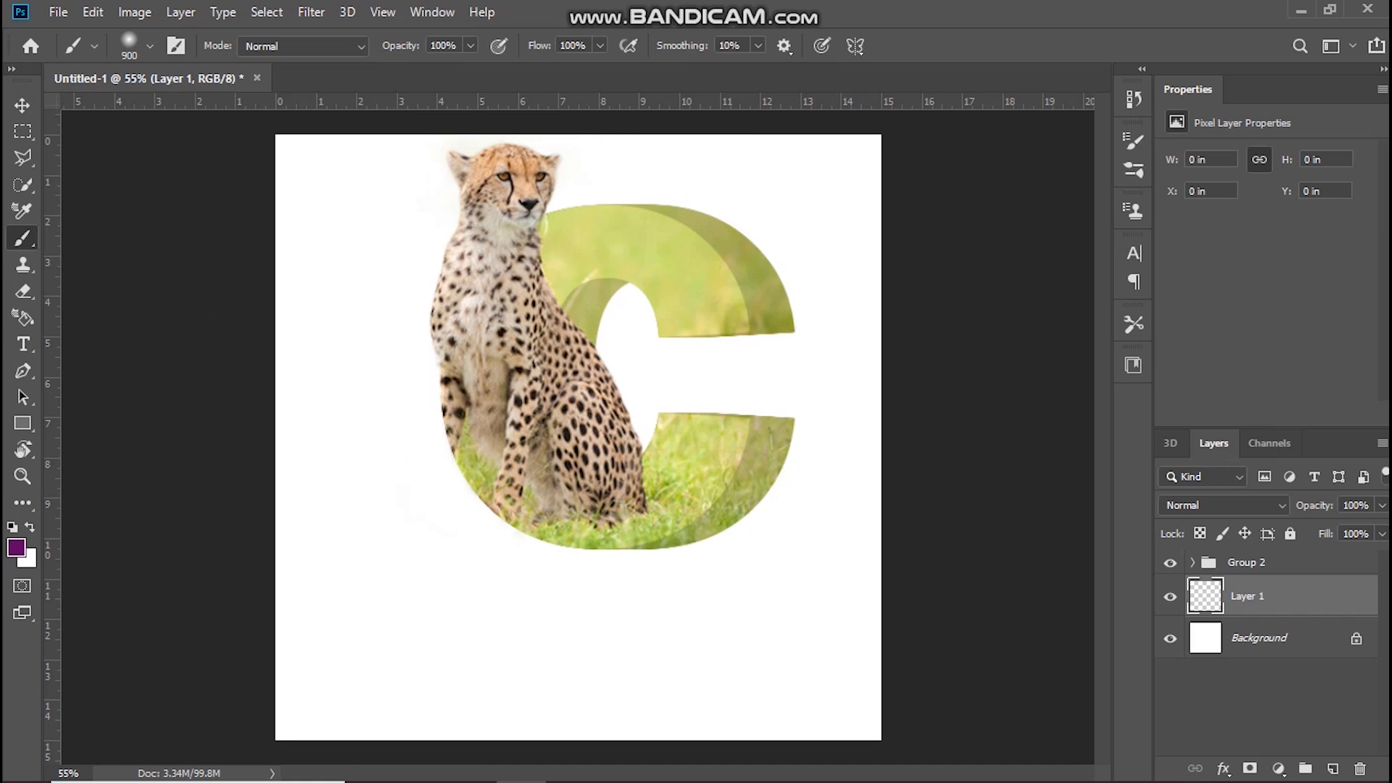
Step: Set the foreground colour to black and paint one large soft dab behind the lower part of the letter
left_click(16, 548)
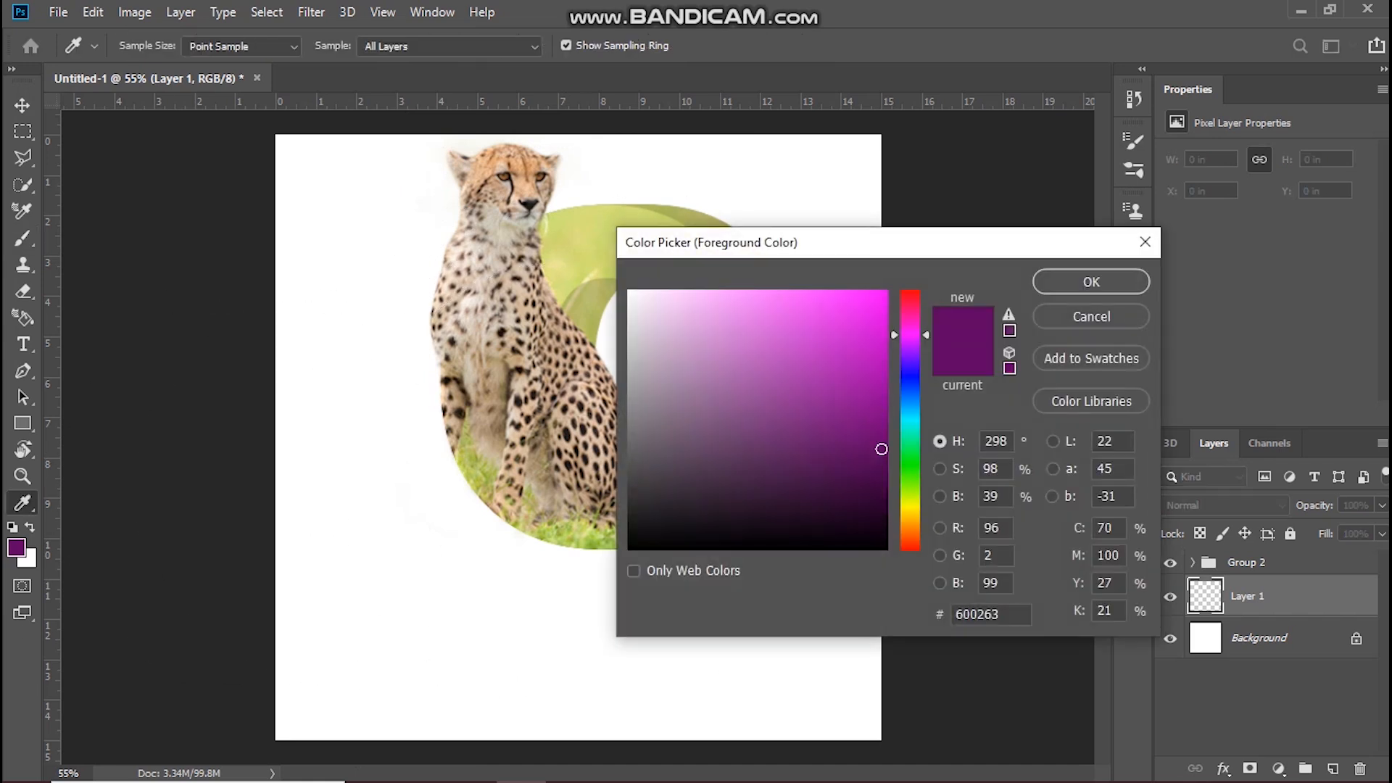
left_click_drag(696, 500, 628, 550)
key("Return")
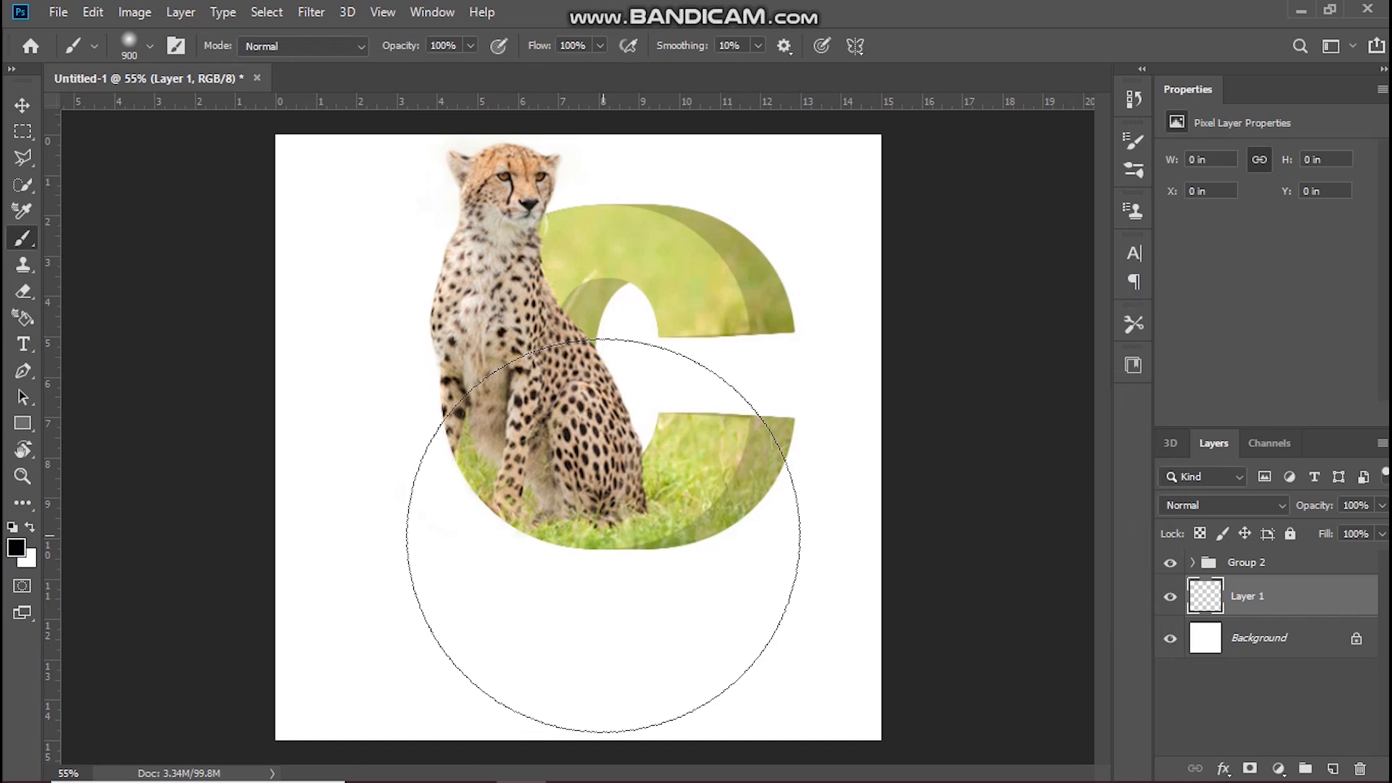
left_click(614, 509)
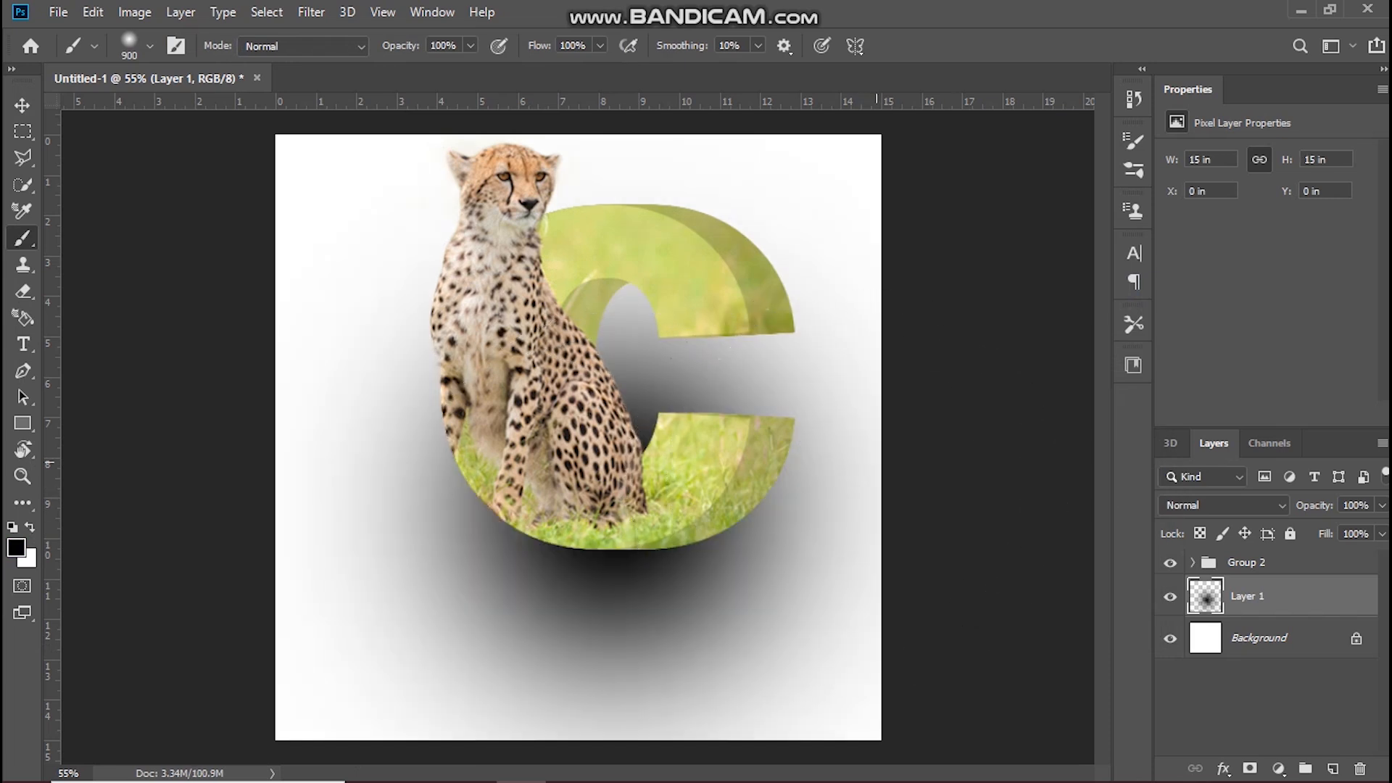
Step: Squash the black dab to 5.93% height at full width and place it under the letter's base at X 584, Y 726 px
key("ctrl+t")
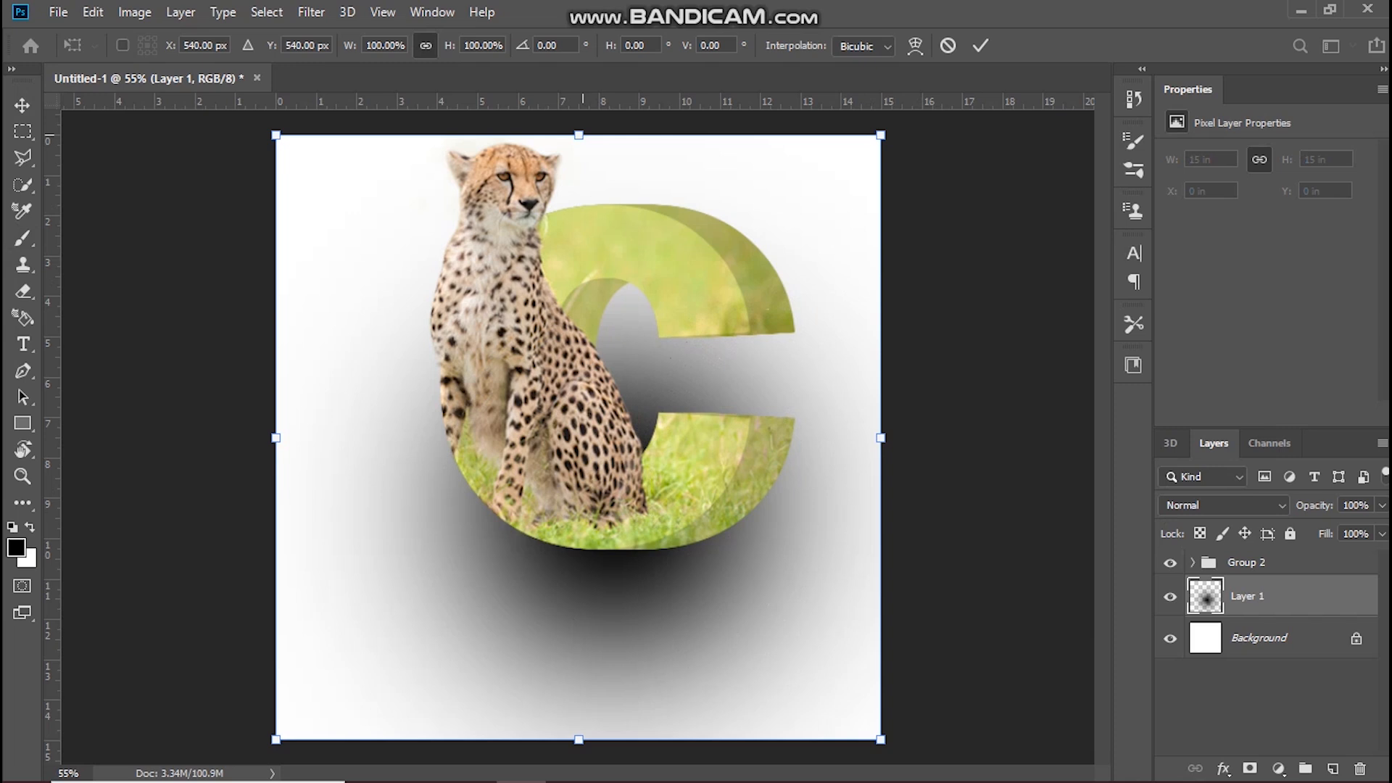
left_click_drag(578, 135, 578, 306)
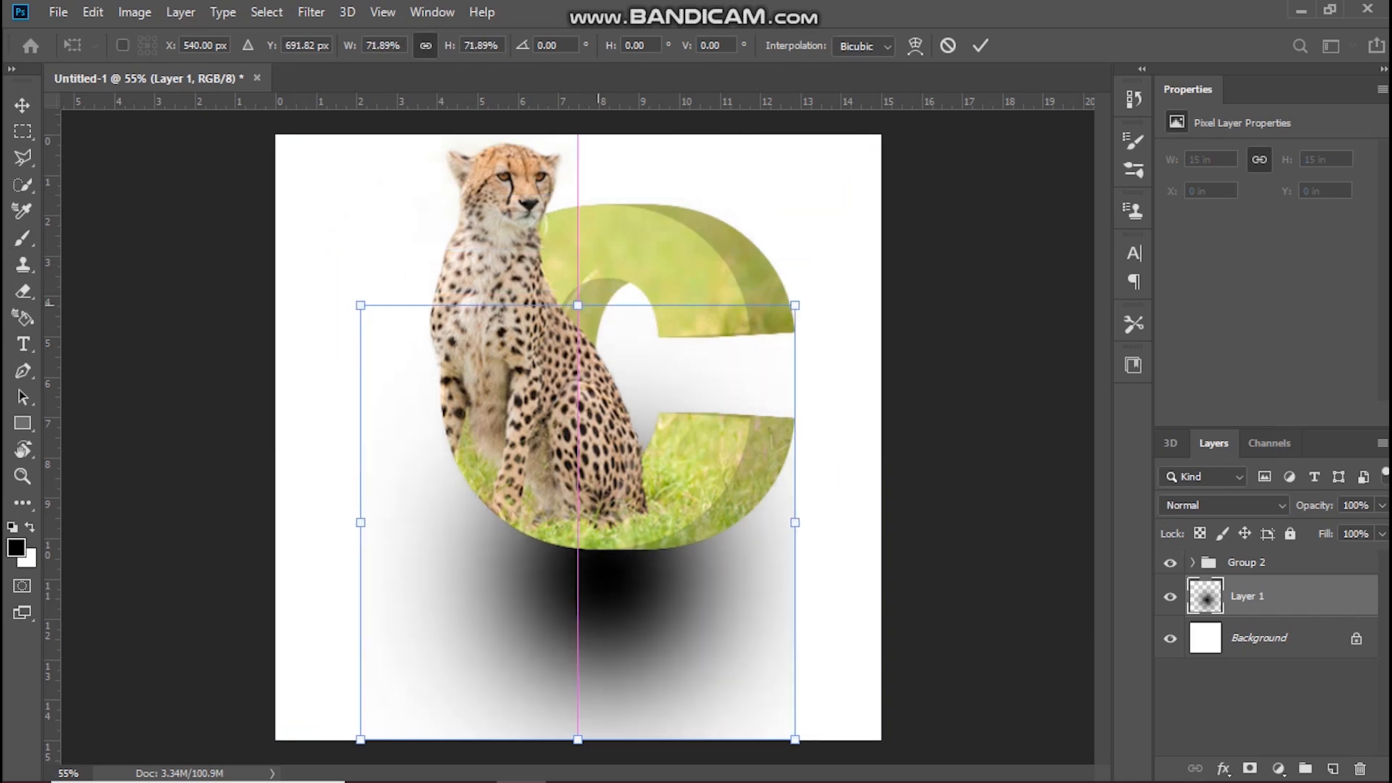
key("ctrl+z")
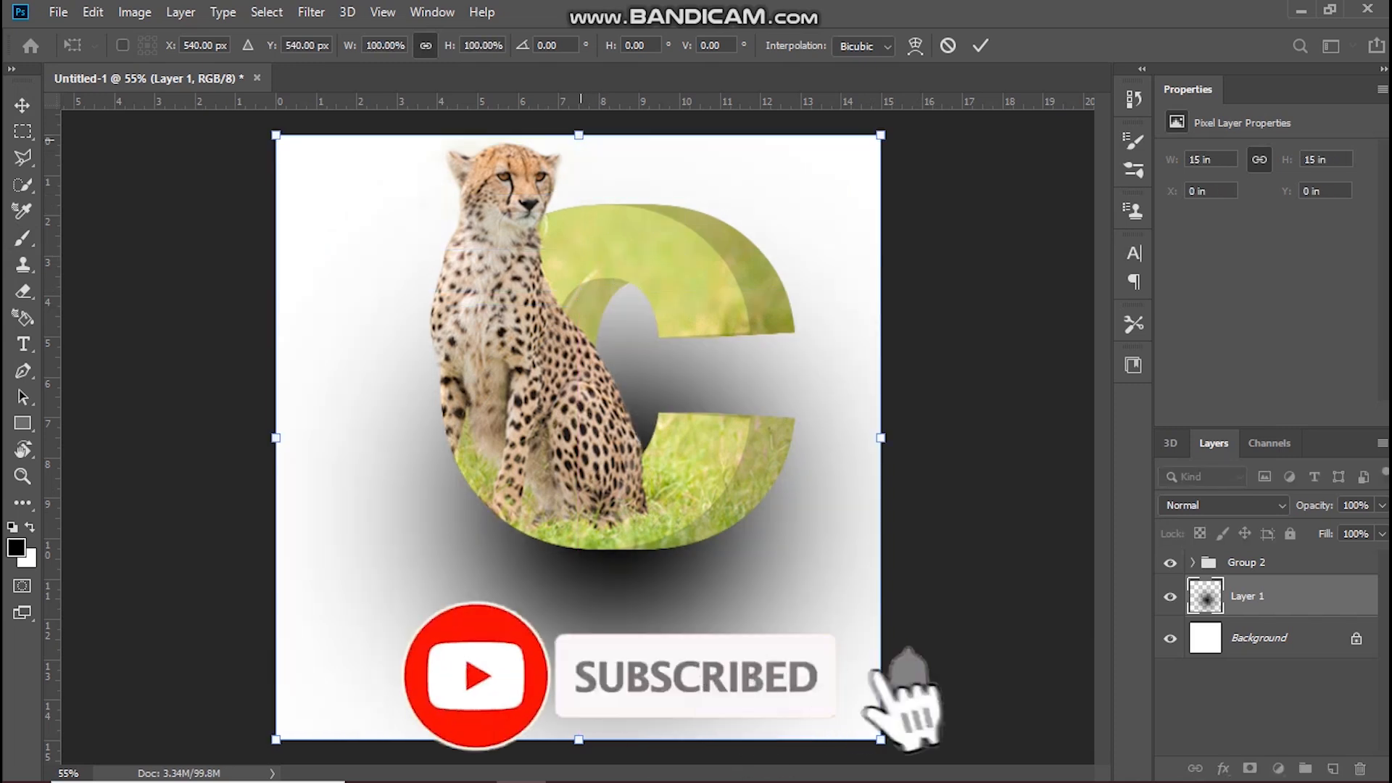
left_click_drag(586, 137, 666, 550)
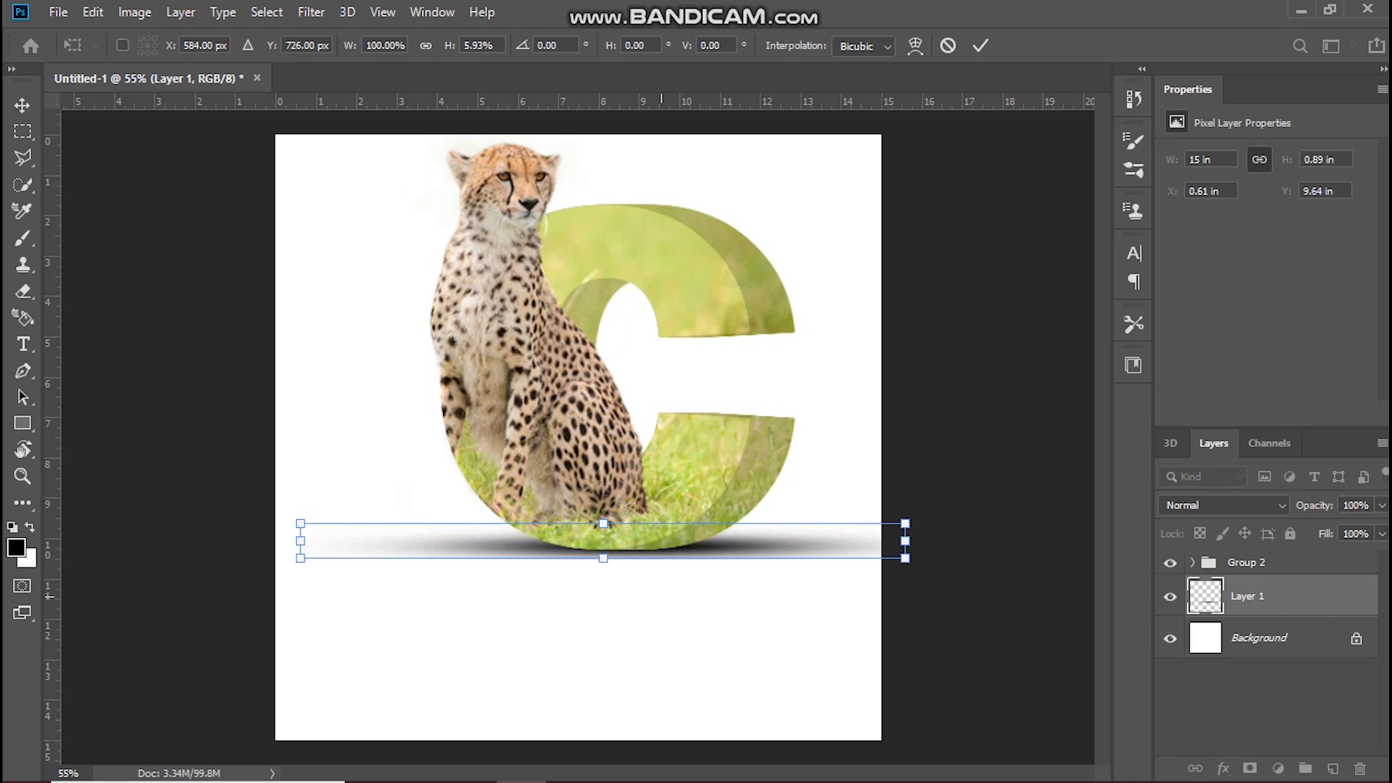
left_click(979, 45)
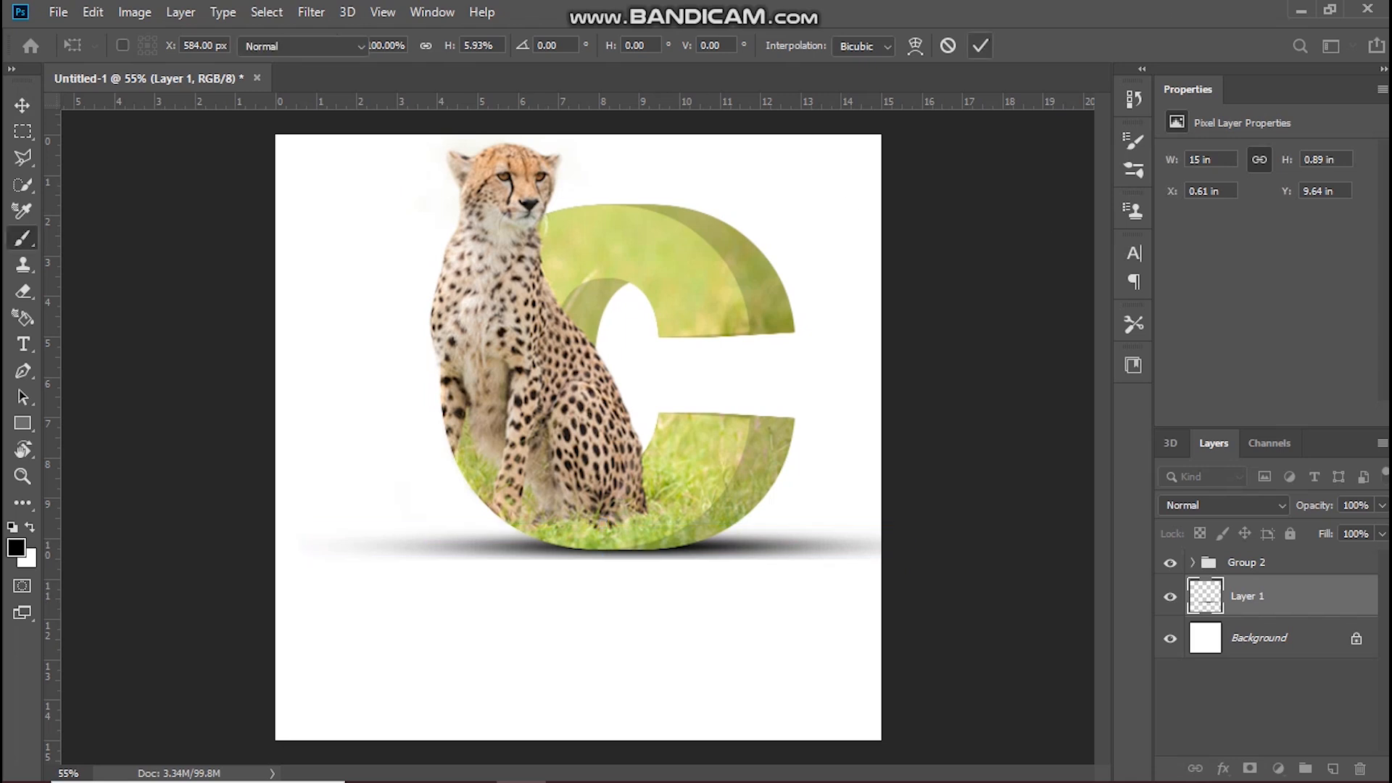
Step: Reduce the brush to 150 px and add a layer mask to the shadow layer
key("b")
key("bracketleft")
key("bracketleft")
key("bracketleft")
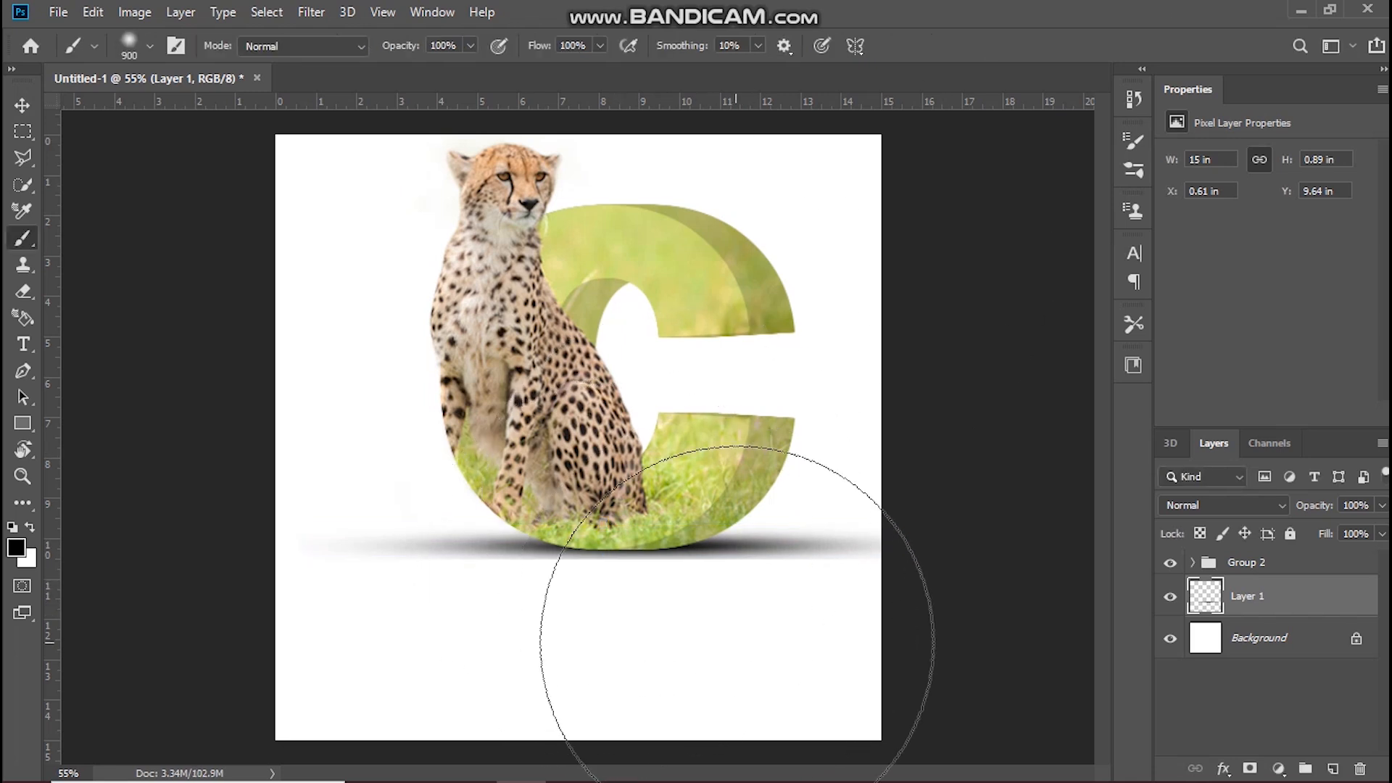
key("bracketleft")
key("bracketleft")
key("bracketleft")
key("bracketleft")
key("bracketleft")
key("bracketleft")
key("bracketleft")
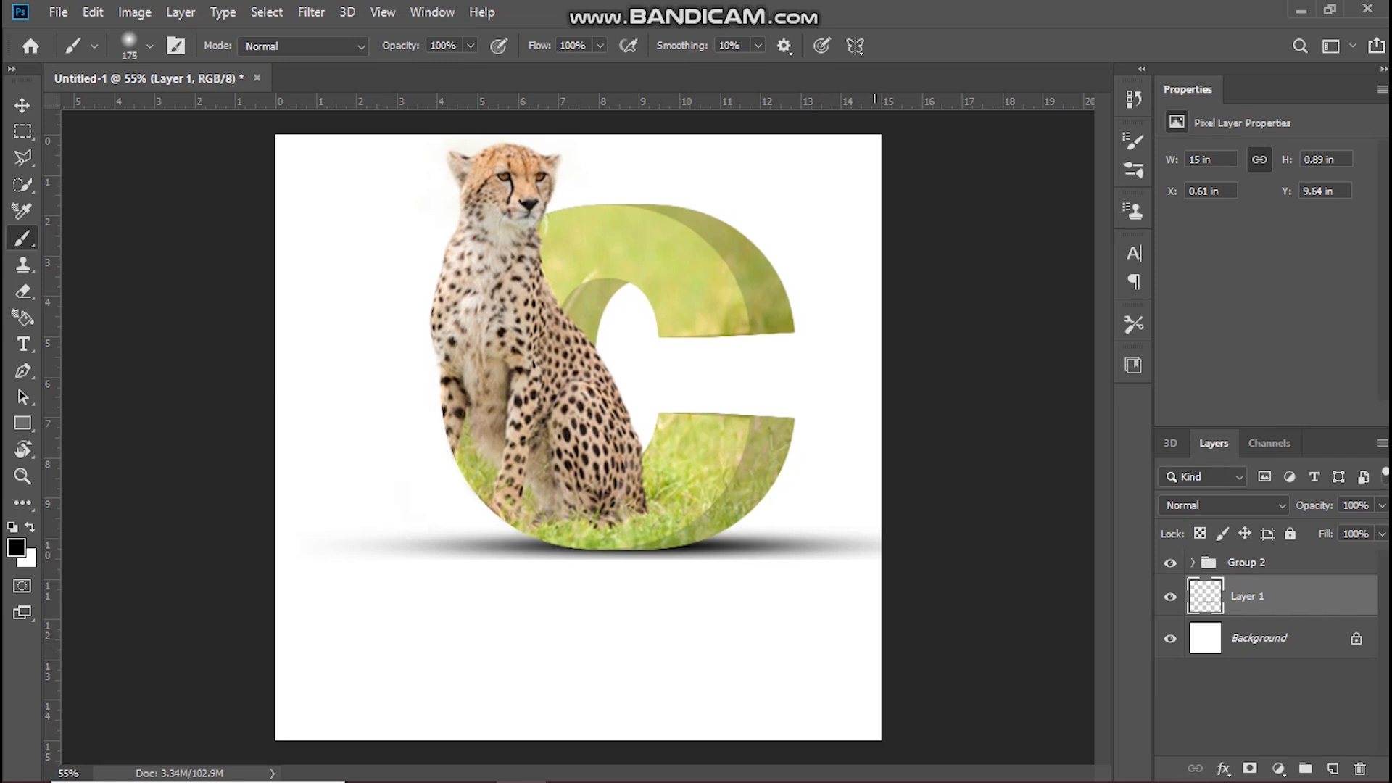
key("bracketleft")
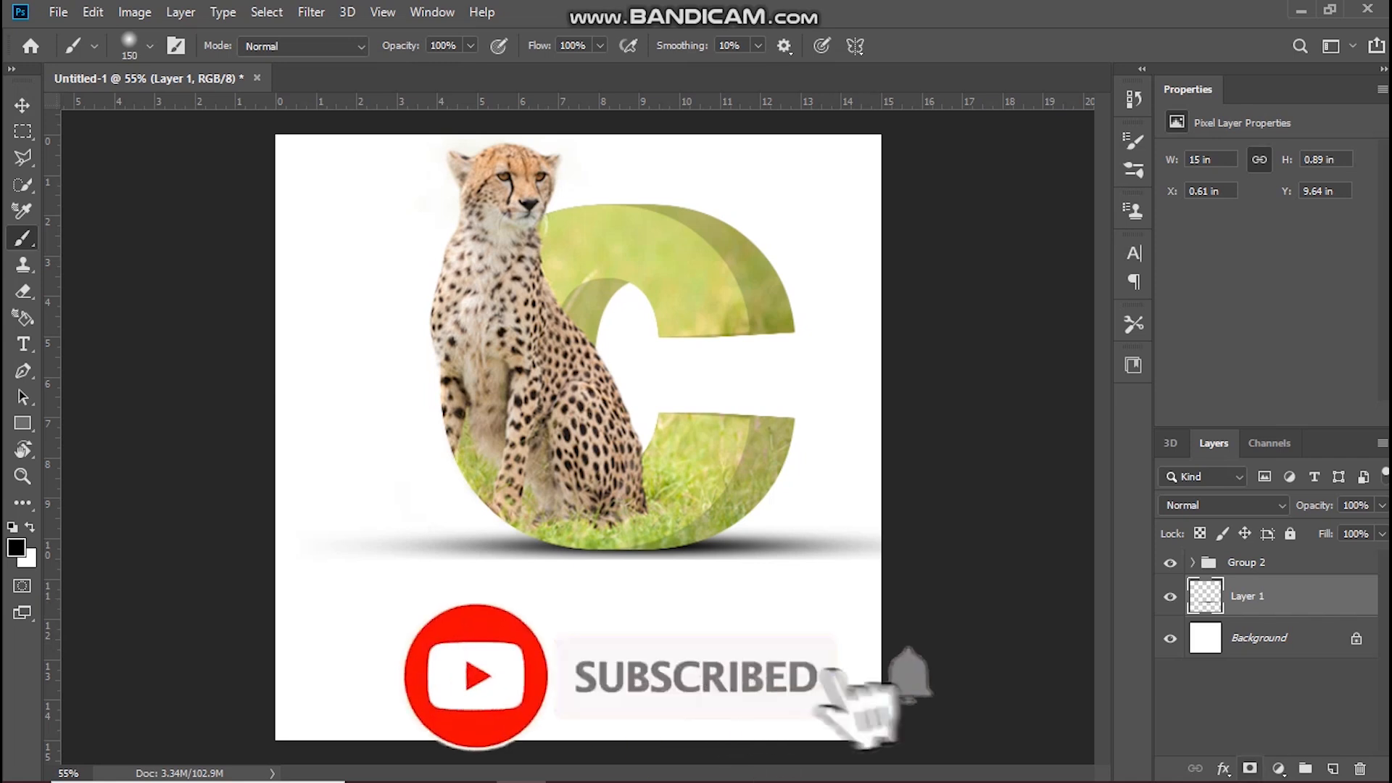
left_click(1249, 768)
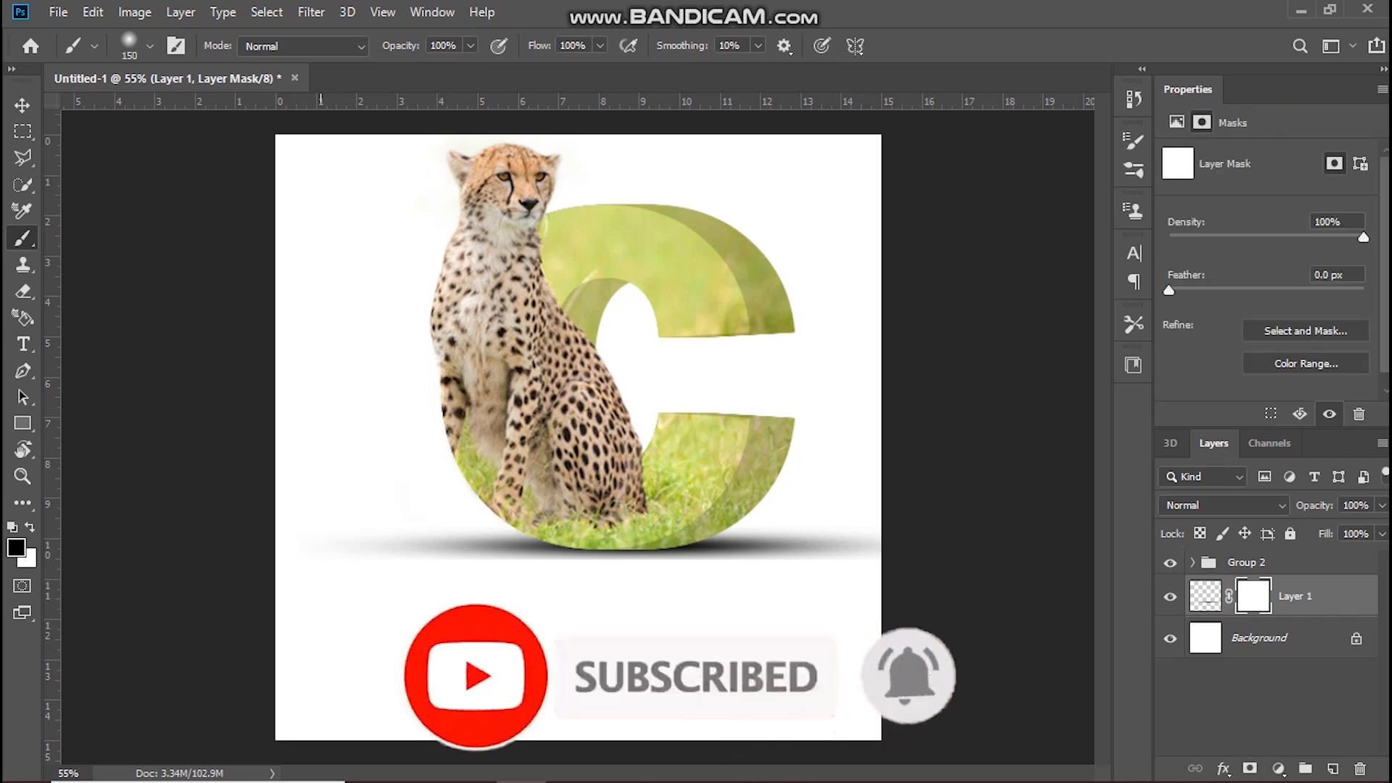